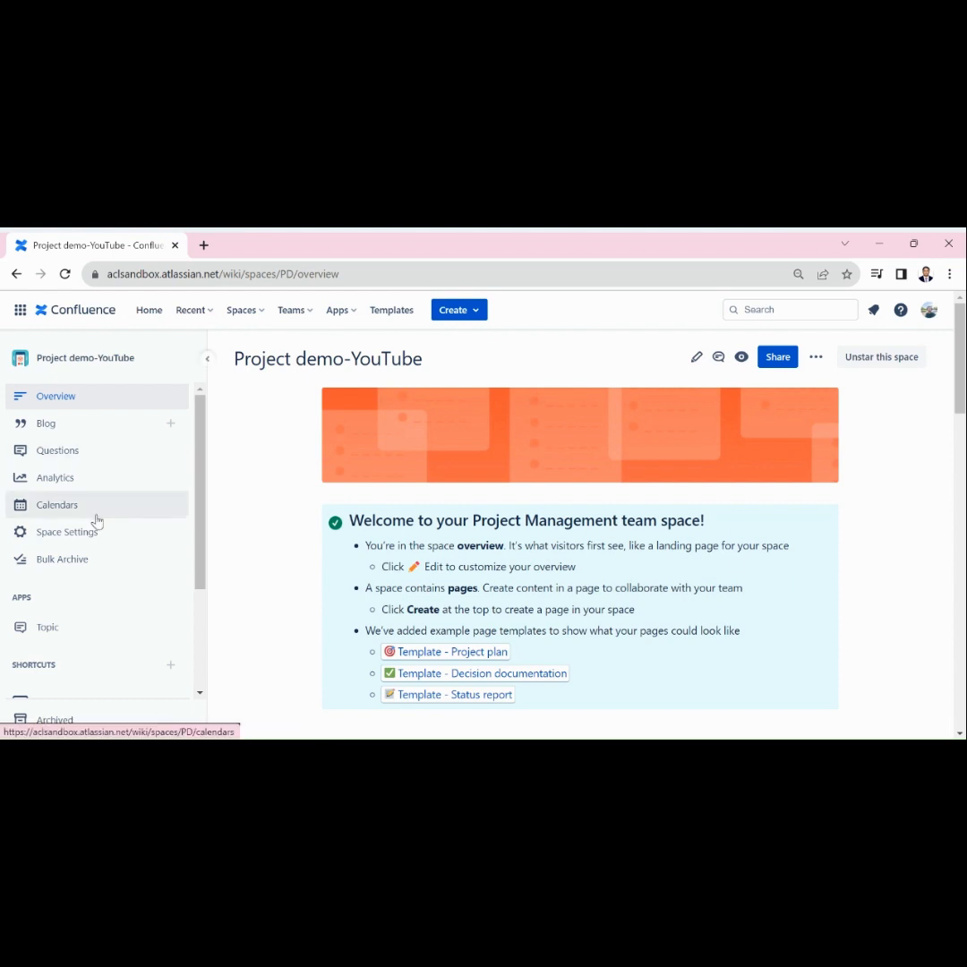
Look over the sidebar entries of the Project demo-YouTube space and open its Overview page.
{"action": "scroll", "coordinate": [96, 520], "scroll_direction": "down", "scroll_amount": 2}
{"action": "scroll", "coordinate": [96, 521], "scroll_direction": "up", "scroll_amount": 2}
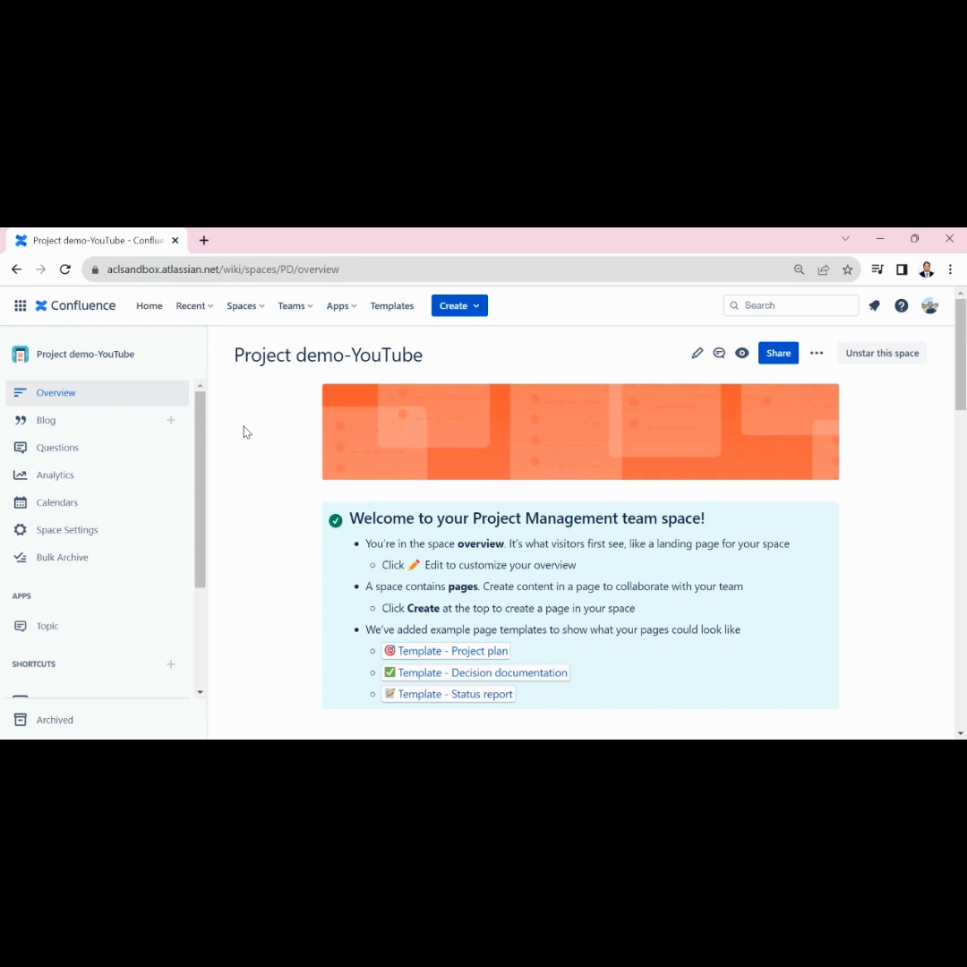
{"action": "left_click", "coordinate": [54, 394]}
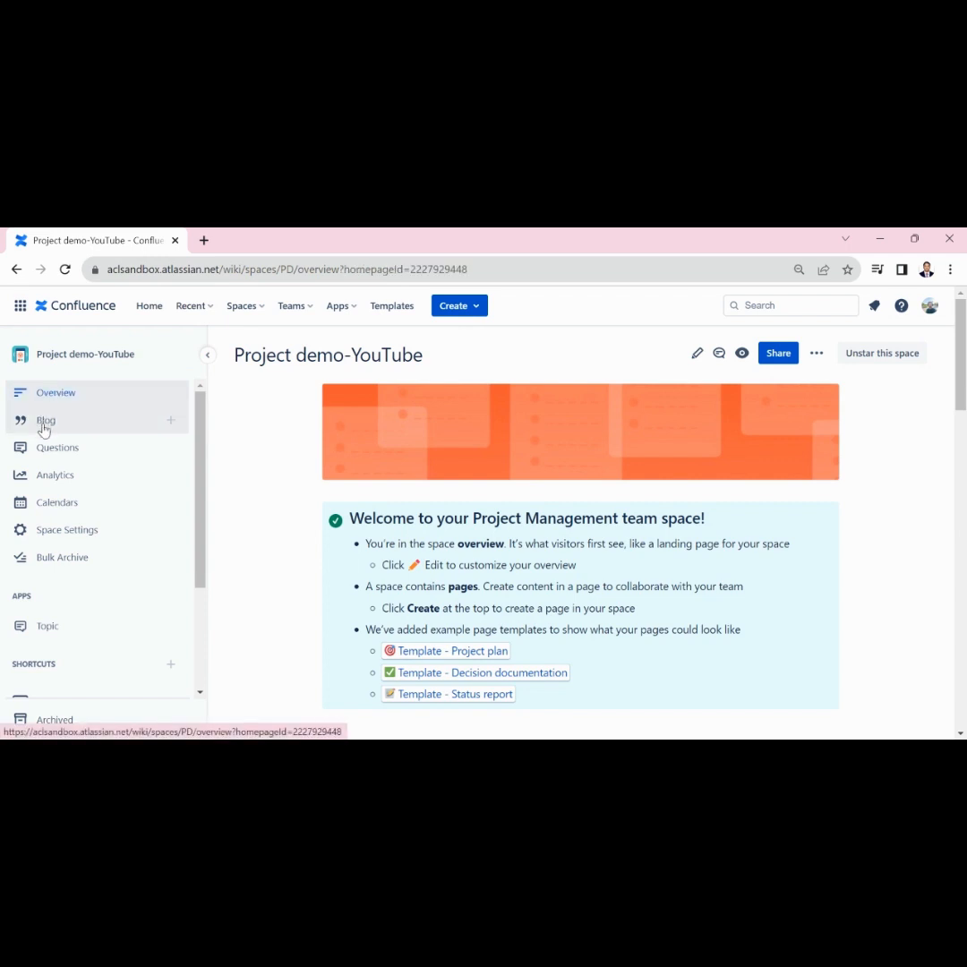
View the space's blog list and open its Questions section.
{"action": "left_click", "coordinate": [44, 430]}
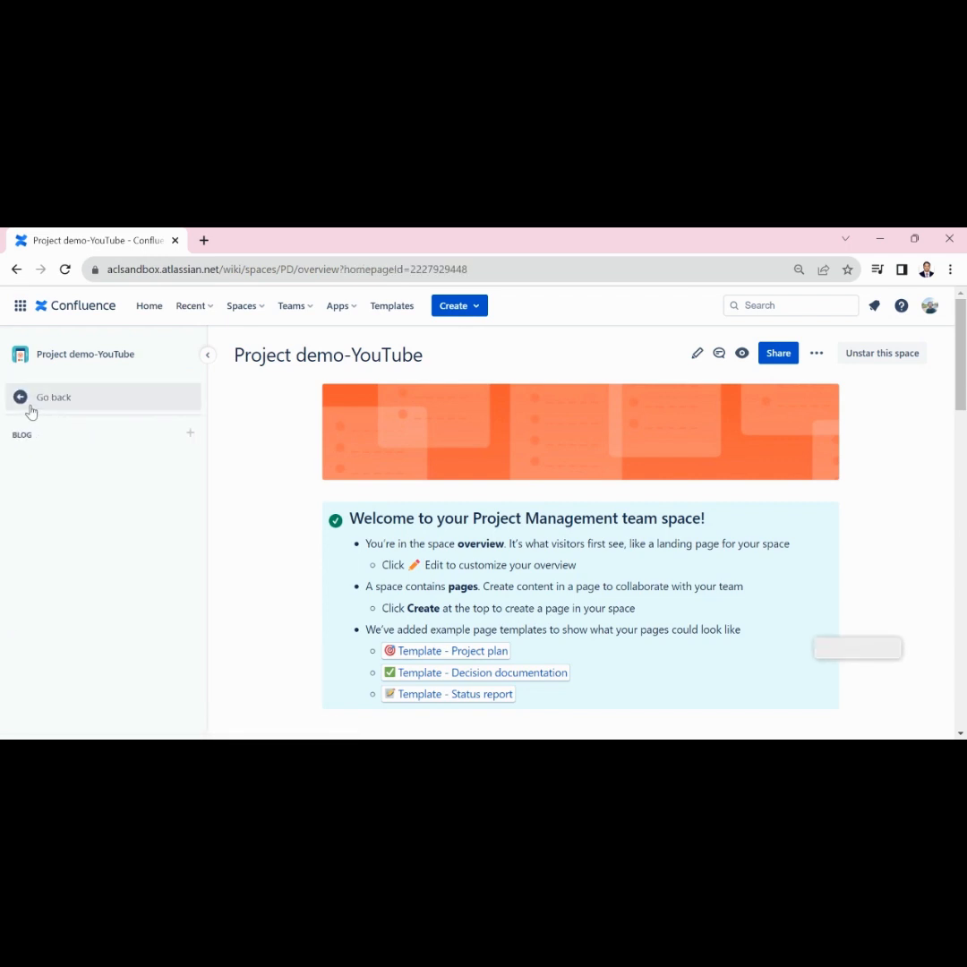
{"action": "left_click", "coordinate": [26, 407]}
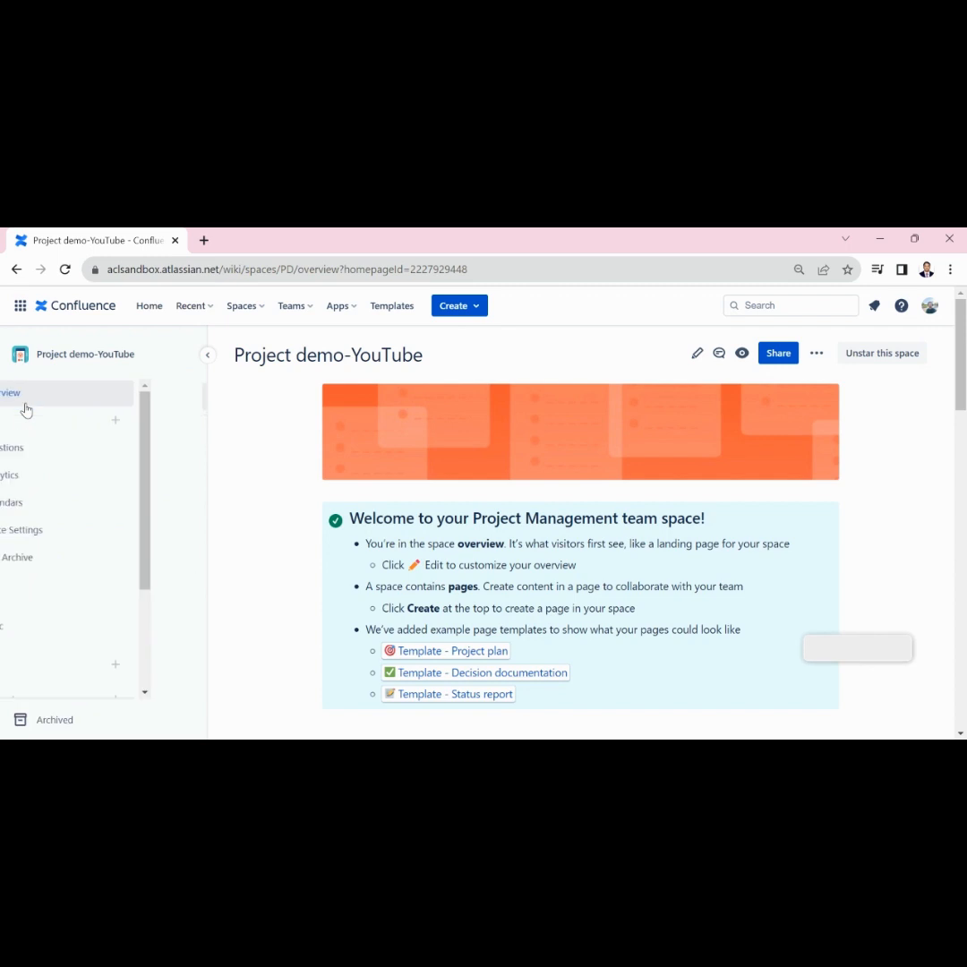
{"action": "left_click", "coordinate": [48, 450]}
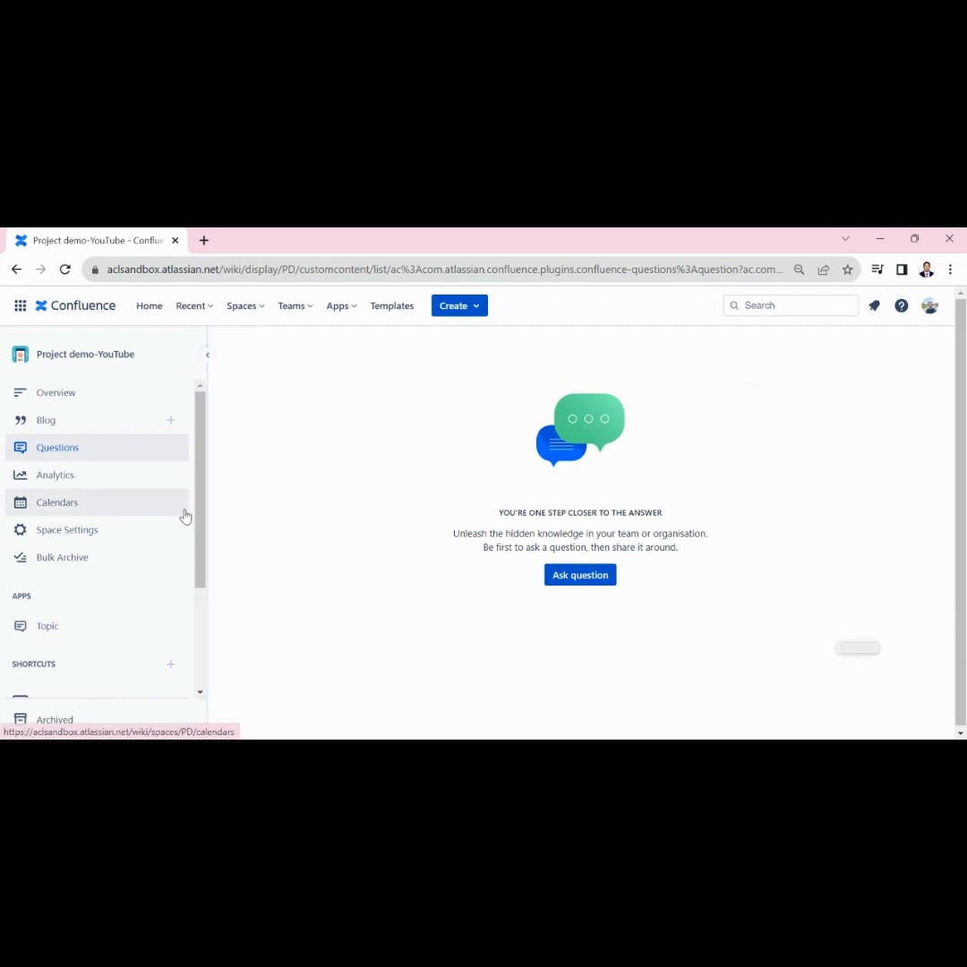
Open the space analytics and review the Overview, Pages and Users reports, ending back on Overview.
{"action": "left_click", "coordinate": [103, 482]}
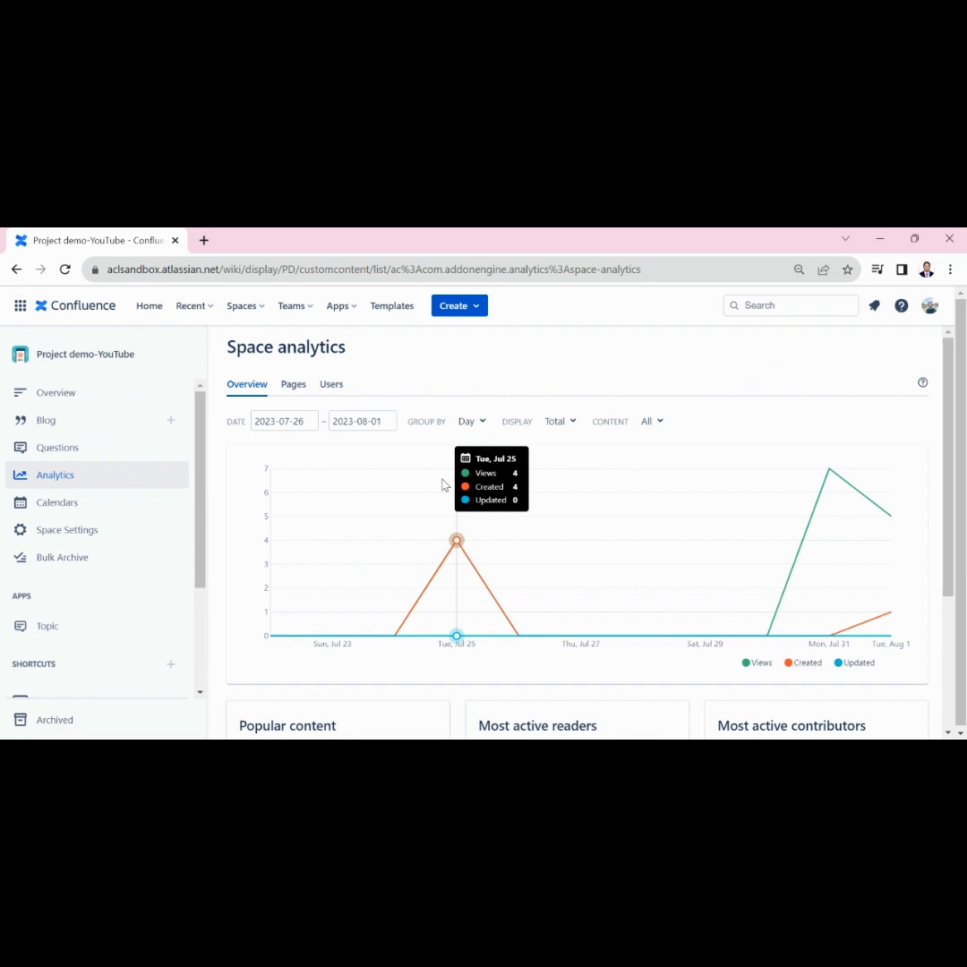
{"action": "scroll", "coordinate": [651, 517], "scroll_direction": "down", "scroll_amount": 3}
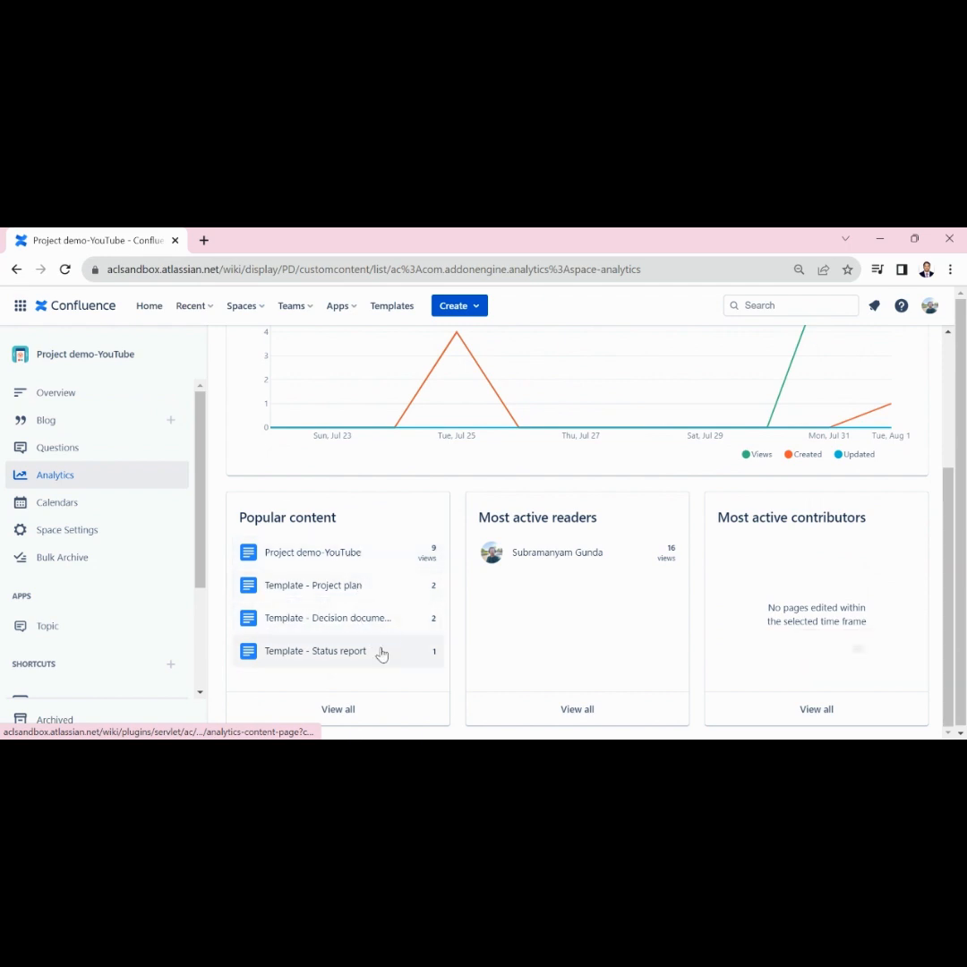
{"action": "scroll", "coordinate": [458, 569], "scroll_direction": "up", "scroll_amount": 3}
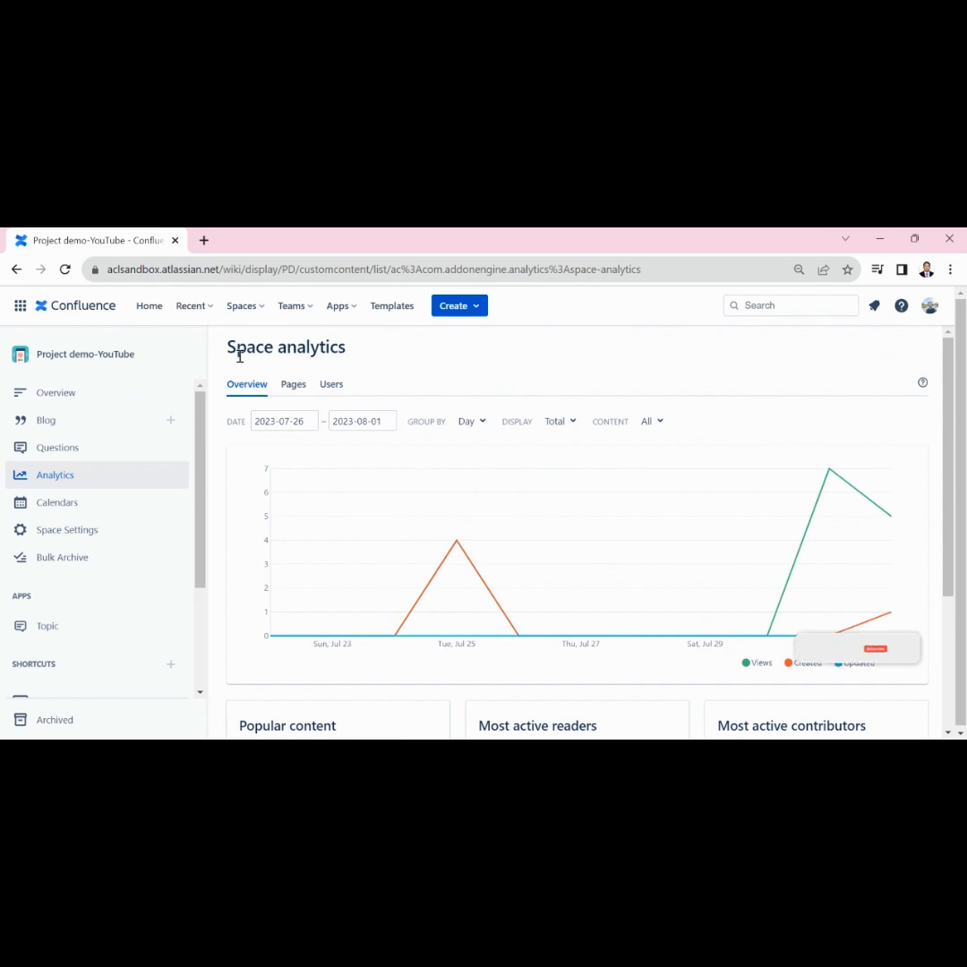
{"action": "left_click", "coordinate": [296, 388]}
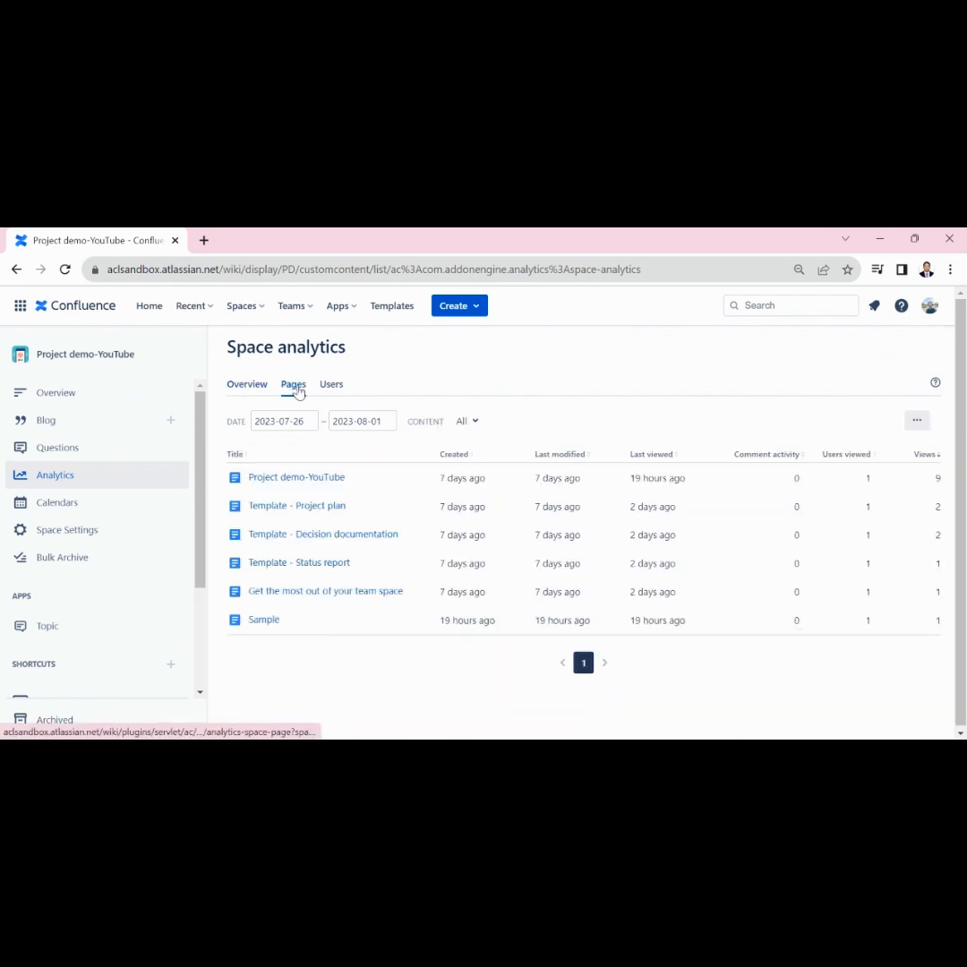
{"action": "left_click", "coordinate": [346, 387]}
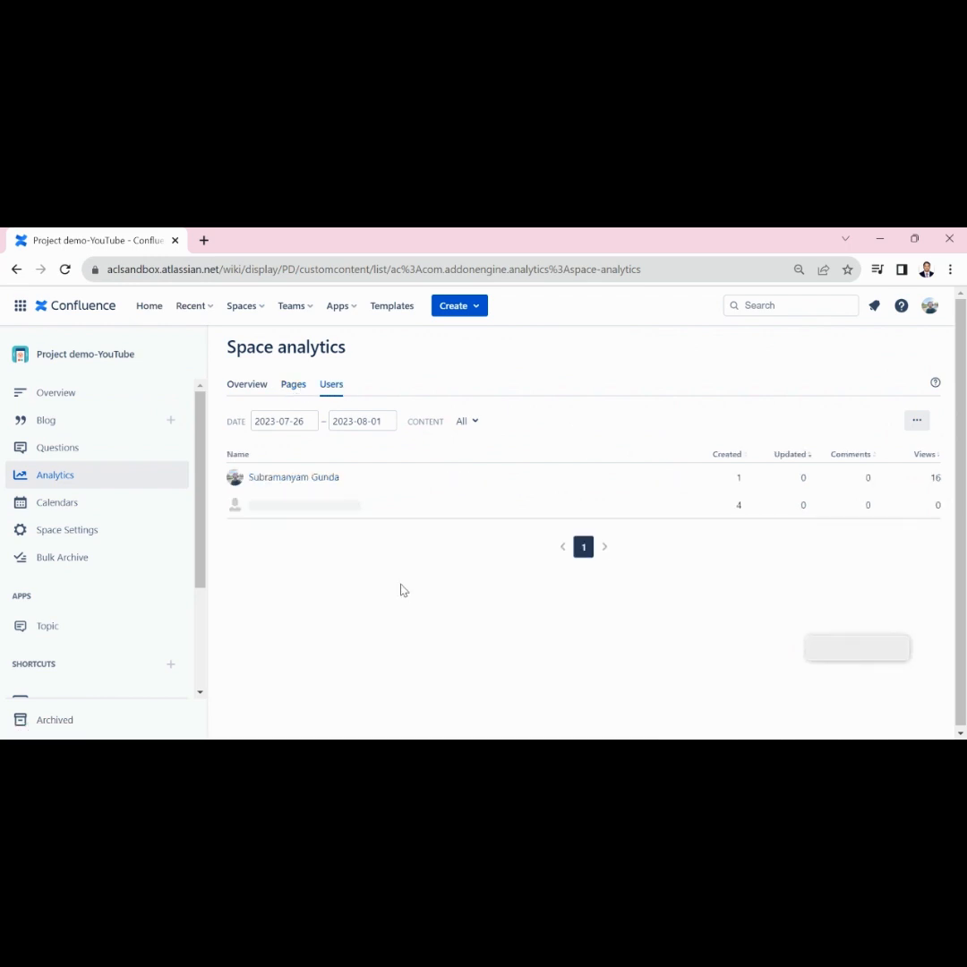
{"action": "left_click", "coordinate": [238, 393]}
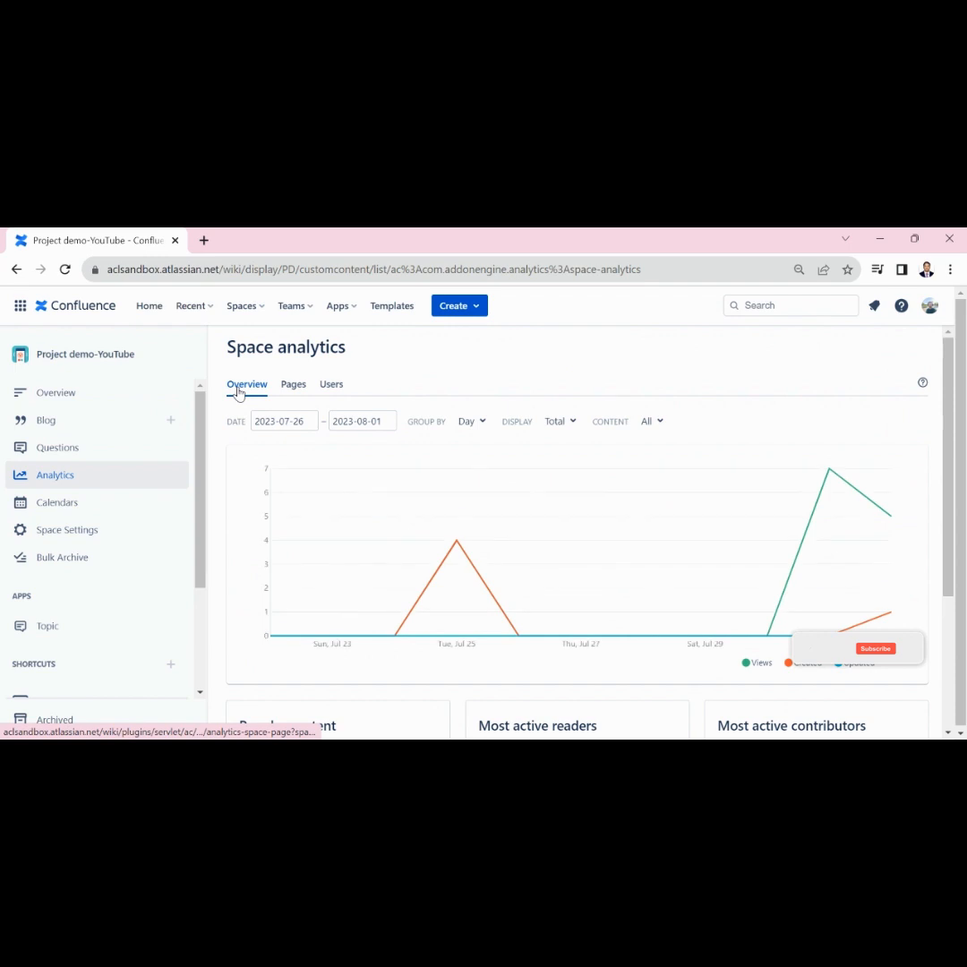
Open the space's Calendars section and look over the remaining sidebar entries.
{"action": "left_click", "coordinate": [81, 502]}
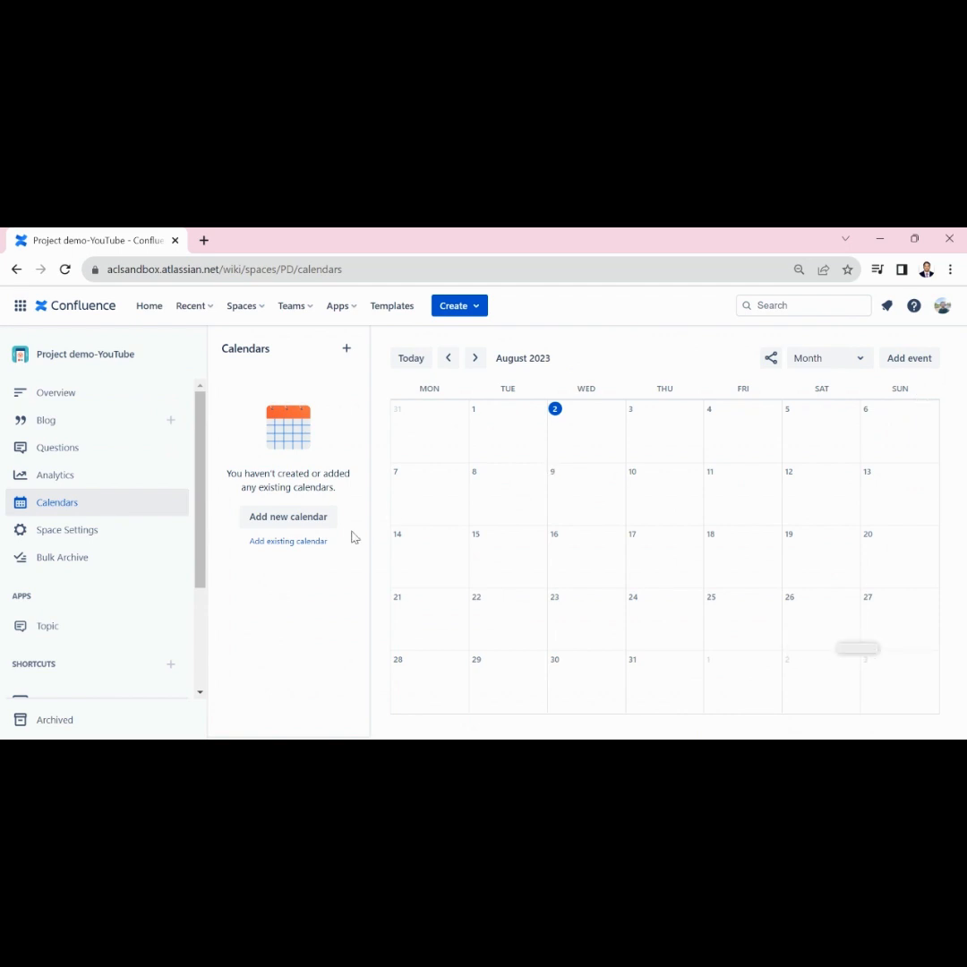
{"action": "scroll", "coordinate": [130, 514], "scroll_direction": "down", "scroll_amount": 3}
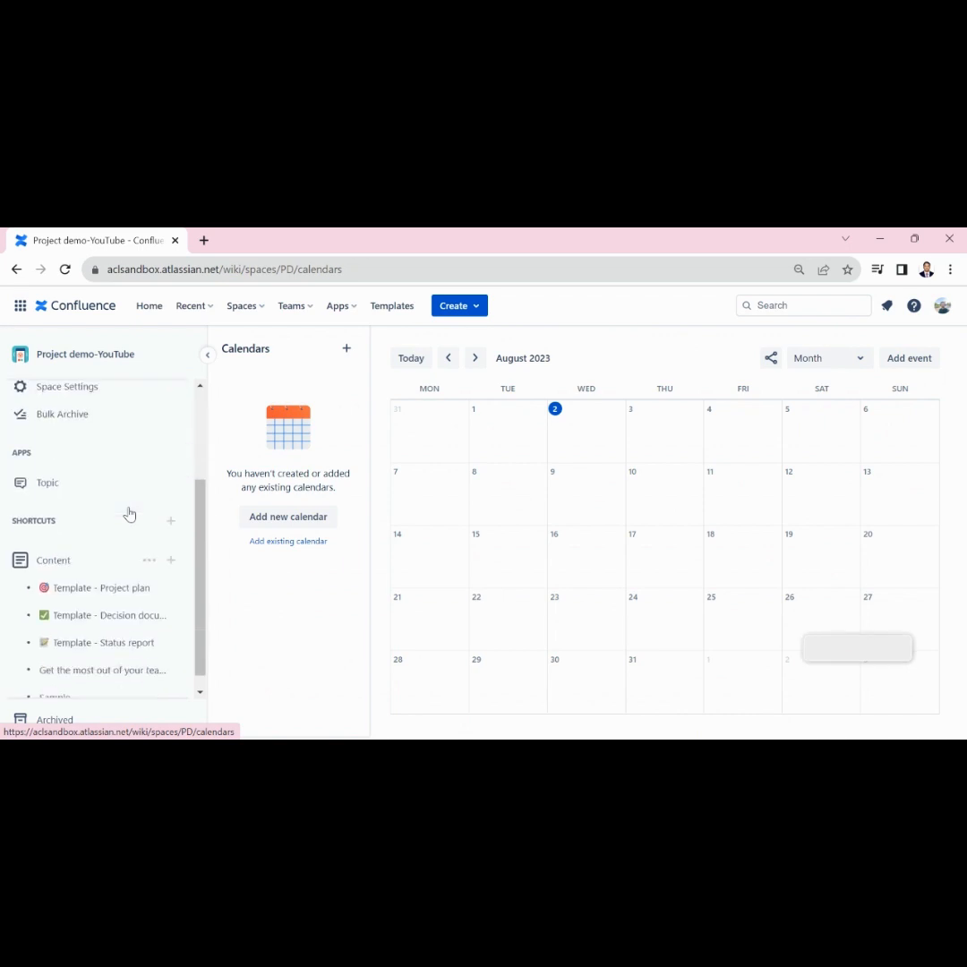
{"action": "scroll", "coordinate": [129, 514], "scroll_direction": "up", "scroll_amount": 2}
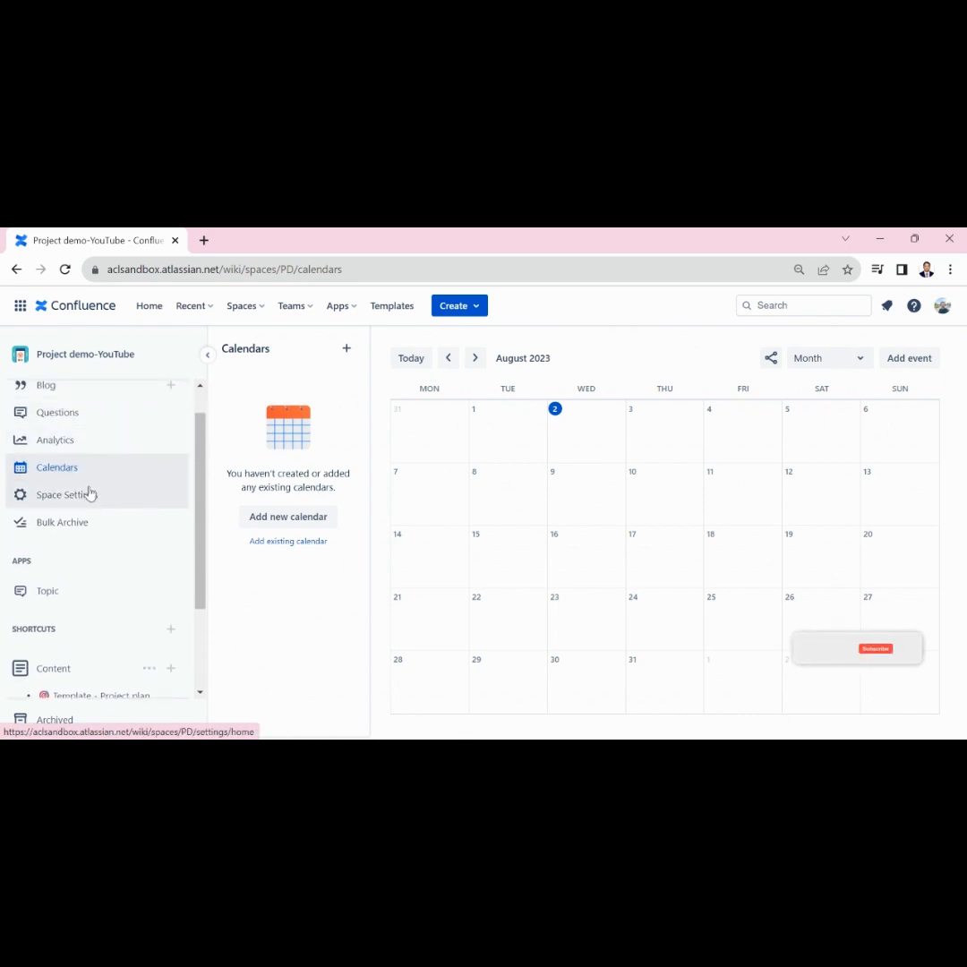
Open the space settings and look over the available setting categories.
{"action": "left_click", "coordinate": [90, 495]}
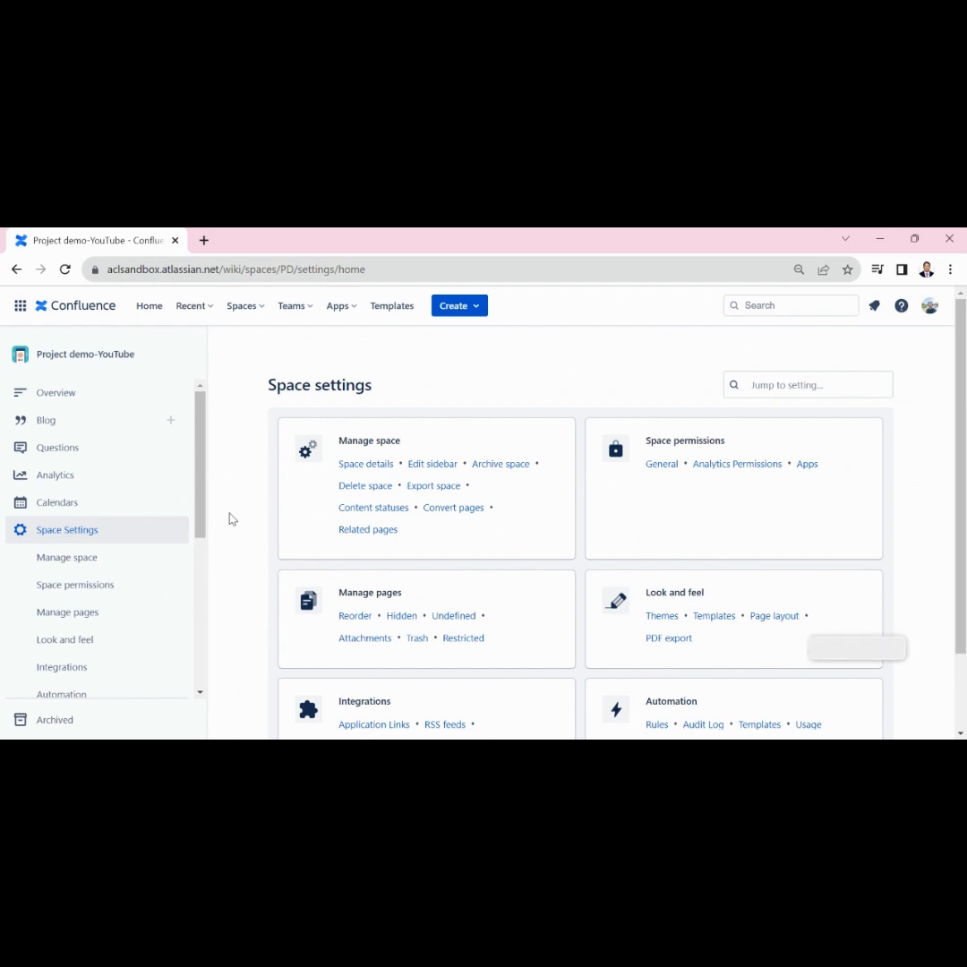
{"action": "scroll", "coordinate": [75, 621], "scroll_direction": "down", "scroll_amount": 2}
{"action": "scroll", "coordinate": [75, 621], "scroll_direction": "up", "scroll_amount": 2}
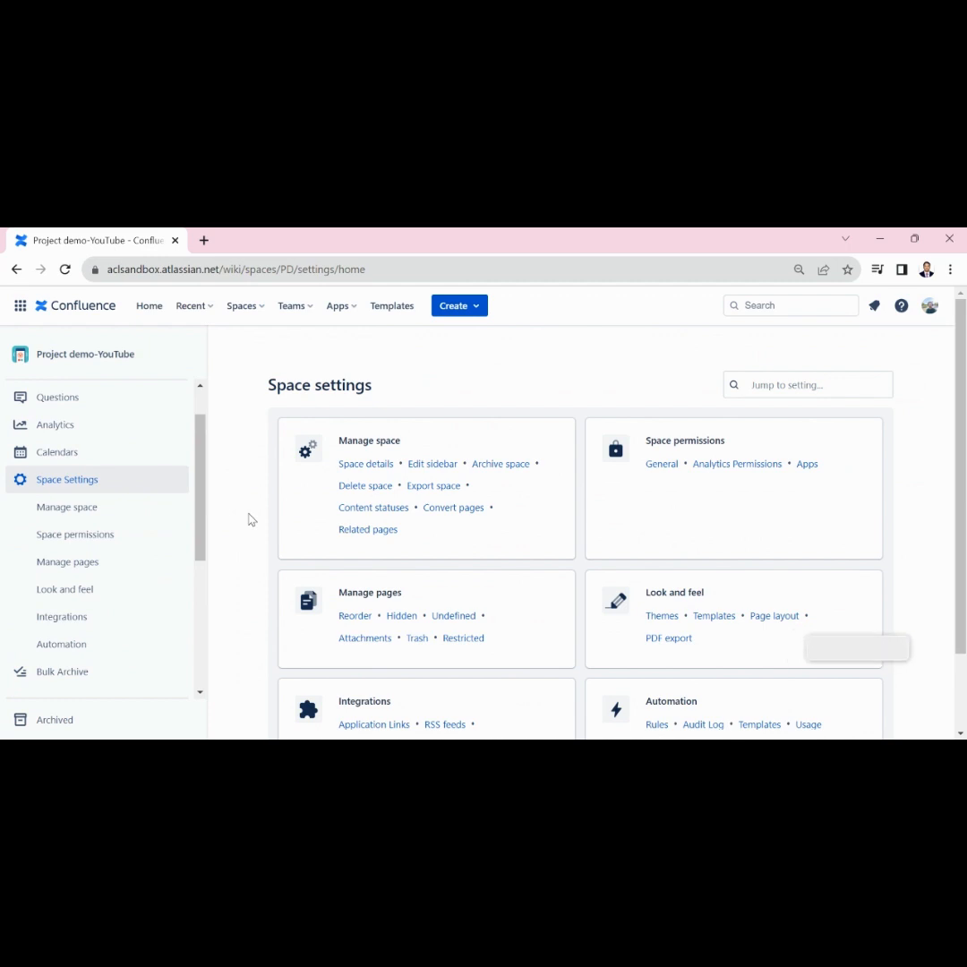
{"action": "scroll", "coordinate": [251, 519], "scroll_direction": "down", "scroll_amount": 1}
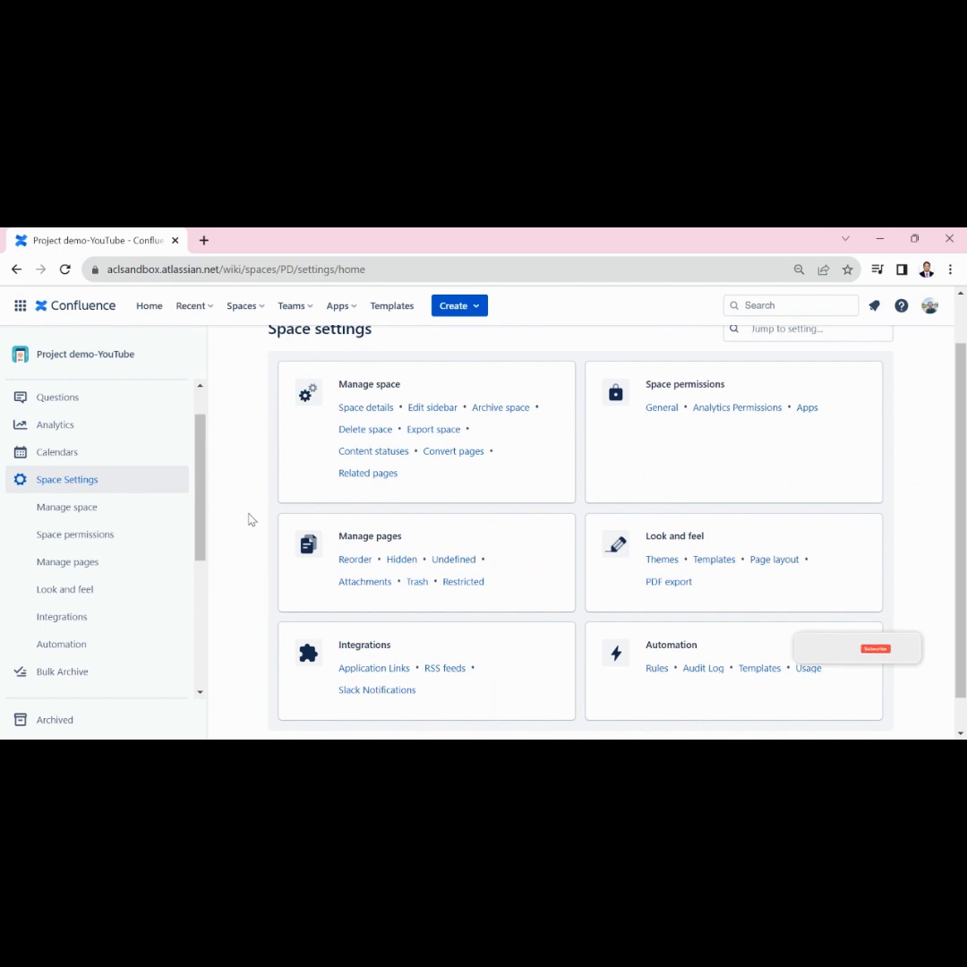
View the space details and read the description of the automatic page conversion setting under Convert pages.
{"action": "left_click", "coordinate": [366, 414]}
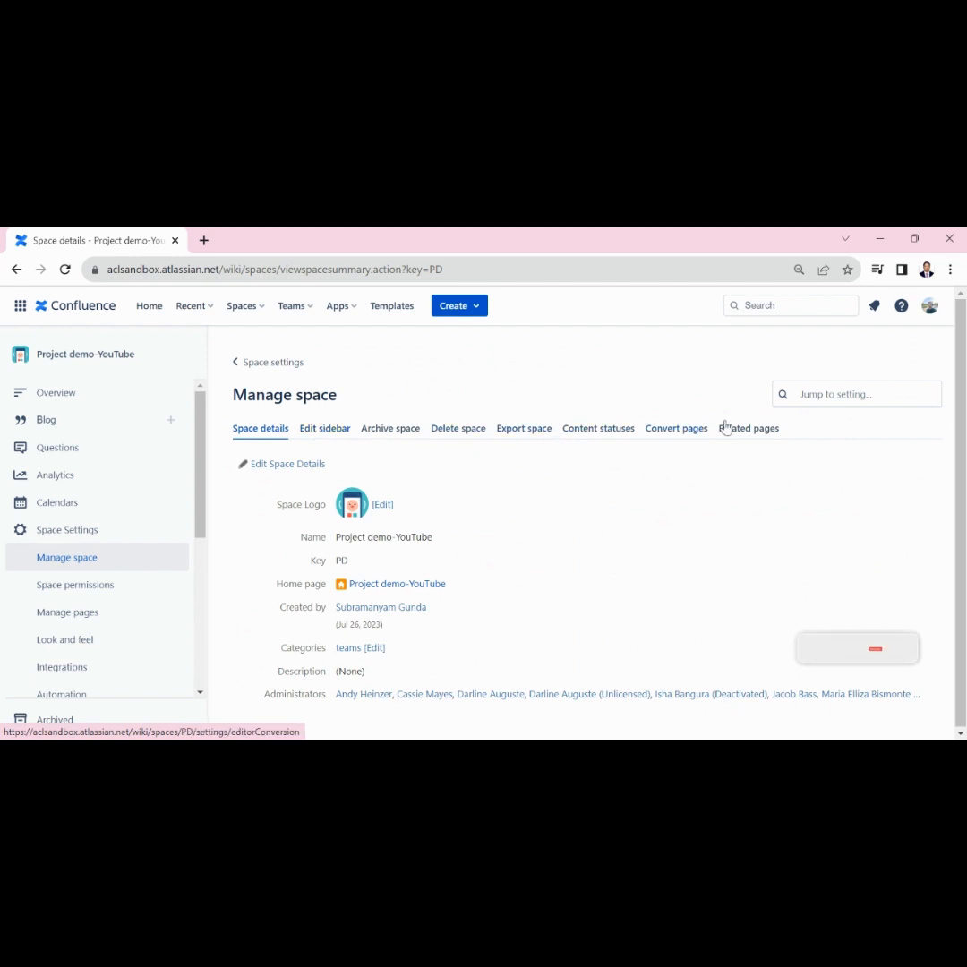
{"action": "left_click", "coordinate": [668, 433]}
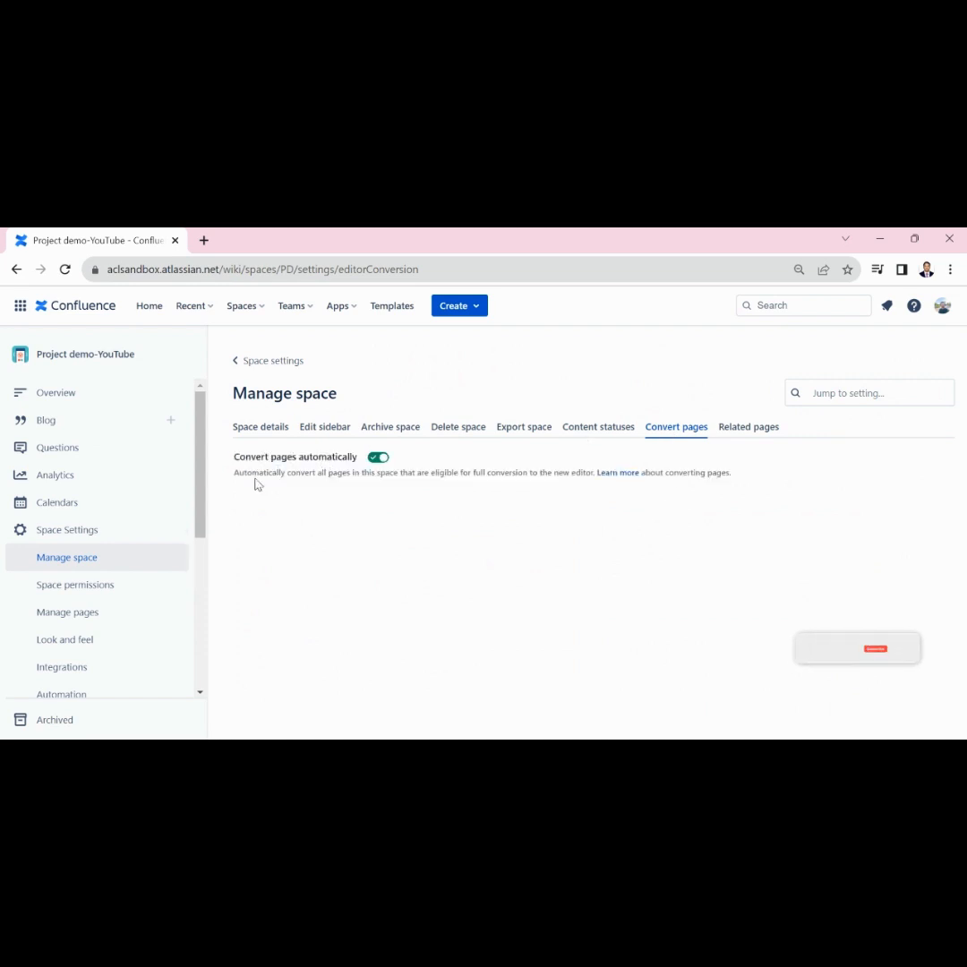
{"action": "triple_click", "coordinate": [537, 471]}
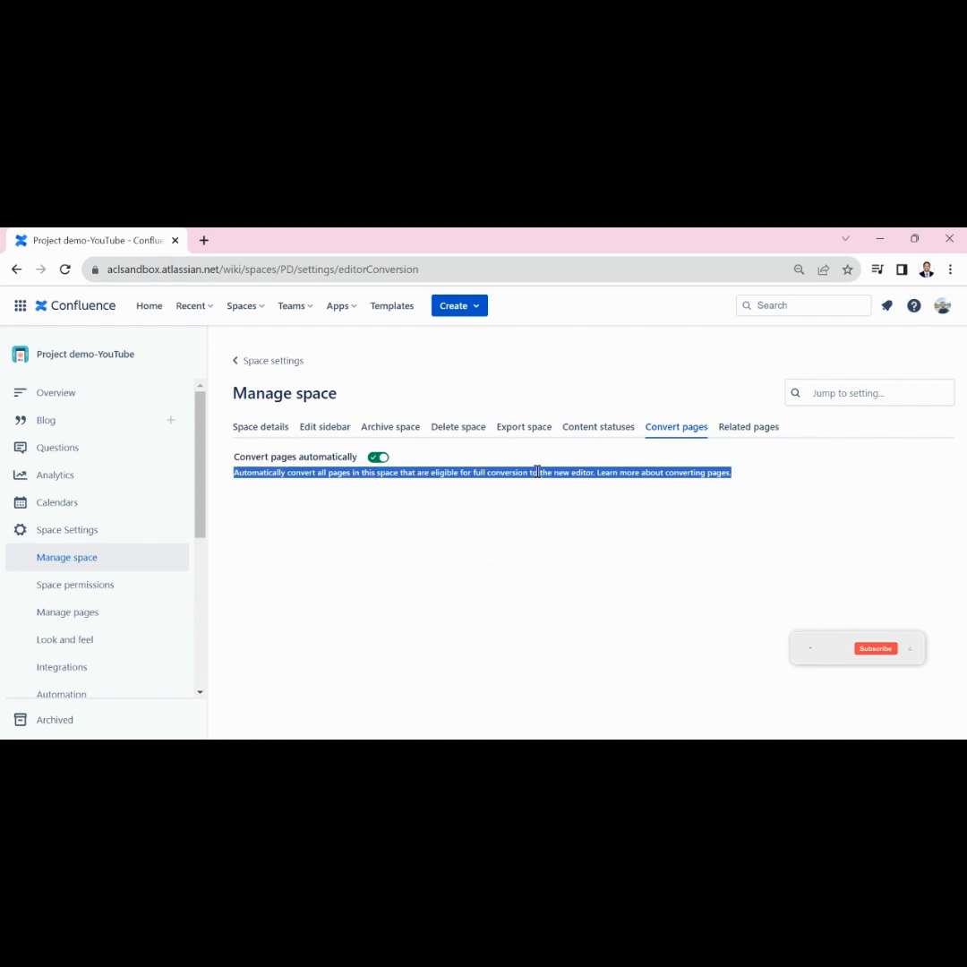
{"action": "left_click", "coordinate": [434, 456]}
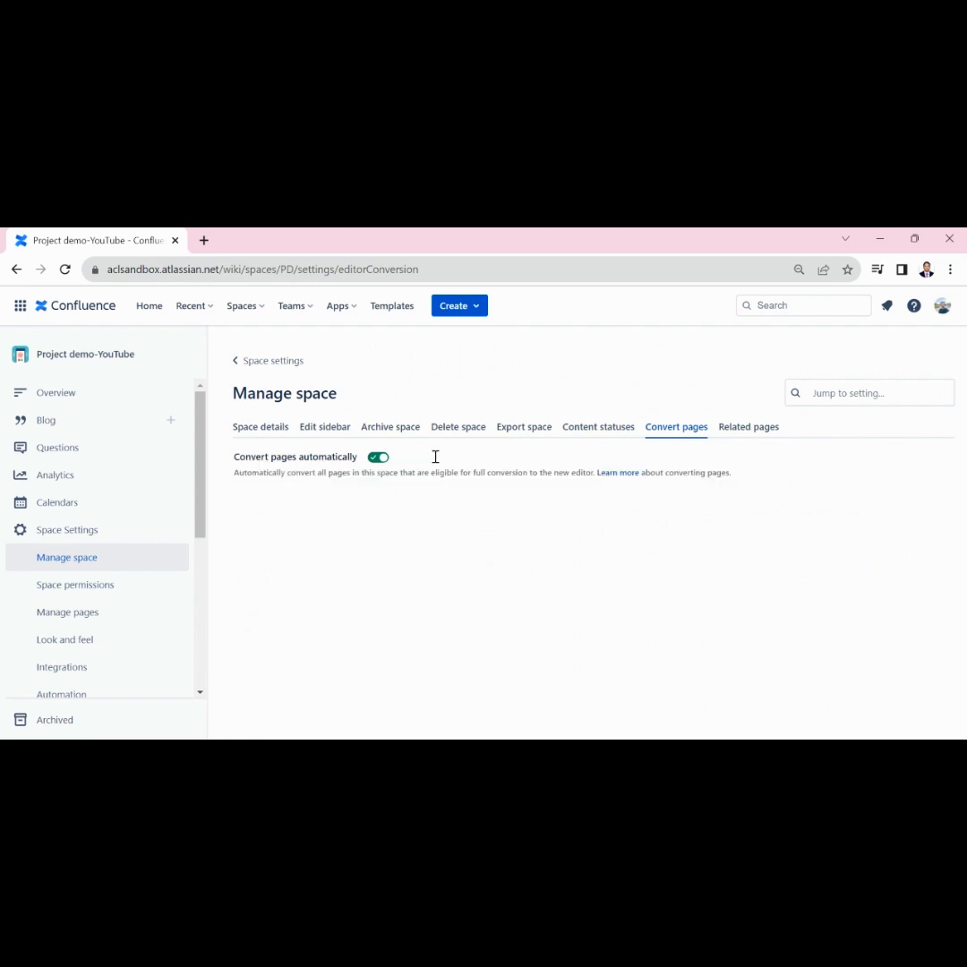
Switch Convert pages automatically off and back on twice.
{"action": "left_click", "coordinate": [368, 458]}
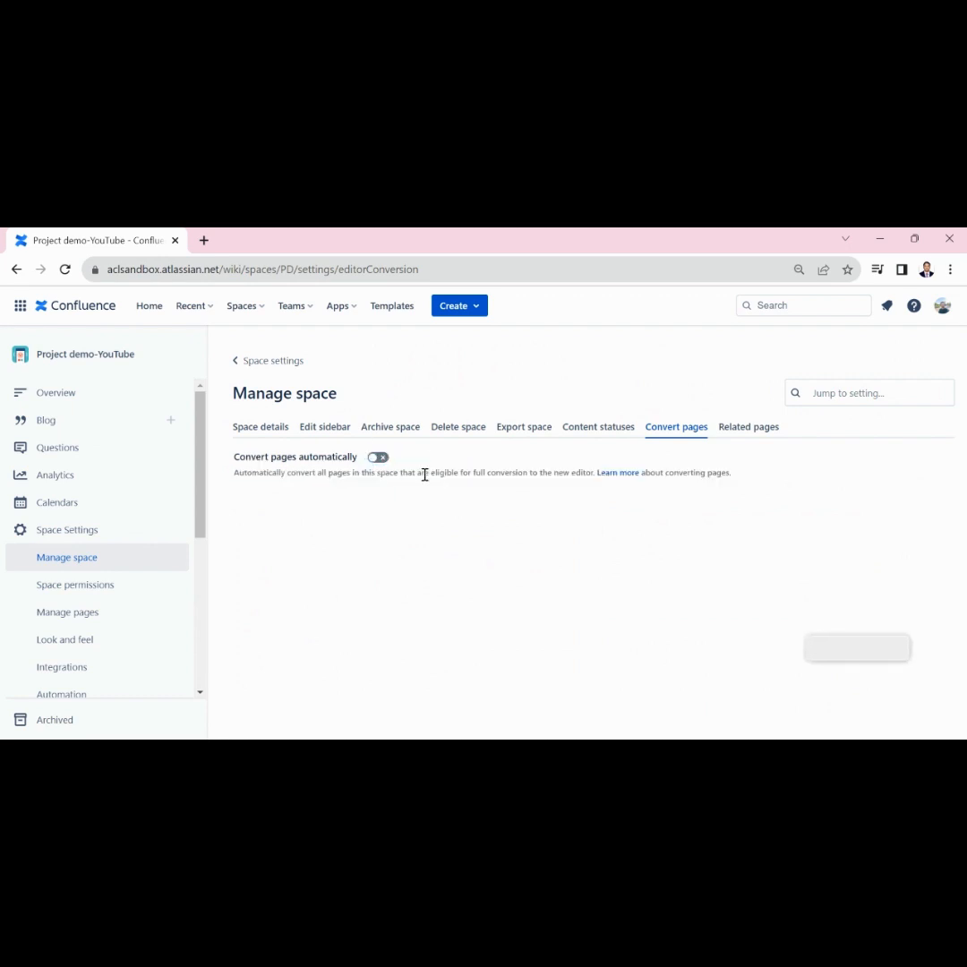
{"action": "left_click", "coordinate": [381, 457]}
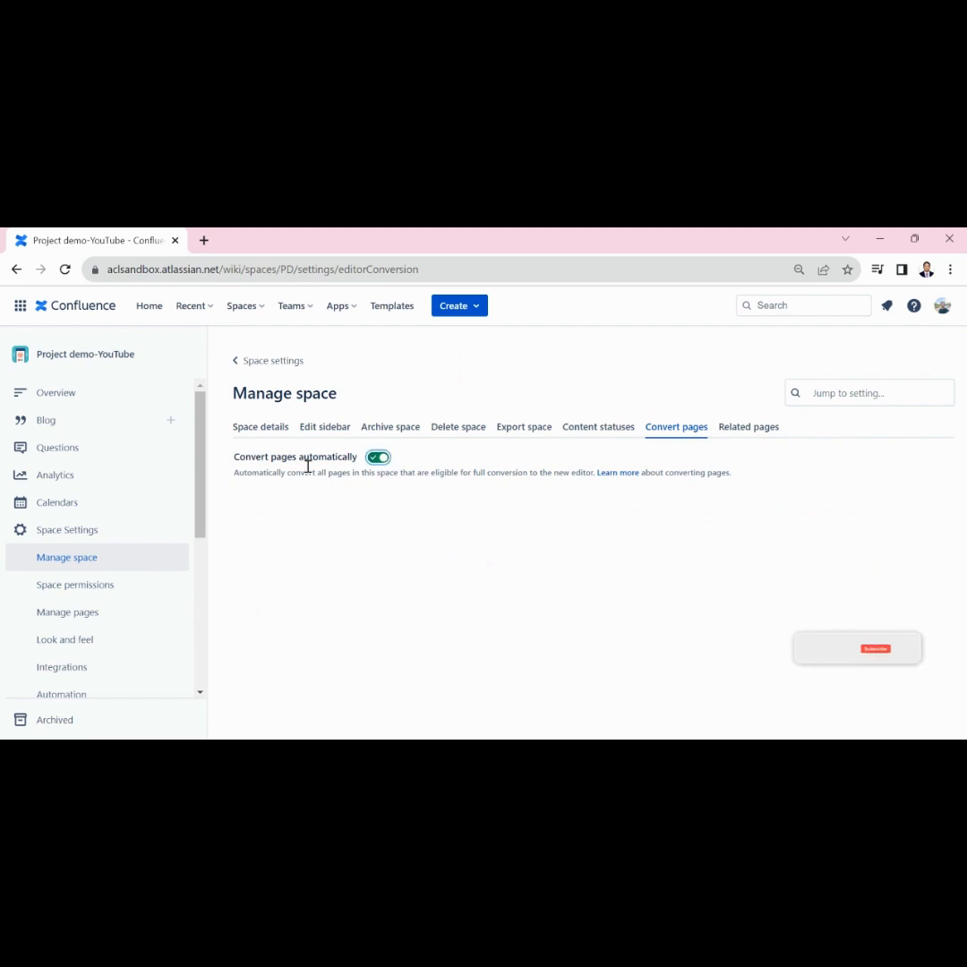
{"action": "left_click", "coordinate": [376, 459]}
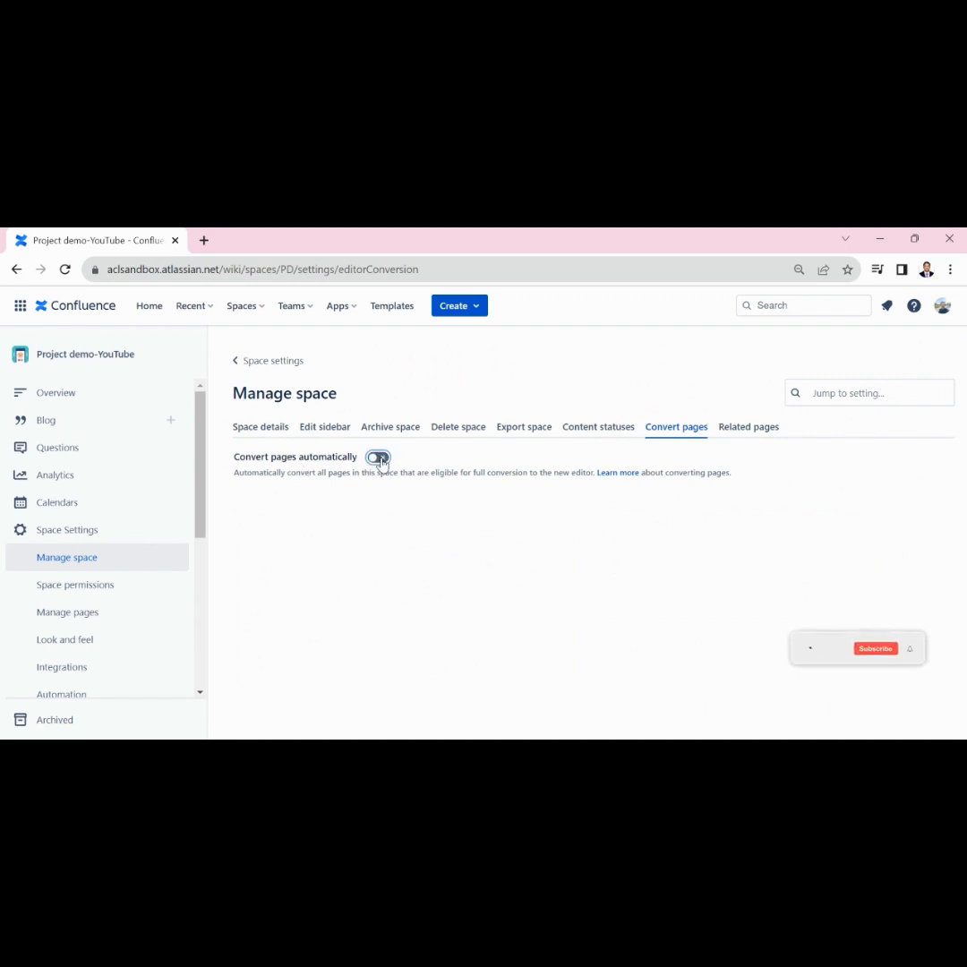
{"action": "left_click", "coordinate": [381, 459]}
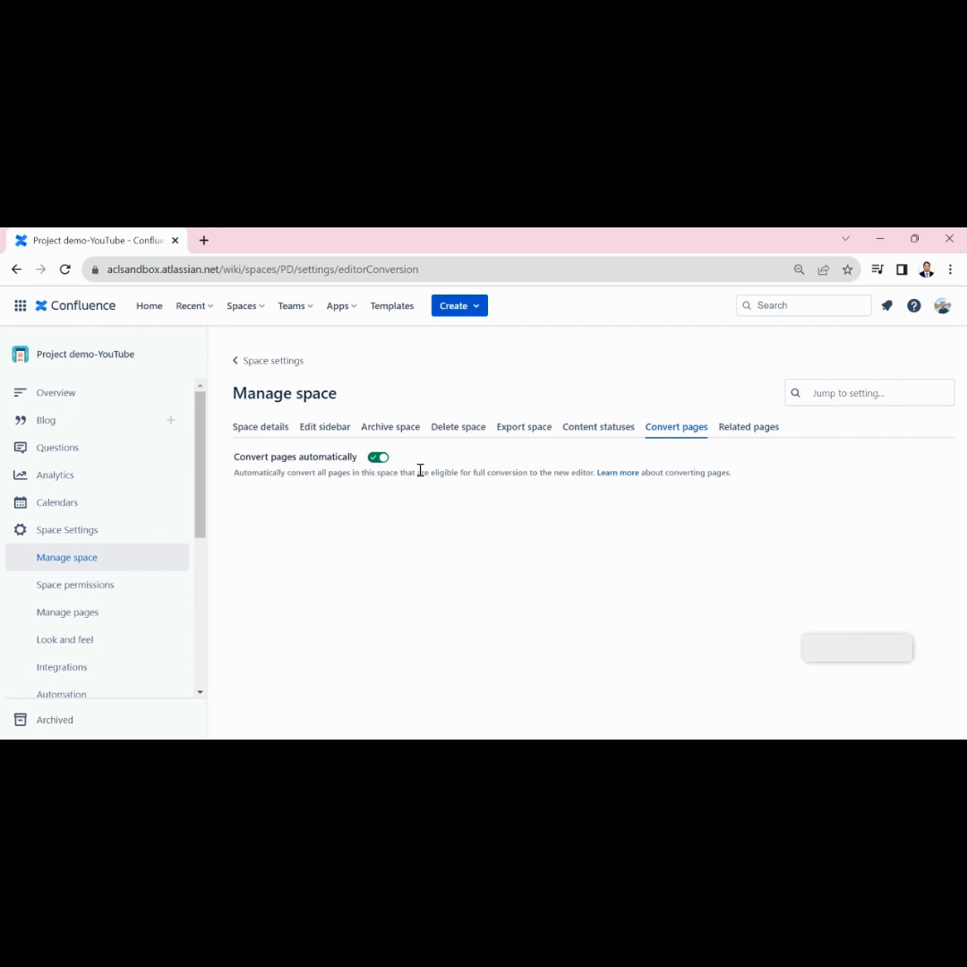
Open the general space permissions and review the access tables for groups, individual users and guest users.
{"action": "left_click", "coordinate": [99, 582]}
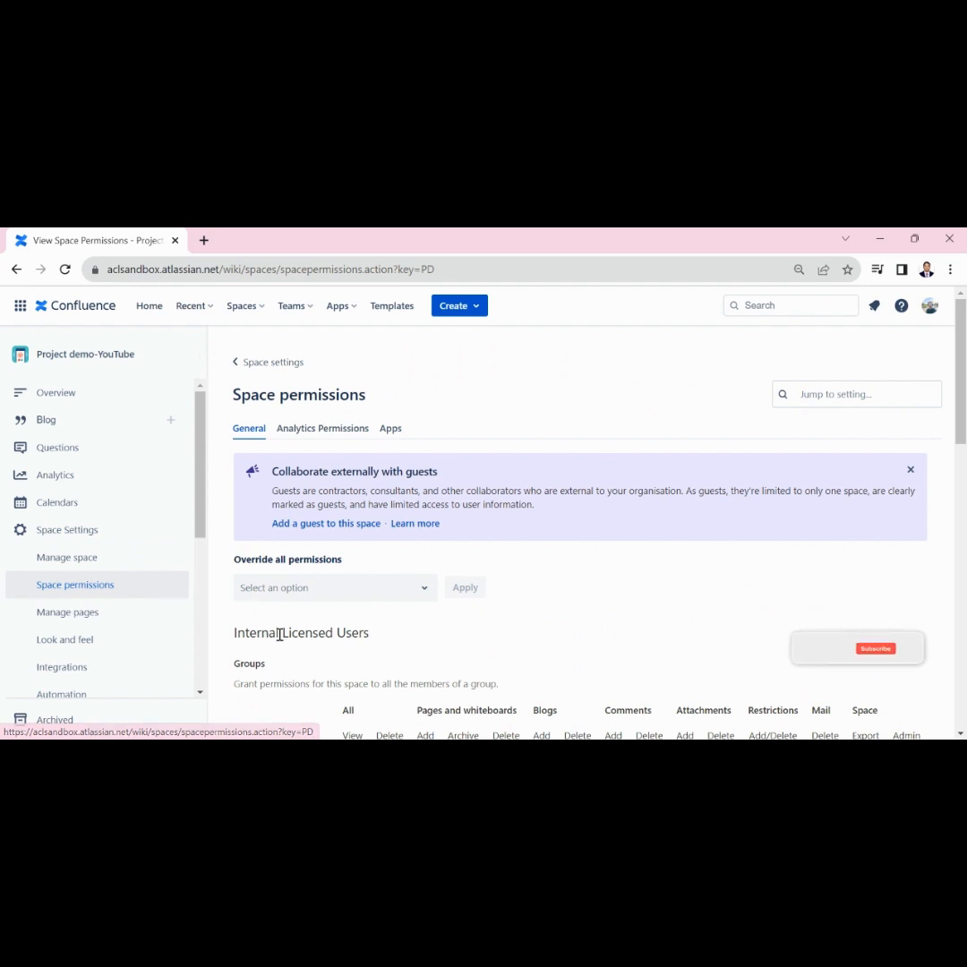
{"action": "scroll", "coordinate": [280, 633], "scroll_direction": "down", "scroll_amount": 4}
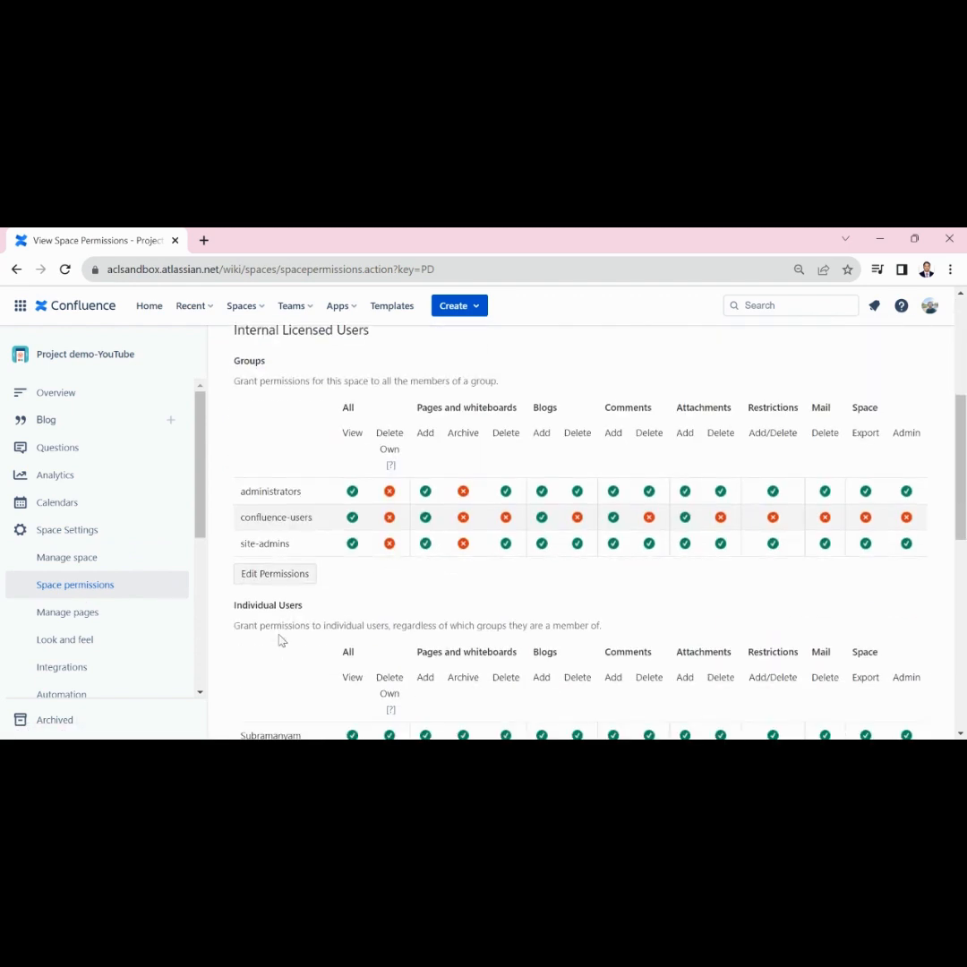
{"action": "scroll", "coordinate": [305, 483], "scroll_direction": "down", "scroll_amount": 5}
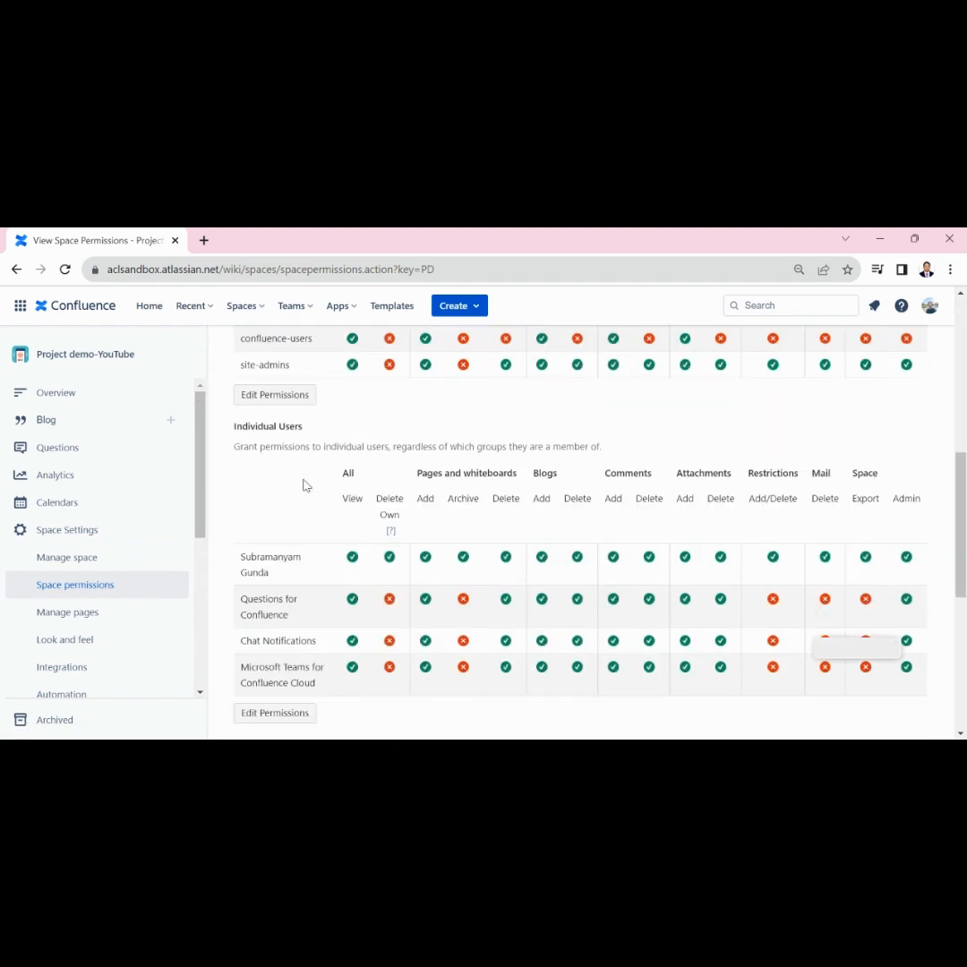
{"action": "scroll", "coordinate": [345, 547], "scroll_direction": "down", "scroll_amount": 2}
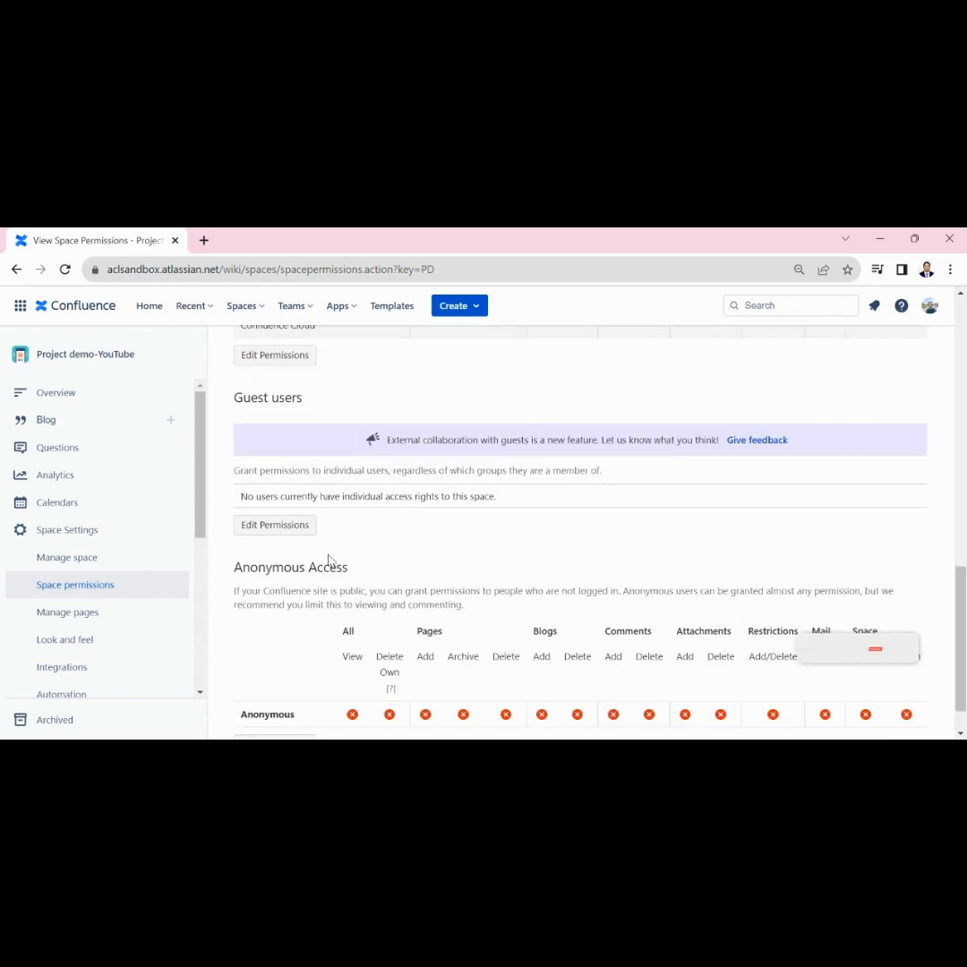
{"action": "scroll", "coordinate": [315, 570], "scroll_direction": "down", "scroll_amount": 1}
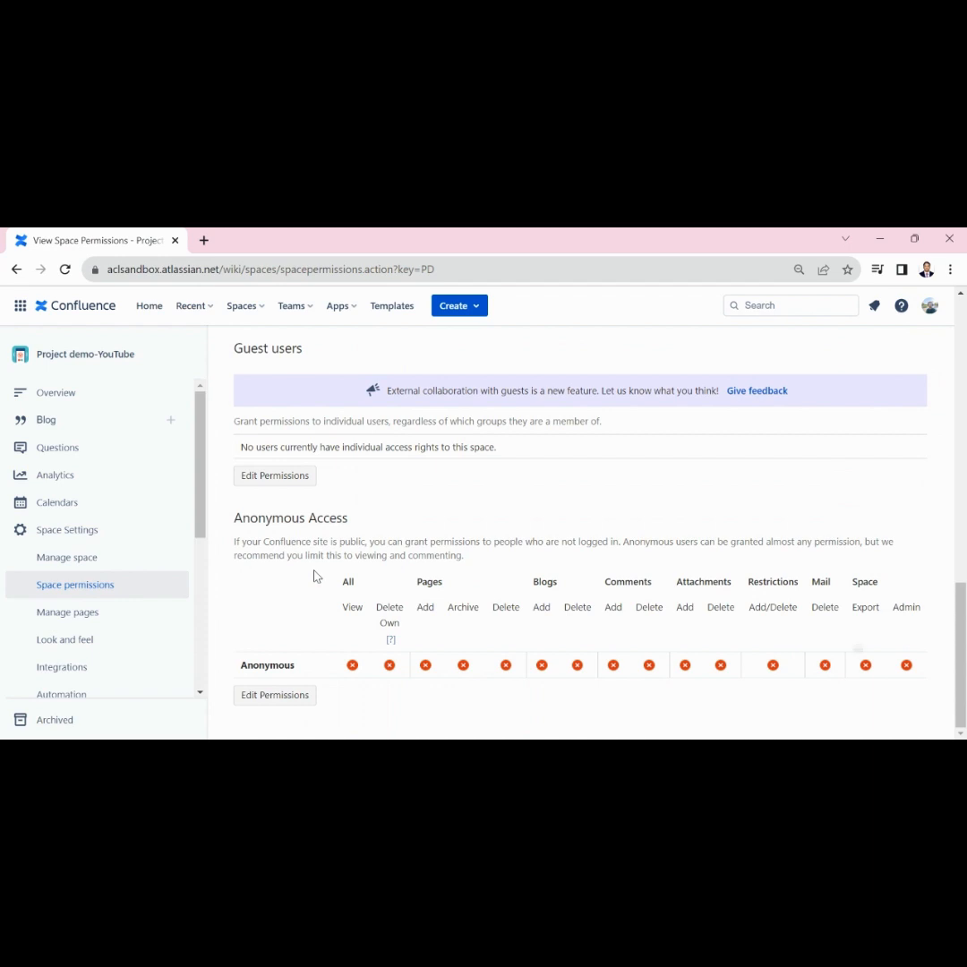
Read the Anonymous Access description, highlighting the words "Anonymous" and "public".
{"action": "double_click", "coordinate": [277, 530]}
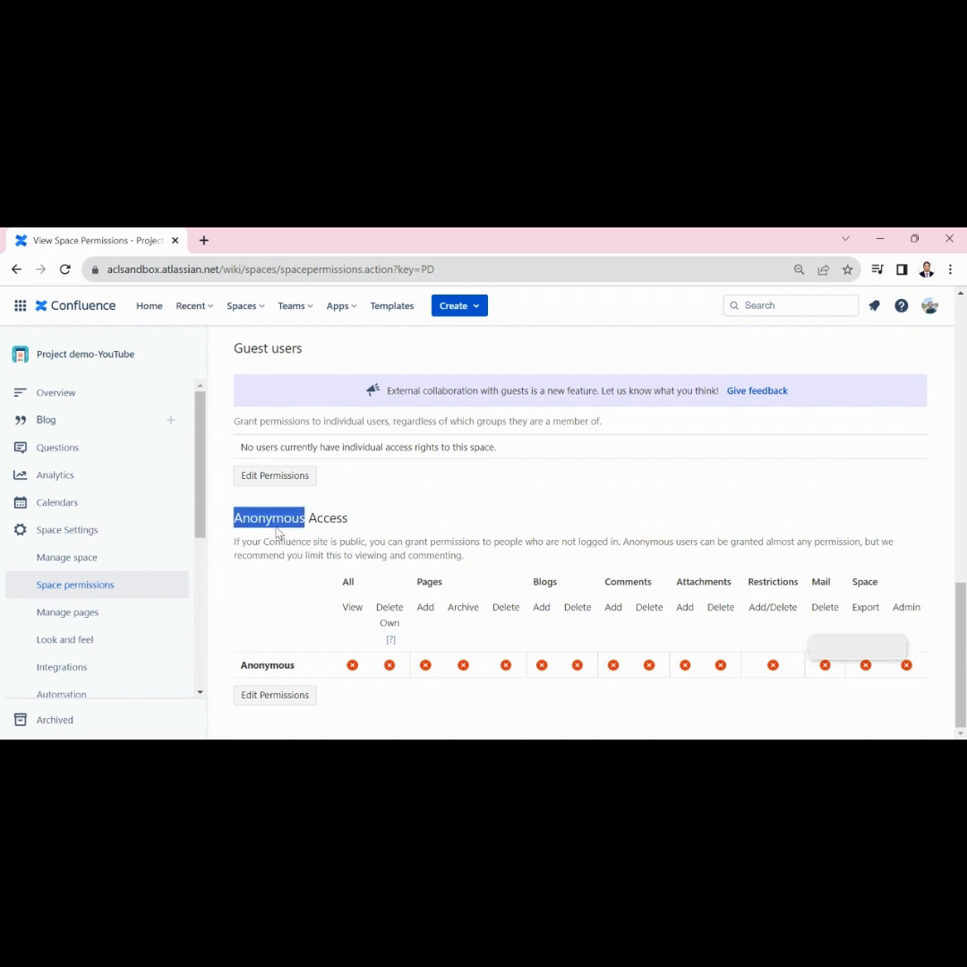
{"action": "left_click", "coordinate": [356, 544]}
{"action": "double_click", "coordinate": [356, 544]}
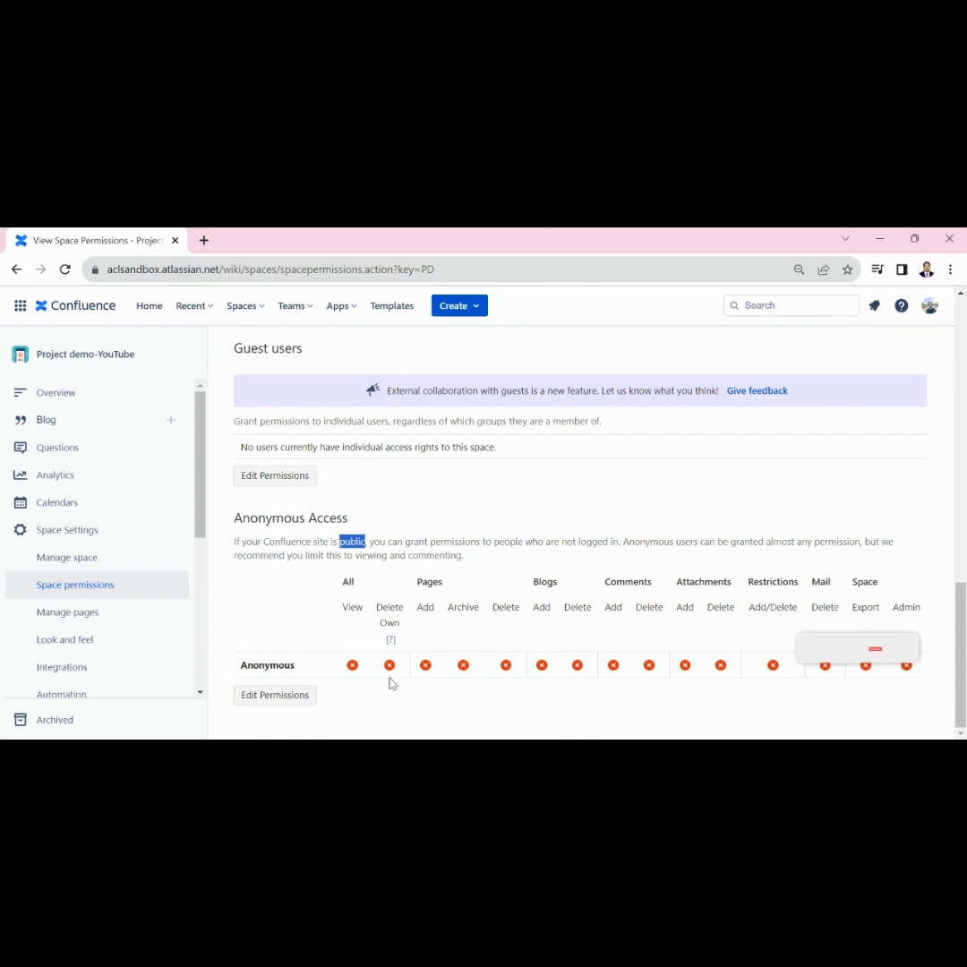
Inspect the editable permission options for Anonymous Access and leave the editing view without saving.
{"action": "left_click", "coordinate": [284, 699]}
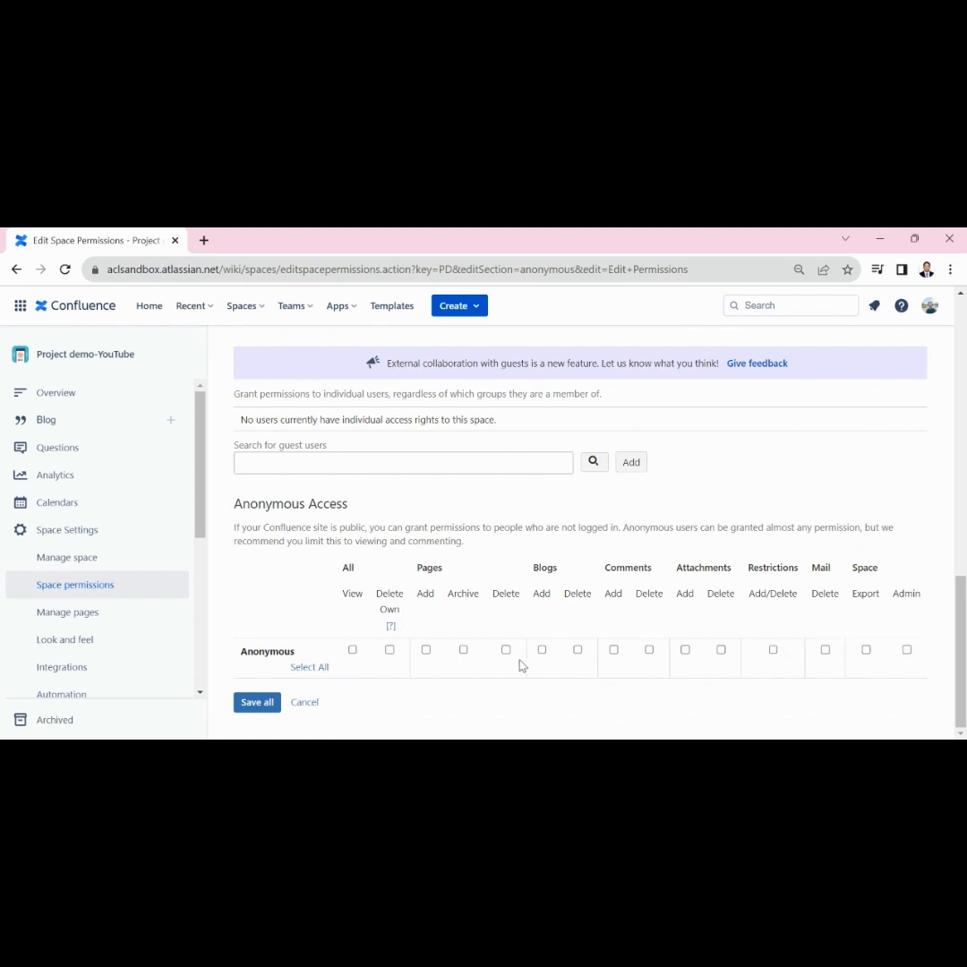
{"action": "left_click", "coordinate": [301, 703]}
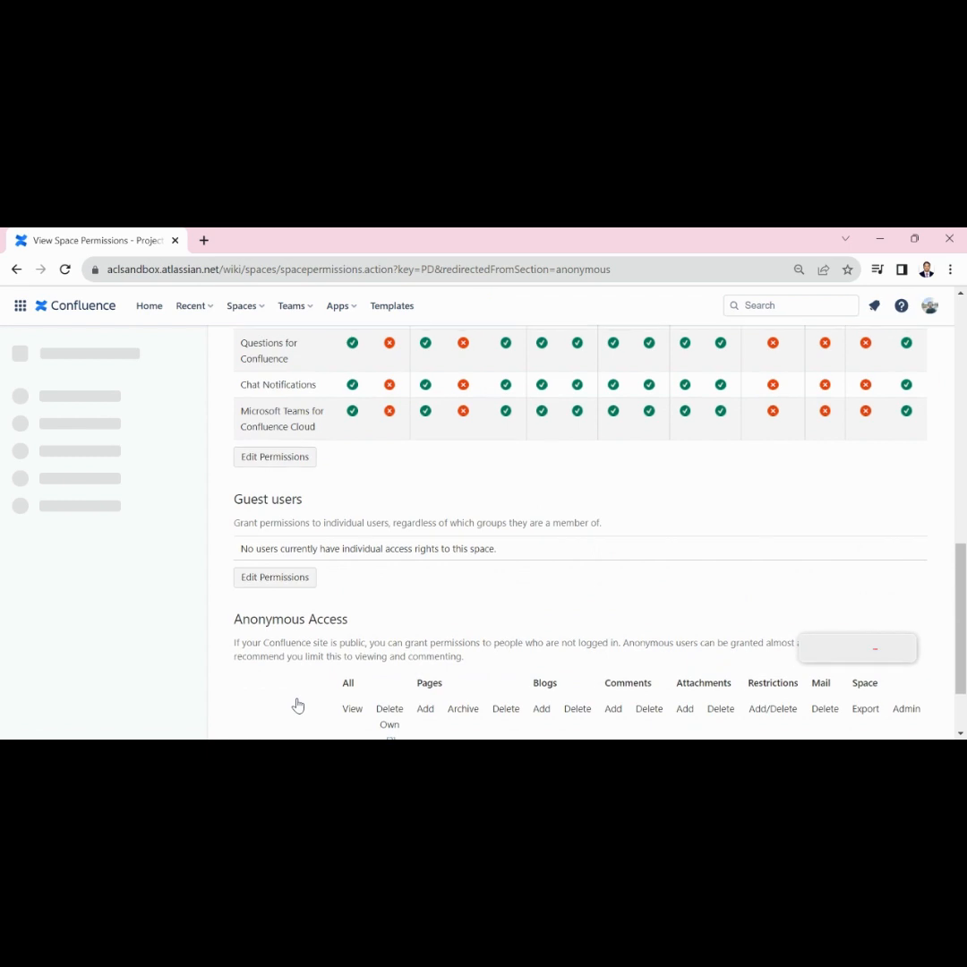
{"action": "scroll", "coordinate": [78, 566], "scroll_direction": "down", "scroll_amount": 5}
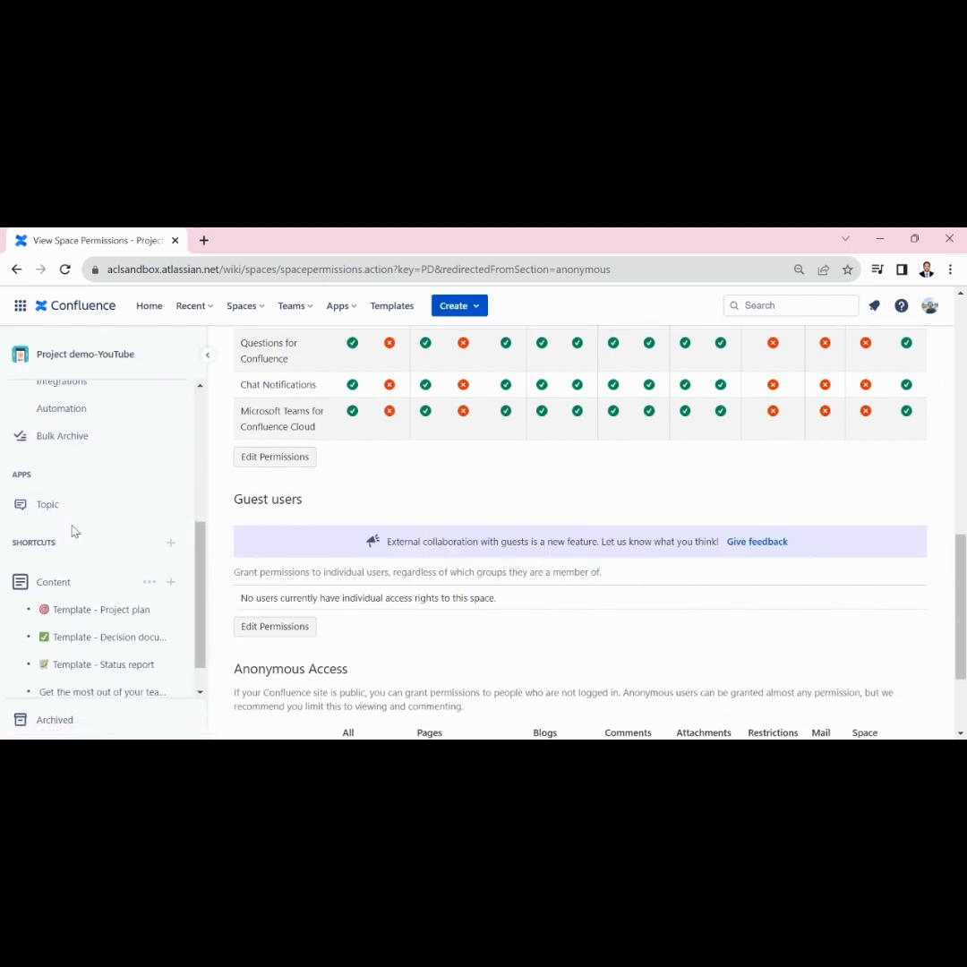
{"action": "scroll", "coordinate": [71, 531], "scroll_direction": "up", "scroll_amount": 5}
{"action": "scroll", "coordinate": [72, 531], "scroll_direction": "down", "scroll_amount": 5}
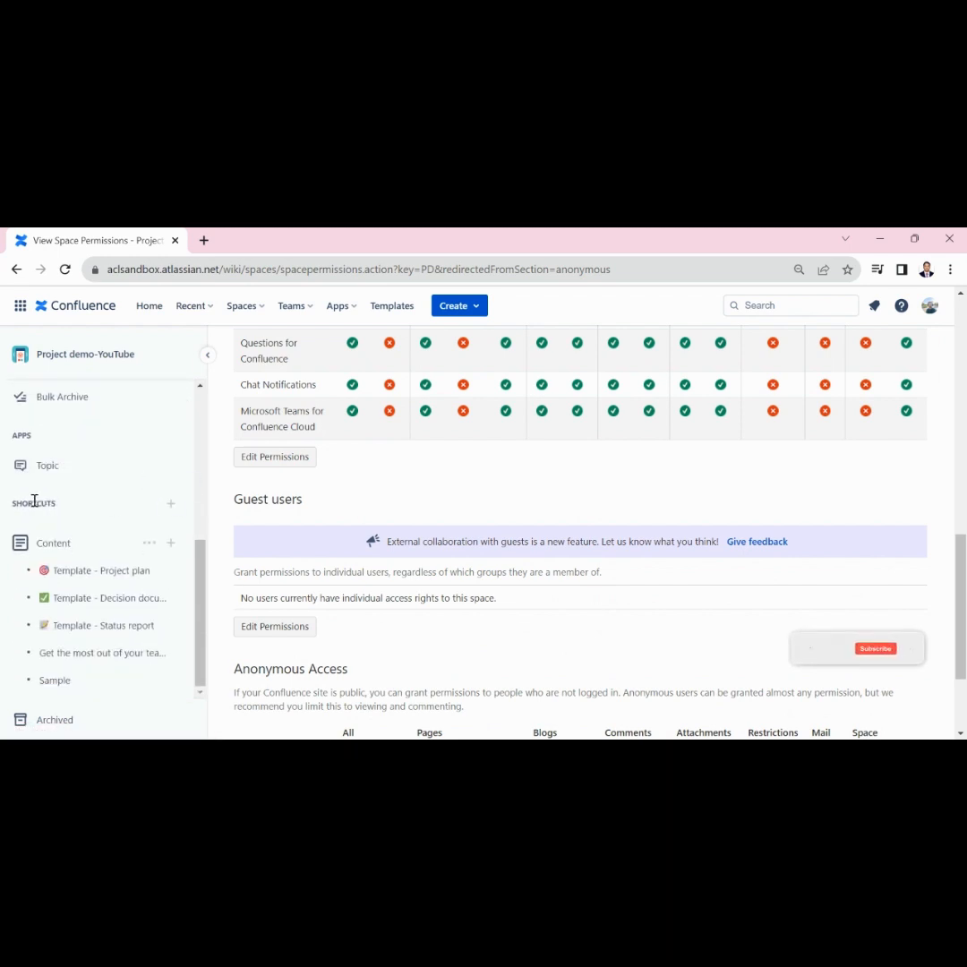
{"action": "double_click", "coordinate": [32, 504]}
{"action": "left_click", "coordinate": [171, 504]}
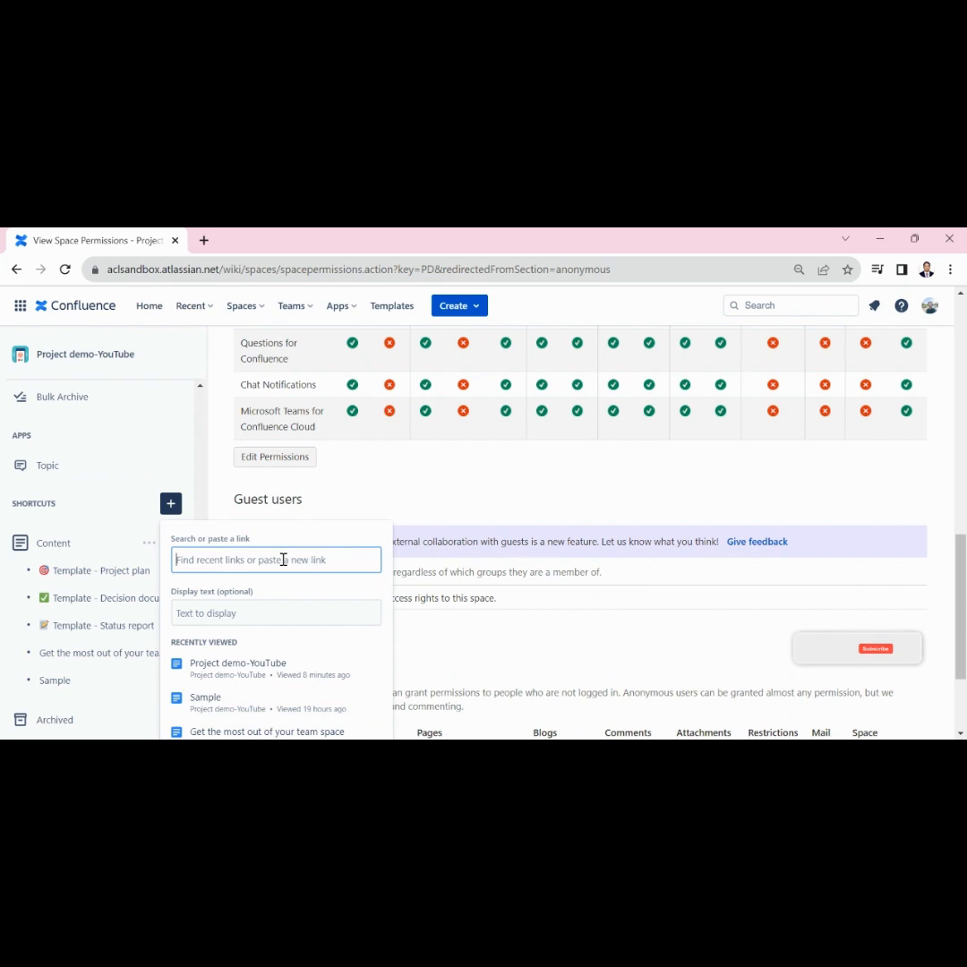
{"action": "type", "text": "microsof"}
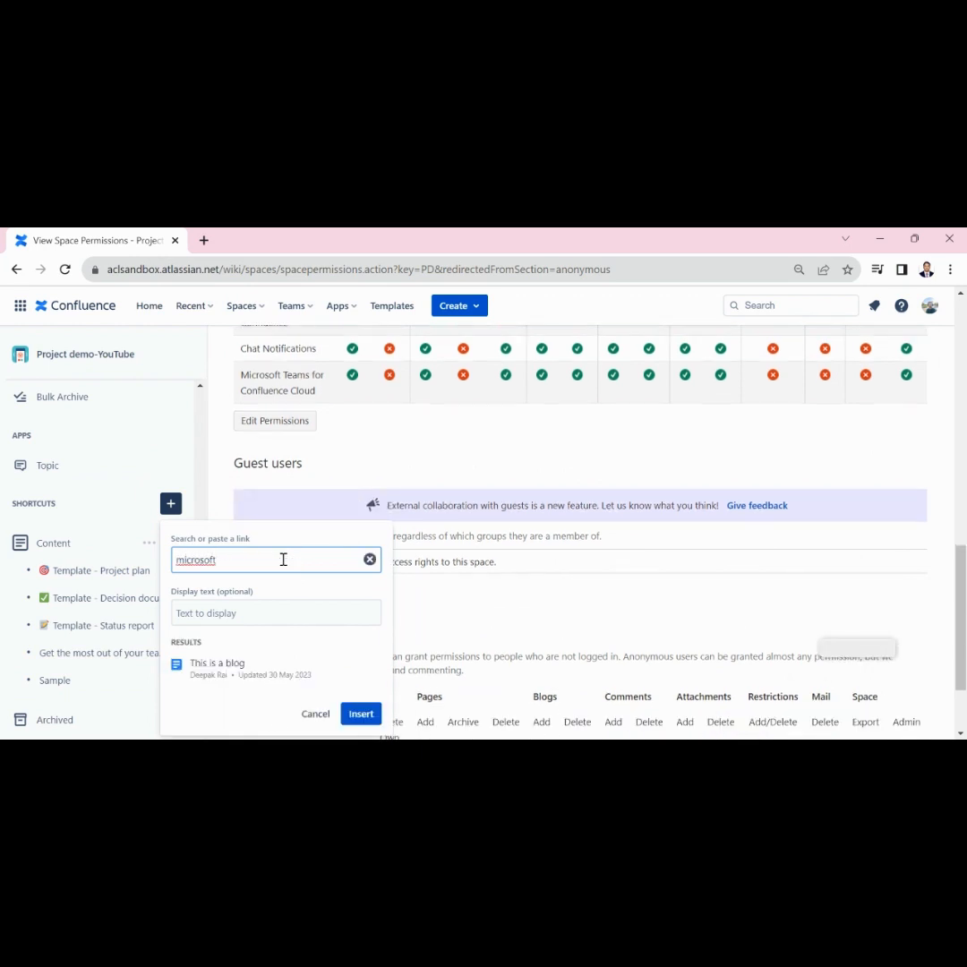
{"action": "type", "text": "t"}
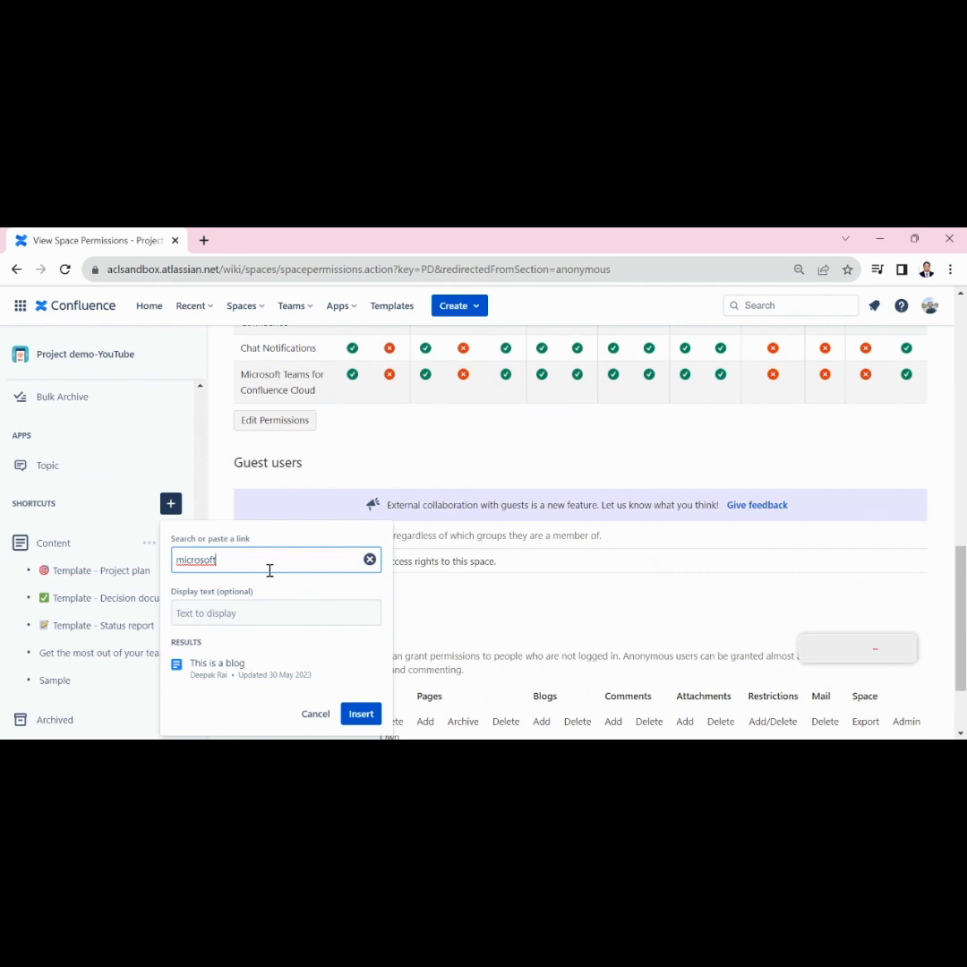
{"action": "type", "text": ".com"}
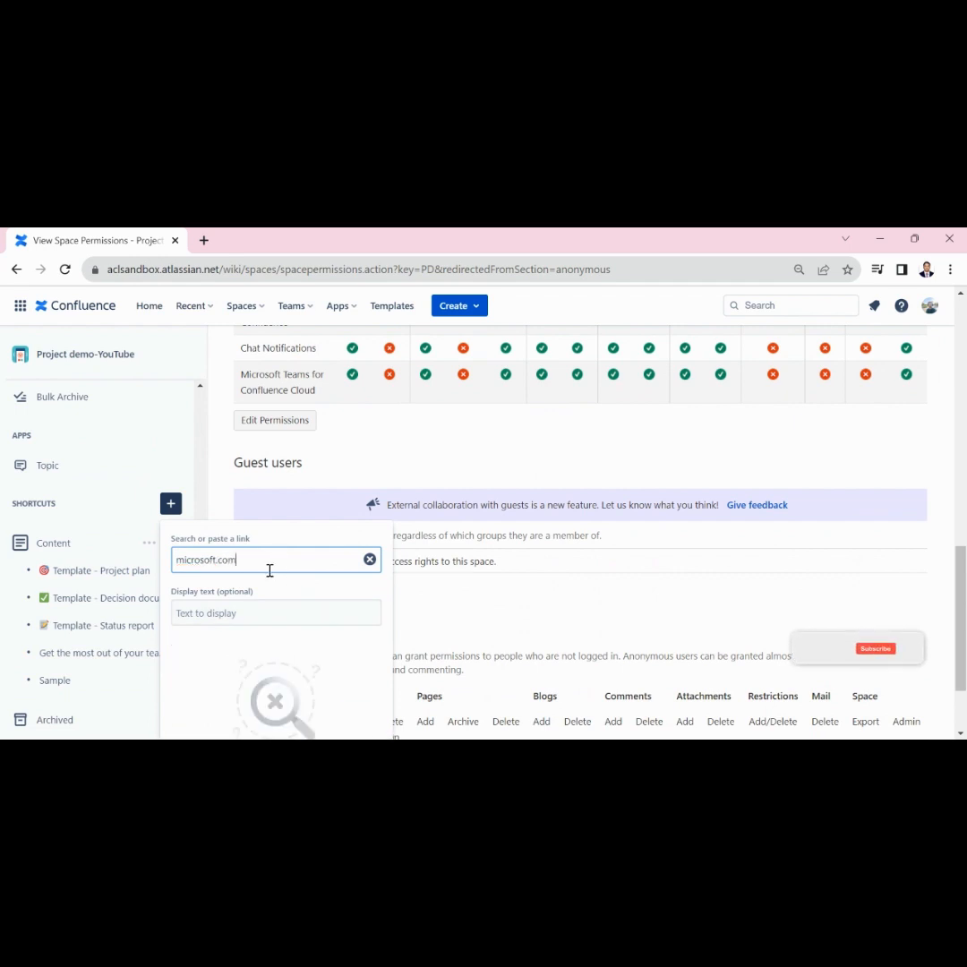
{"action": "type", "text": "www."}
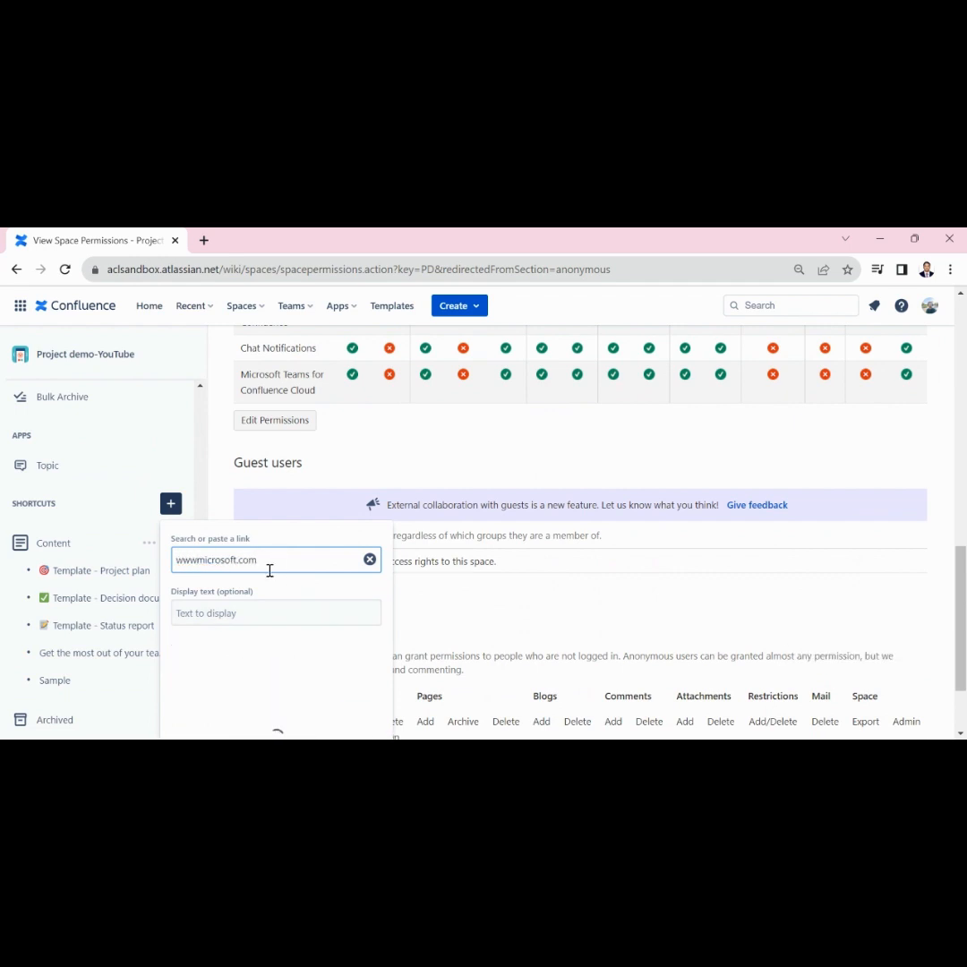
{"action": "type", "text": "."}
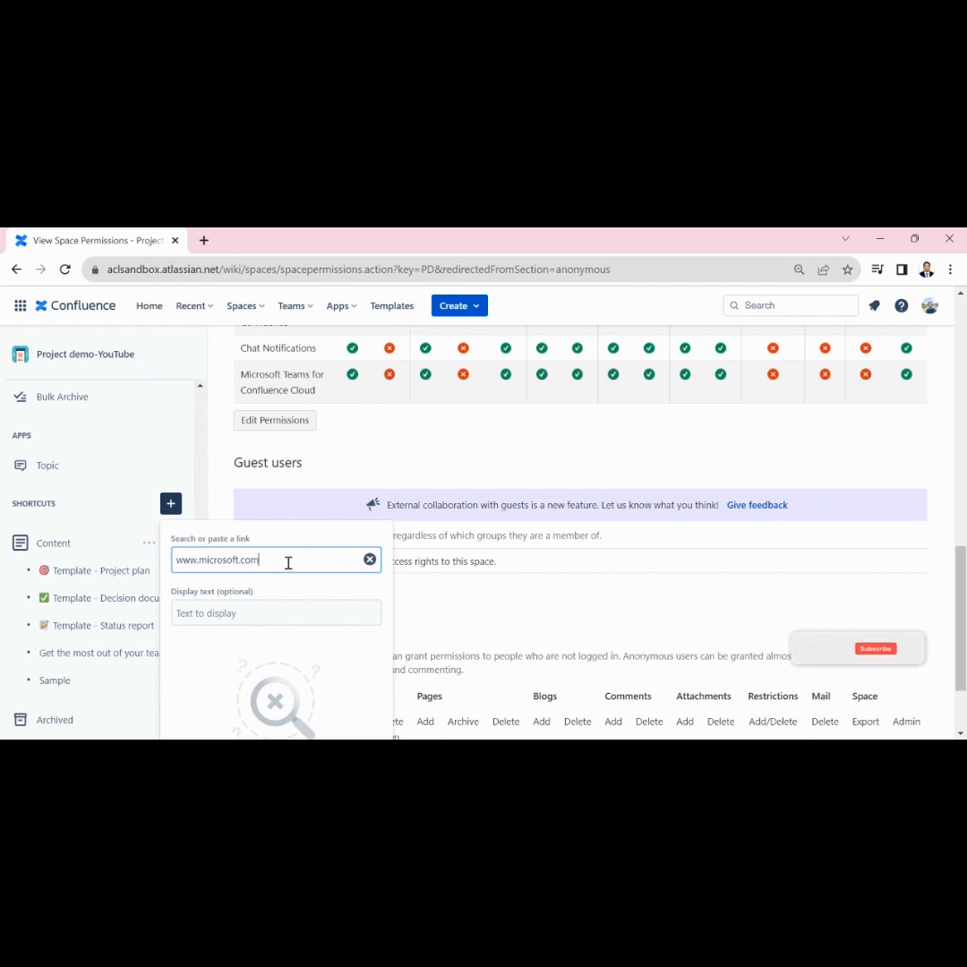
{"action": "key", "text": "ctrl+a"}
{"action": "key", "text": "BackSpace"}
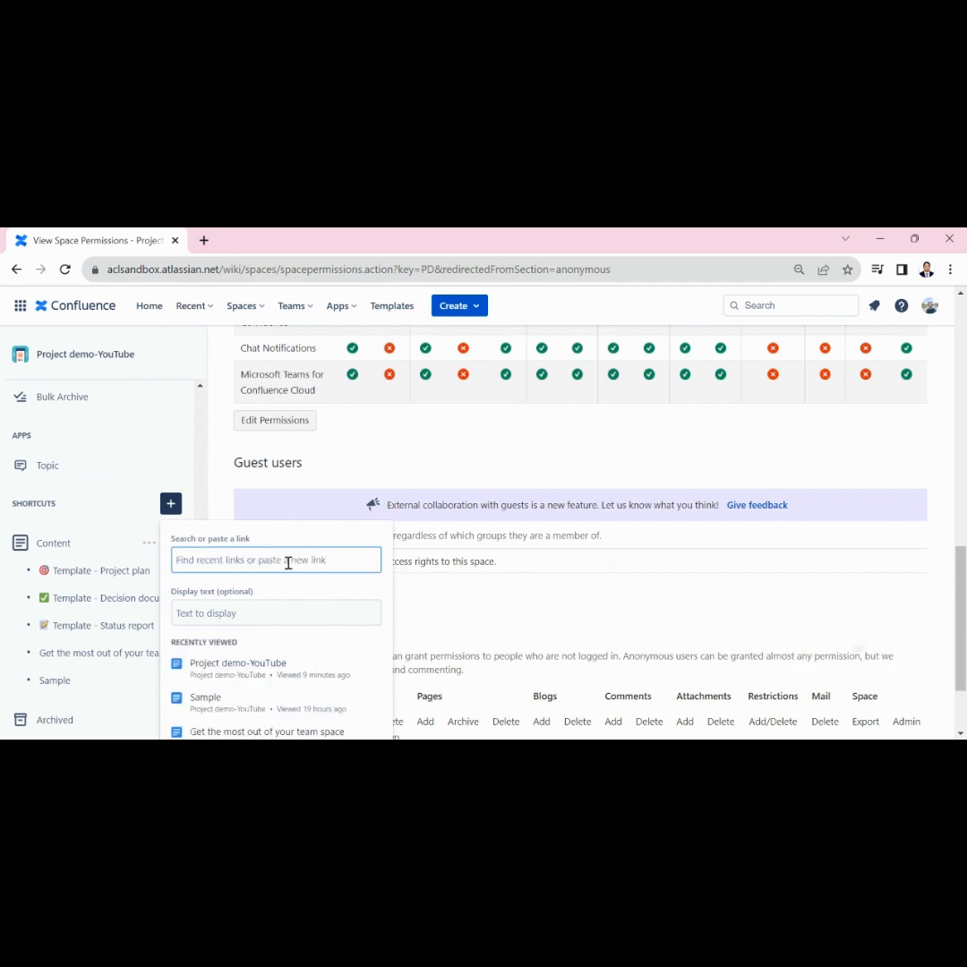
Add the recently viewed Sample page as a space shortcut and open it from there.
{"action": "scroll", "coordinate": [288, 562], "scroll_direction": "down", "scroll_amount": 1}
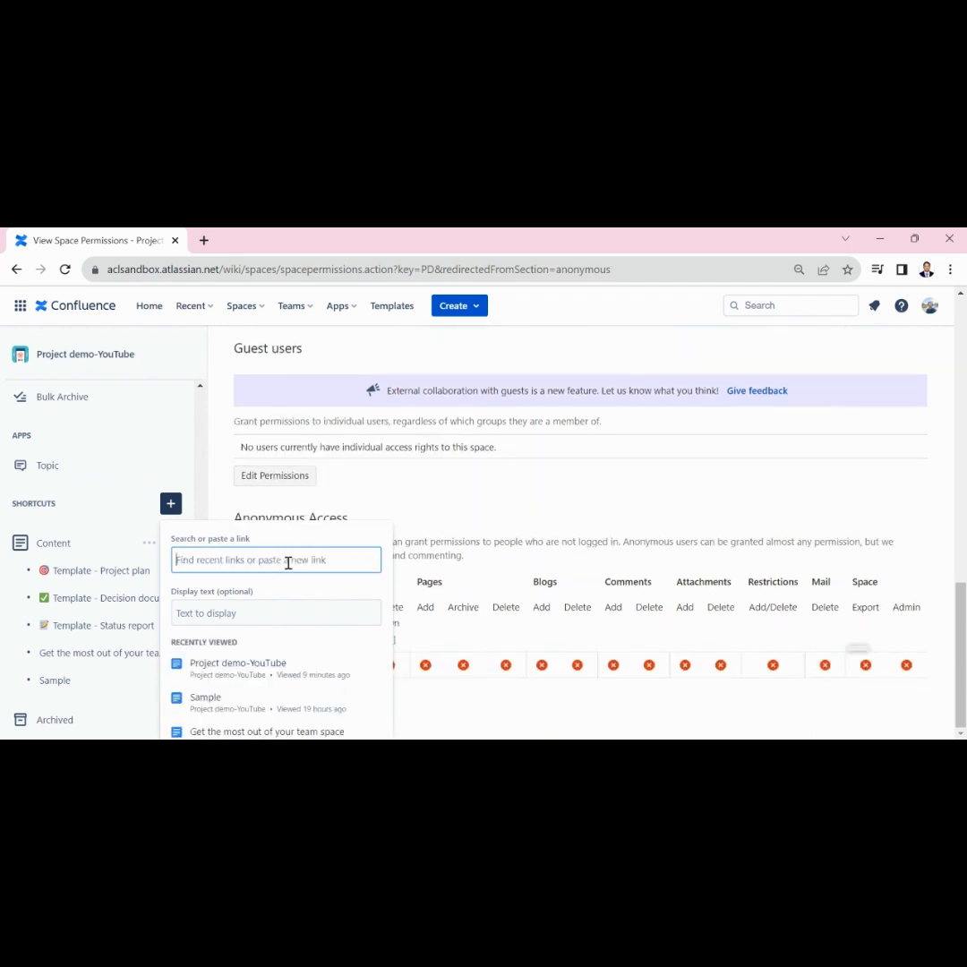
{"action": "left_click", "coordinate": [268, 704]}
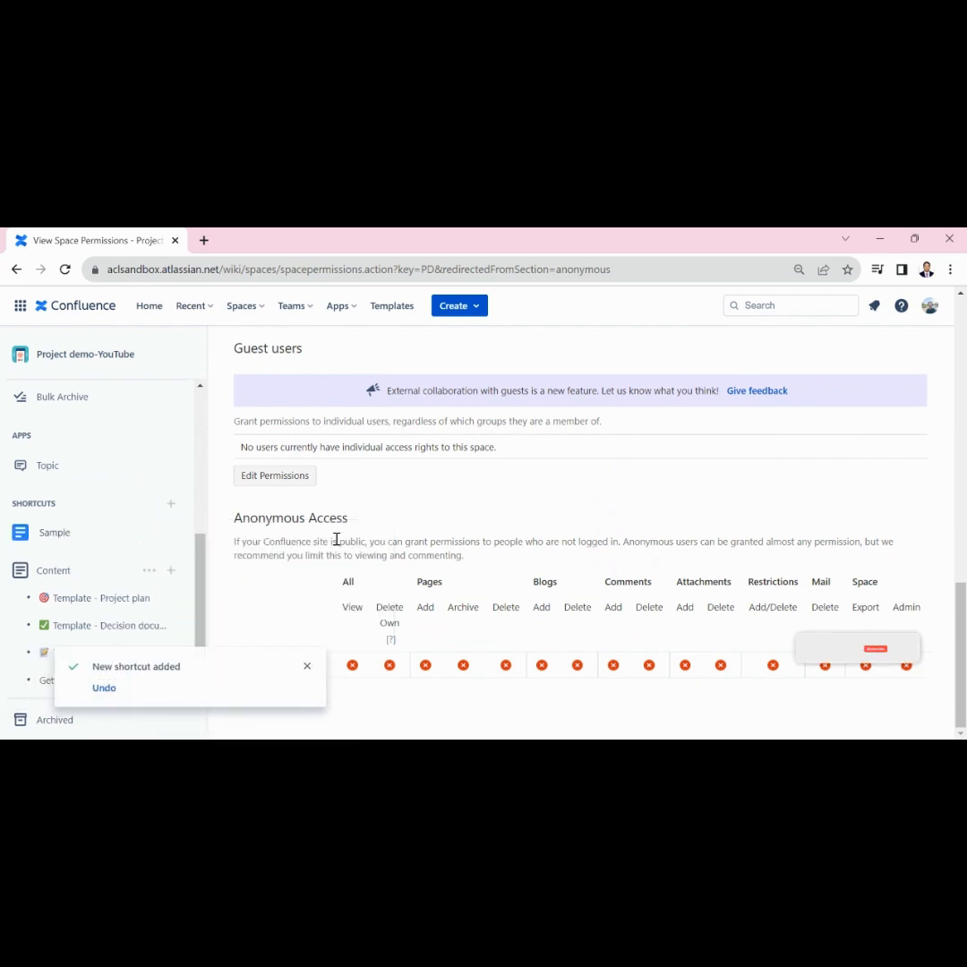
{"action": "left_click", "coordinate": [59, 539]}
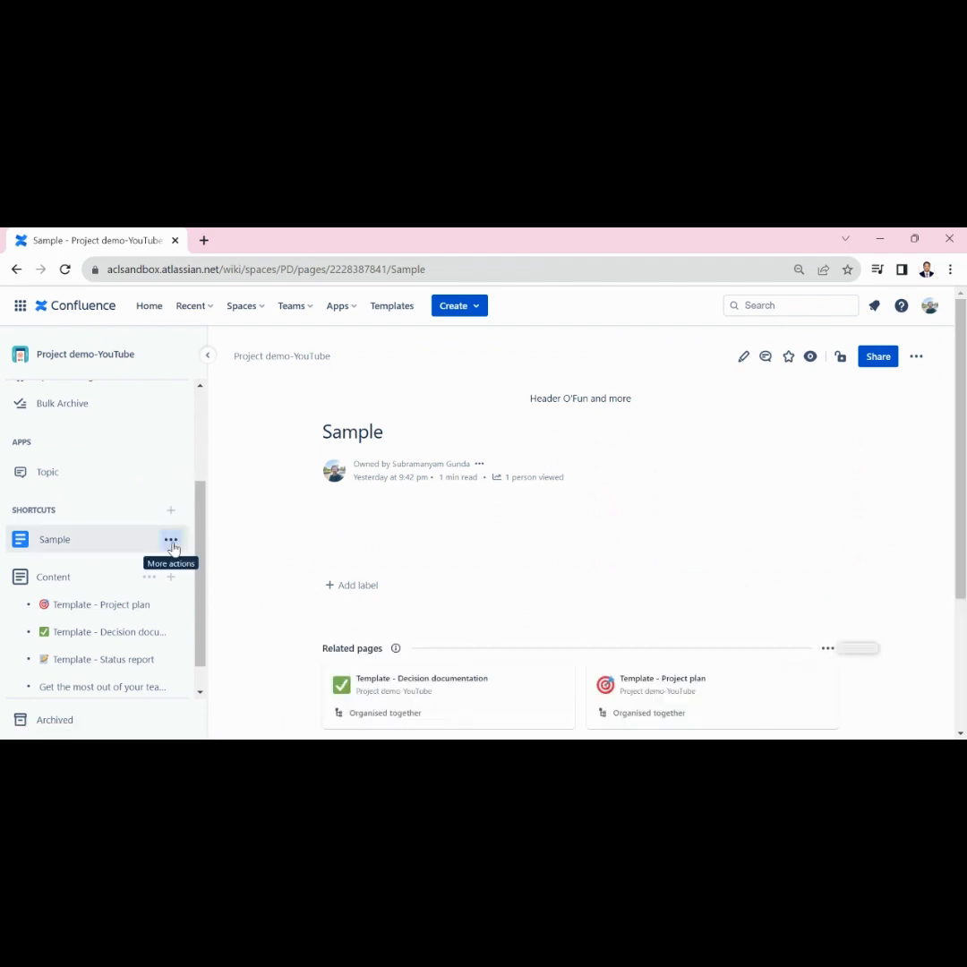
Remove the Sample shortcut from the space.
{"action": "left_click", "coordinate": [171, 541]}
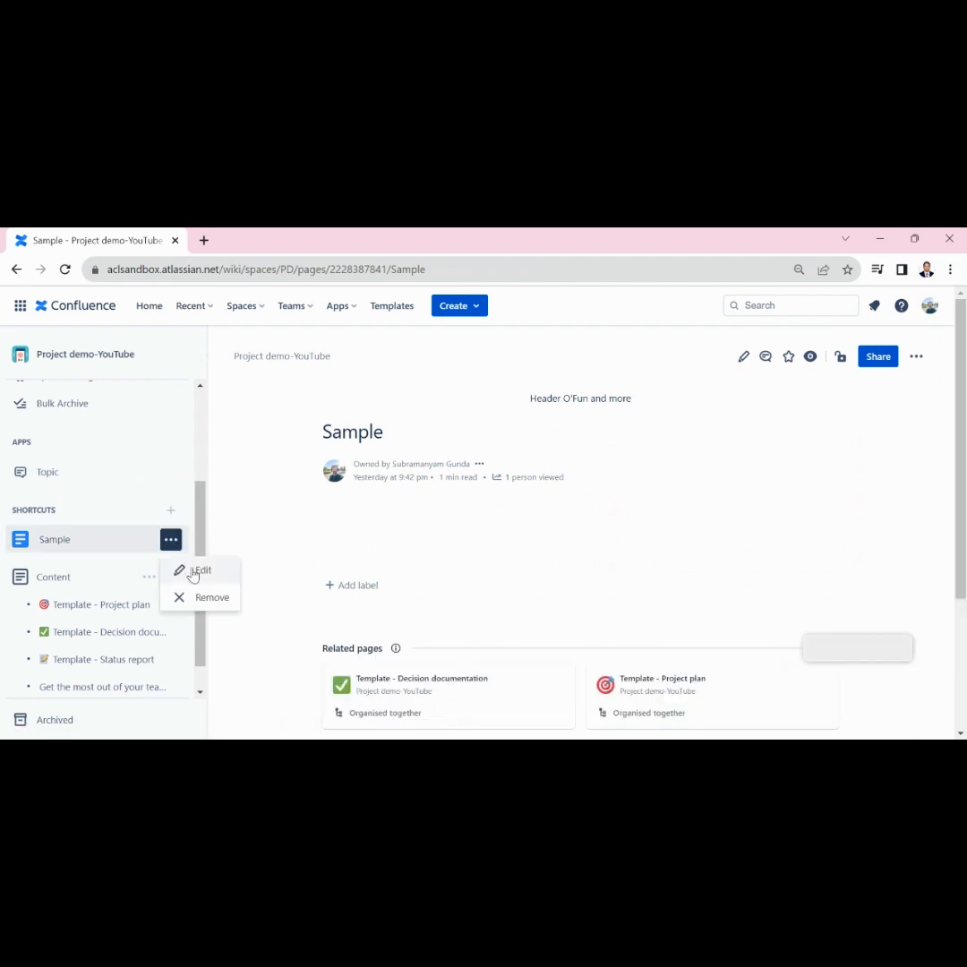
{"action": "left_click", "coordinate": [203, 605]}
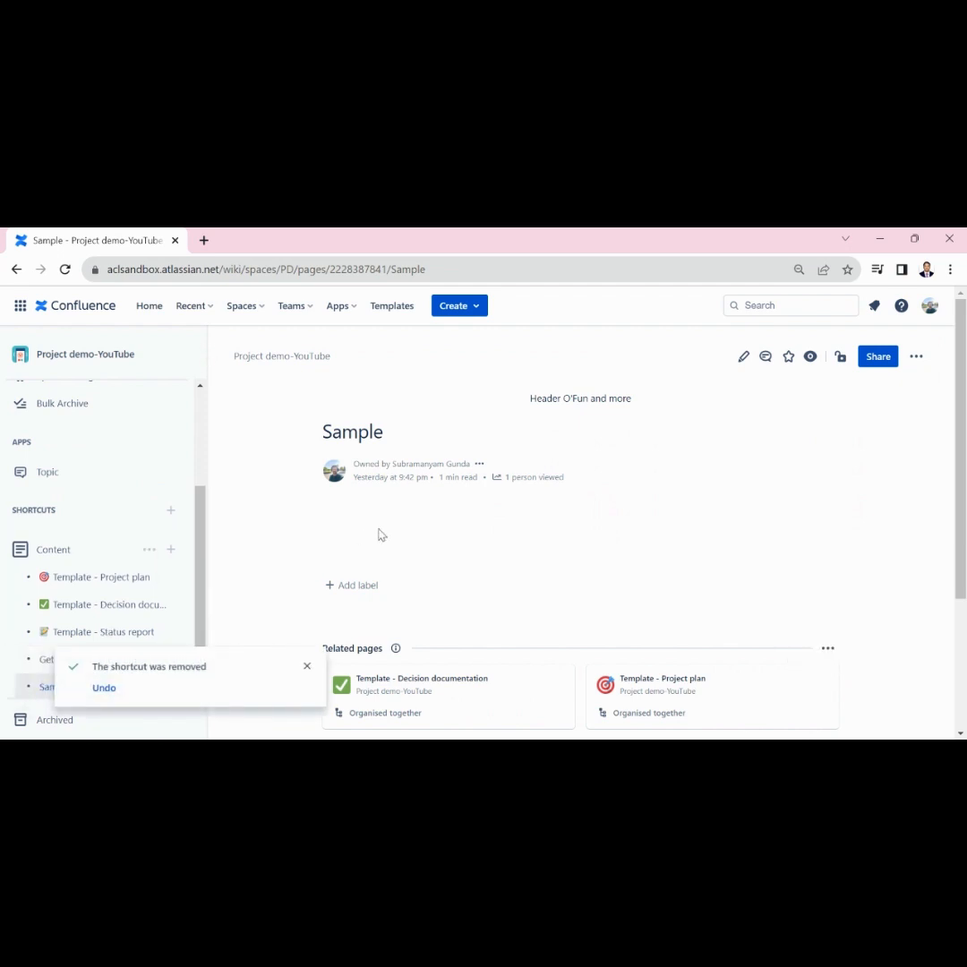
Open the space's Content listing and dismiss the notification about the shortcut.
{"action": "mouse_move", "coordinate": [73, 573]}
{"action": "left_click", "coordinate": [64, 543]}
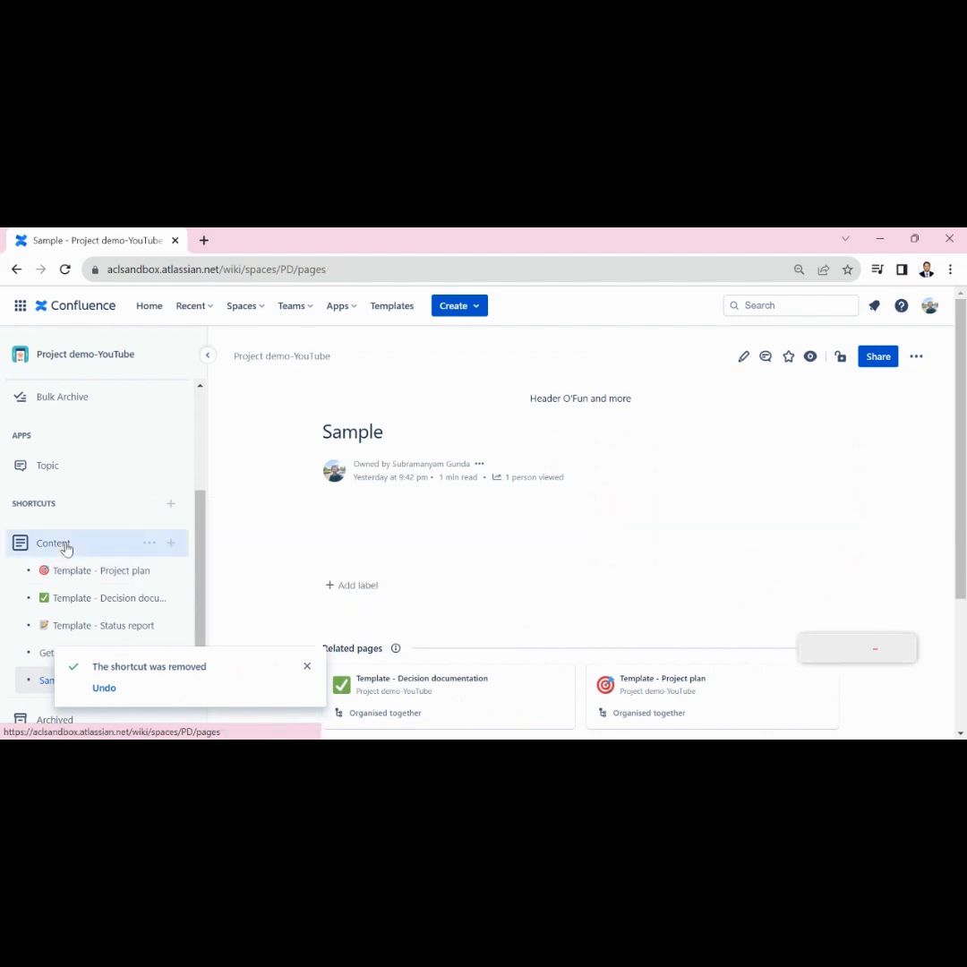
{"action": "left_click", "coordinate": [307, 666]}
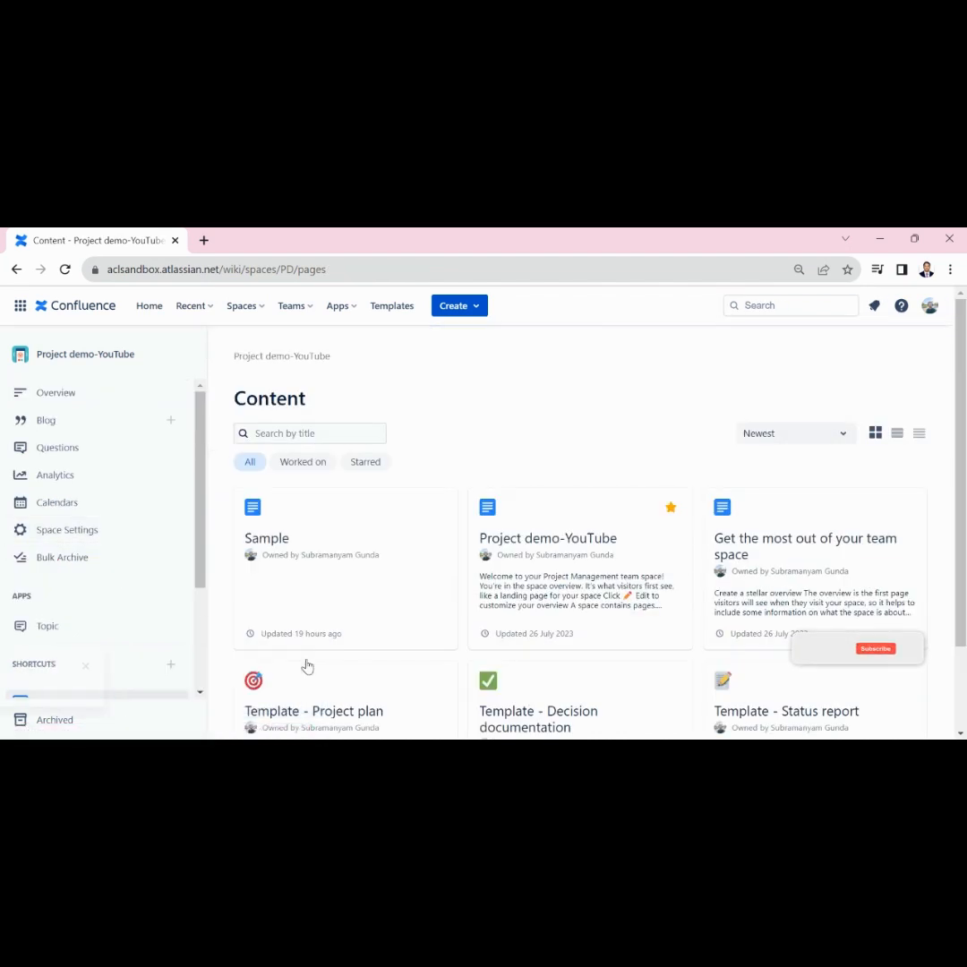
Open the Template - Project plan page and review its project details table and the sections below it.
{"action": "scroll", "coordinate": [64, 565], "scroll_direction": "down", "scroll_amount": 2}
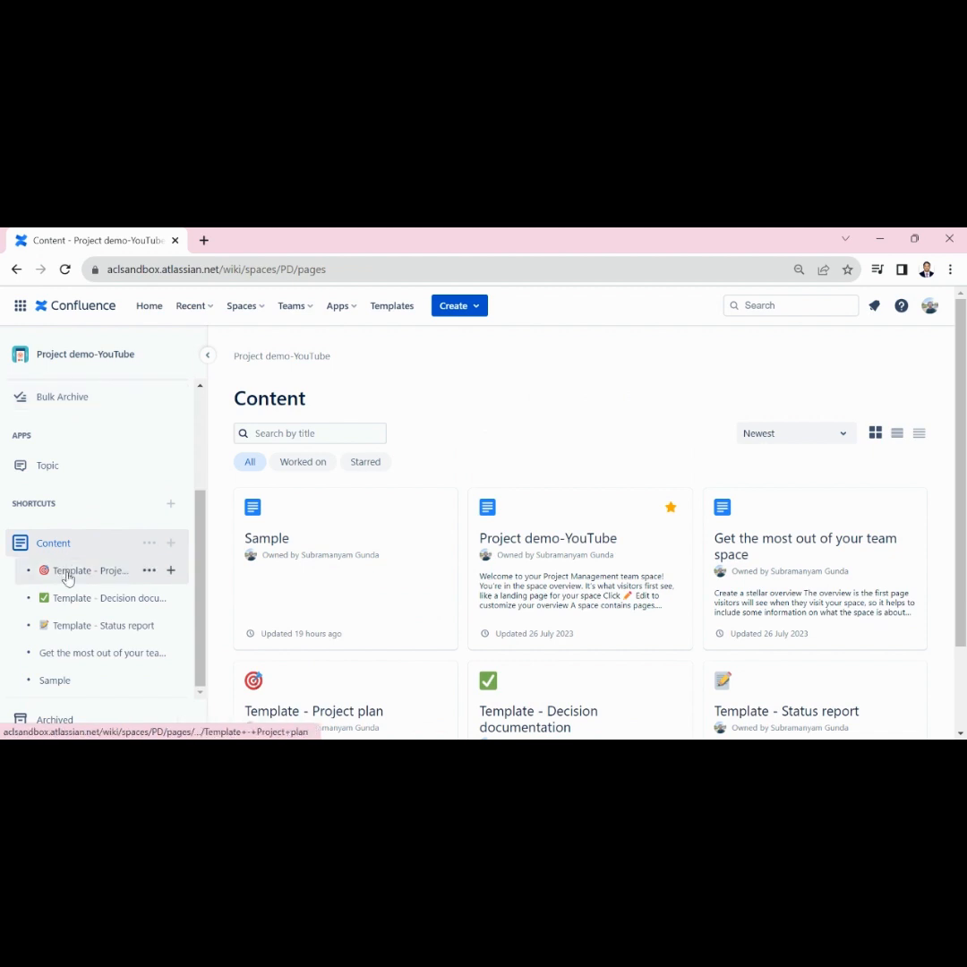
{"action": "left_click", "coordinate": [68, 578]}
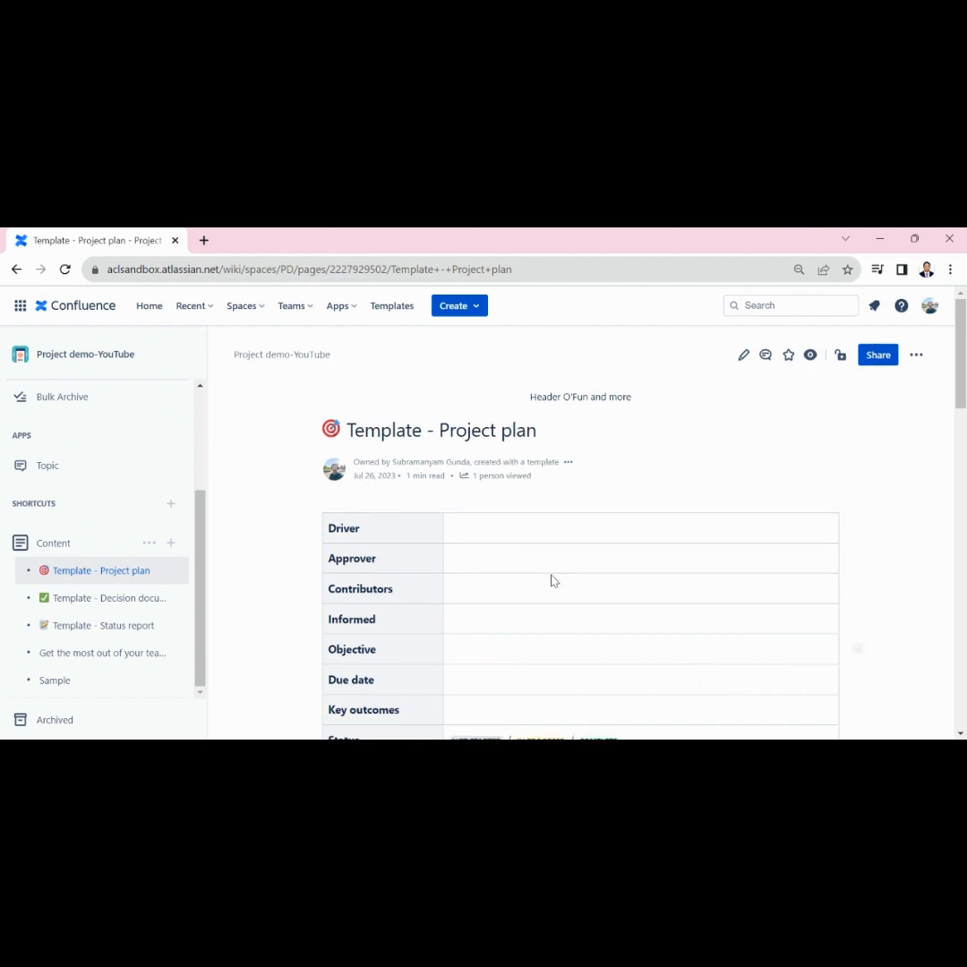
{"action": "scroll", "coordinate": [552, 580], "scroll_direction": "down", "scroll_amount": 2}
{"action": "scroll", "coordinate": [552, 580], "scroll_direction": "down", "scroll_amount": 2}
{"action": "scroll", "coordinate": [552, 580], "scroll_direction": "up", "scroll_amount": 4}
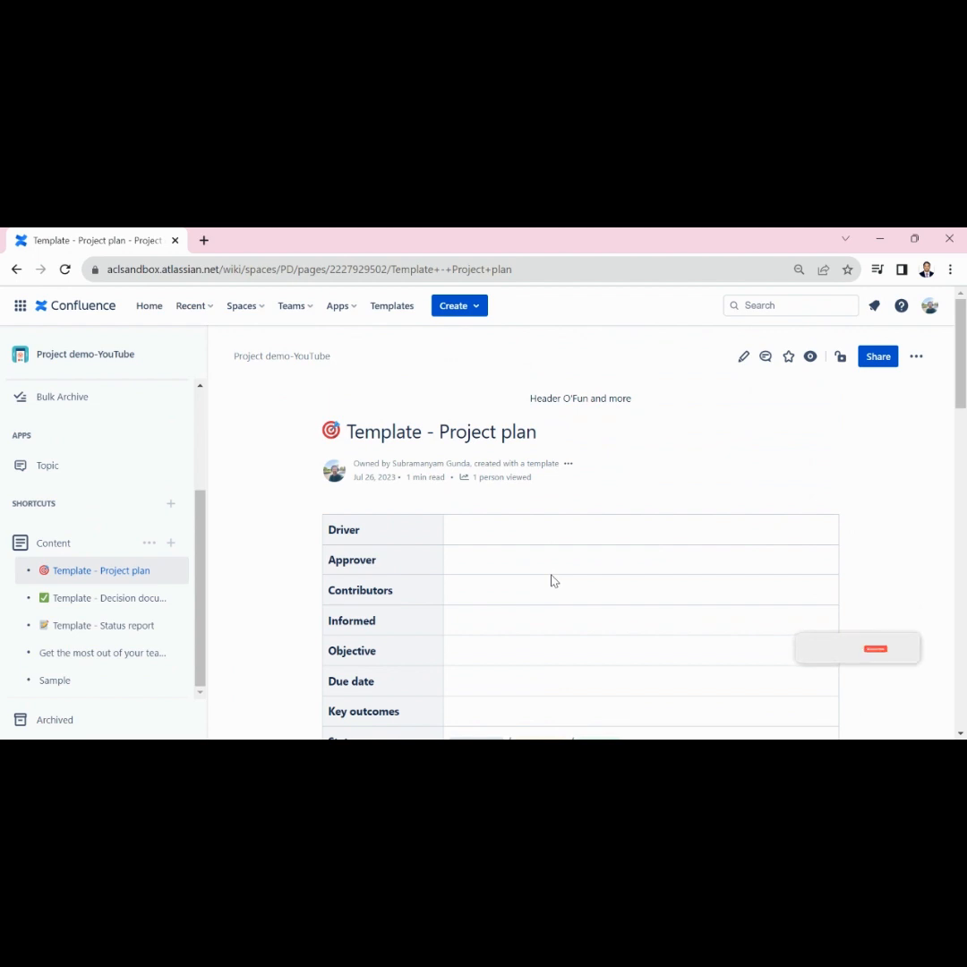
{"action": "scroll", "coordinate": [552, 580], "scroll_direction": "down", "scroll_amount": 2}
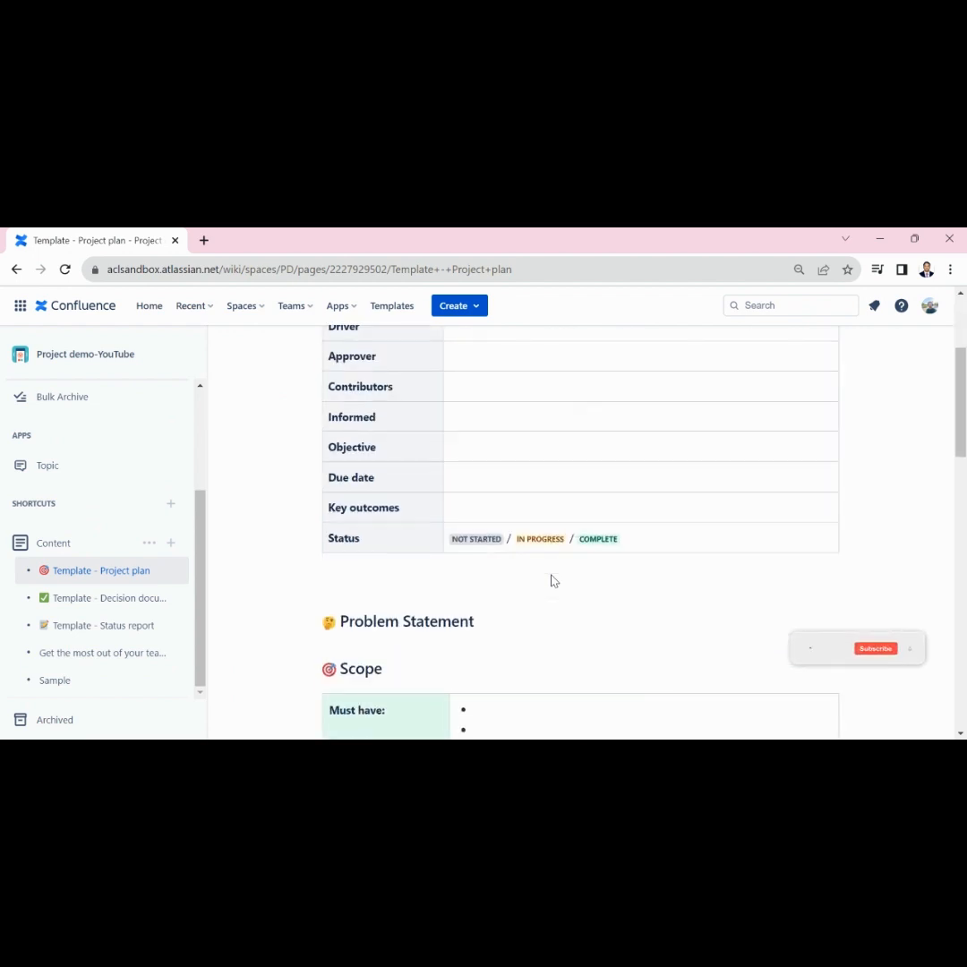
{"action": "scroll", "coordinate": [552, 580], "scroll_direction": "up", "scroll_amount": 2}
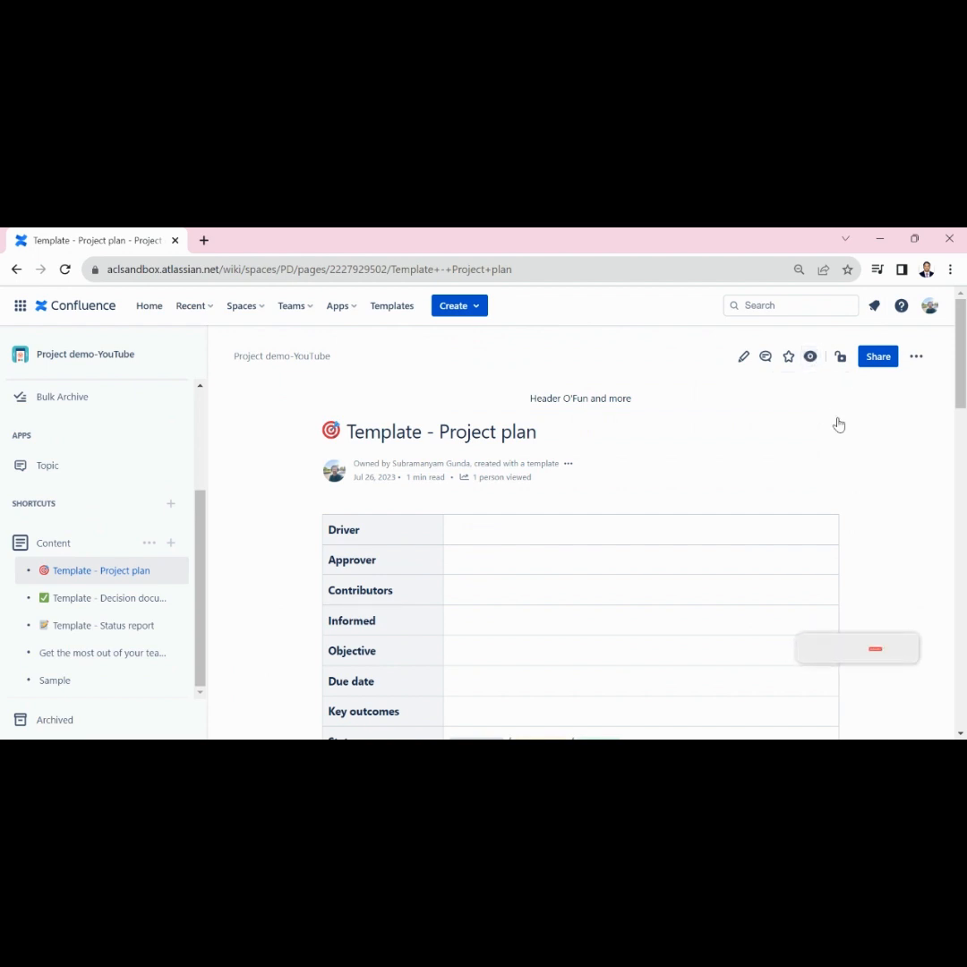
Inspect the view and edit restriction choices for the Project plan page and leave them without applying a change.
{"action": "left_click", "coordinate": [839, 357]}
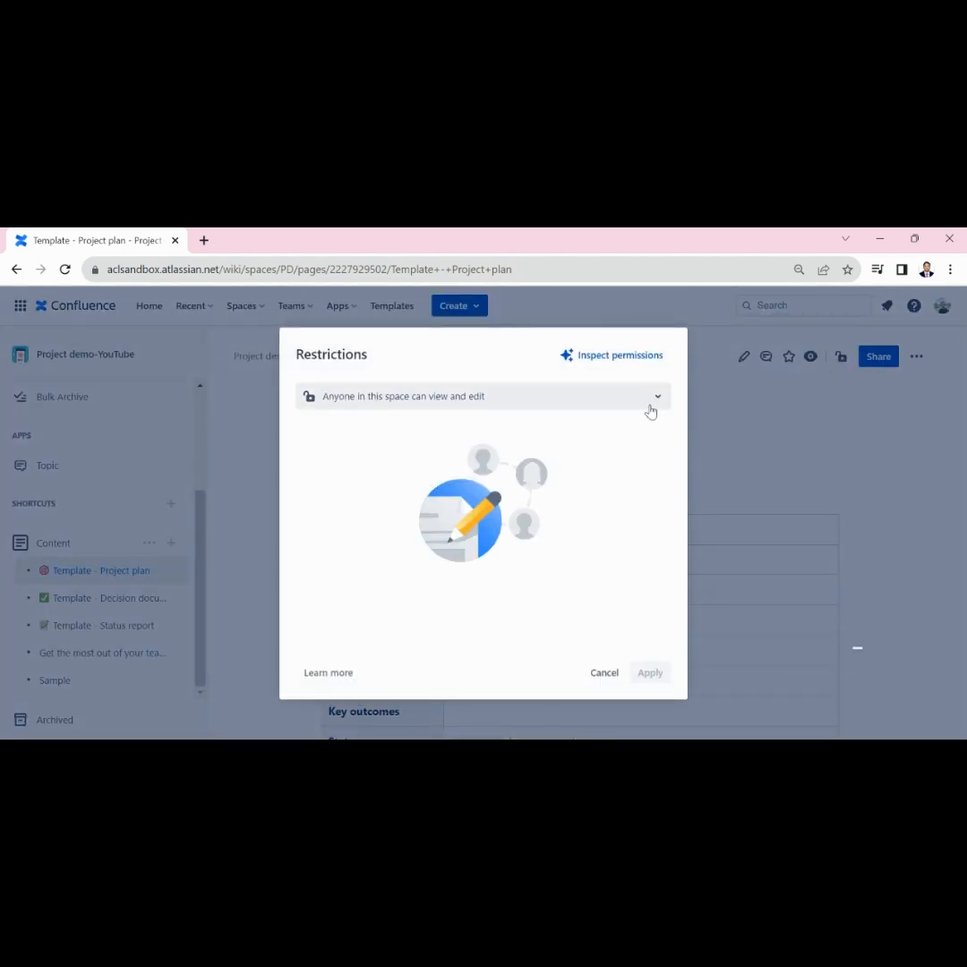
{"action": "left_click", "coordinate": [651, 411]}
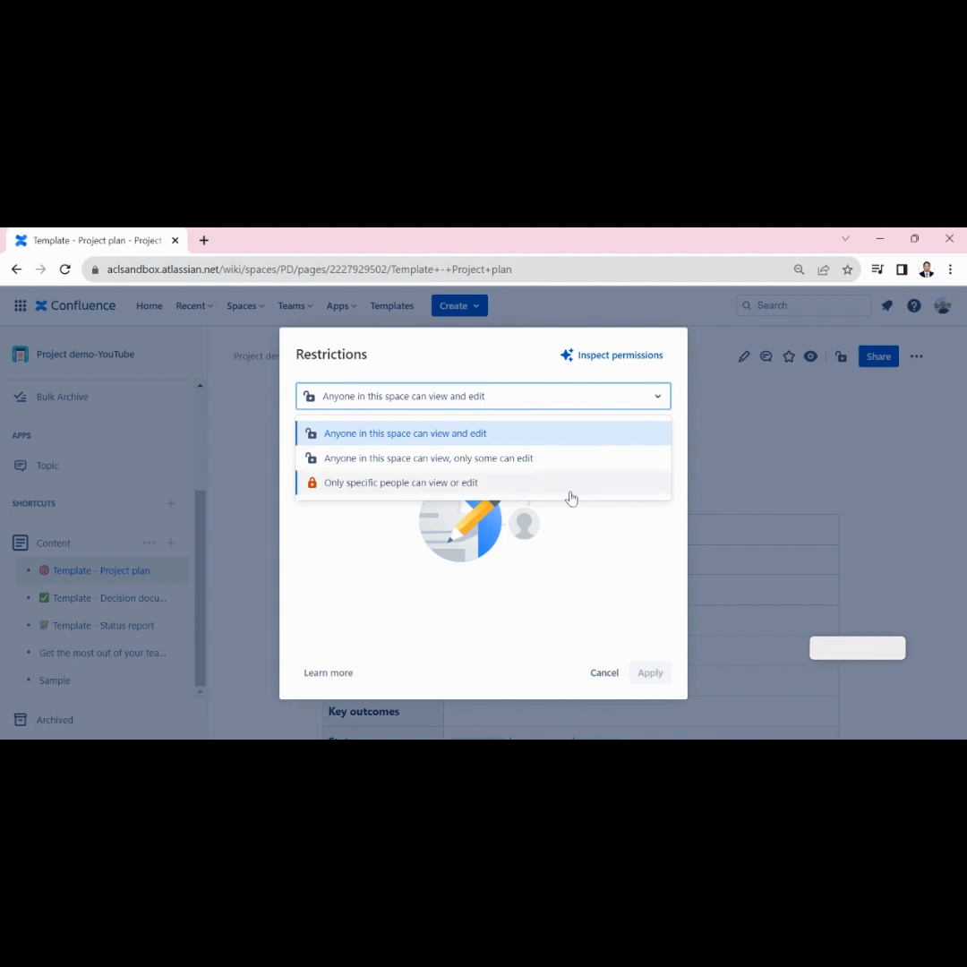
{"action": "left_click", "coordinate": [579, 578]}
{"action": "left_click", "coordinate": [787, 454]}
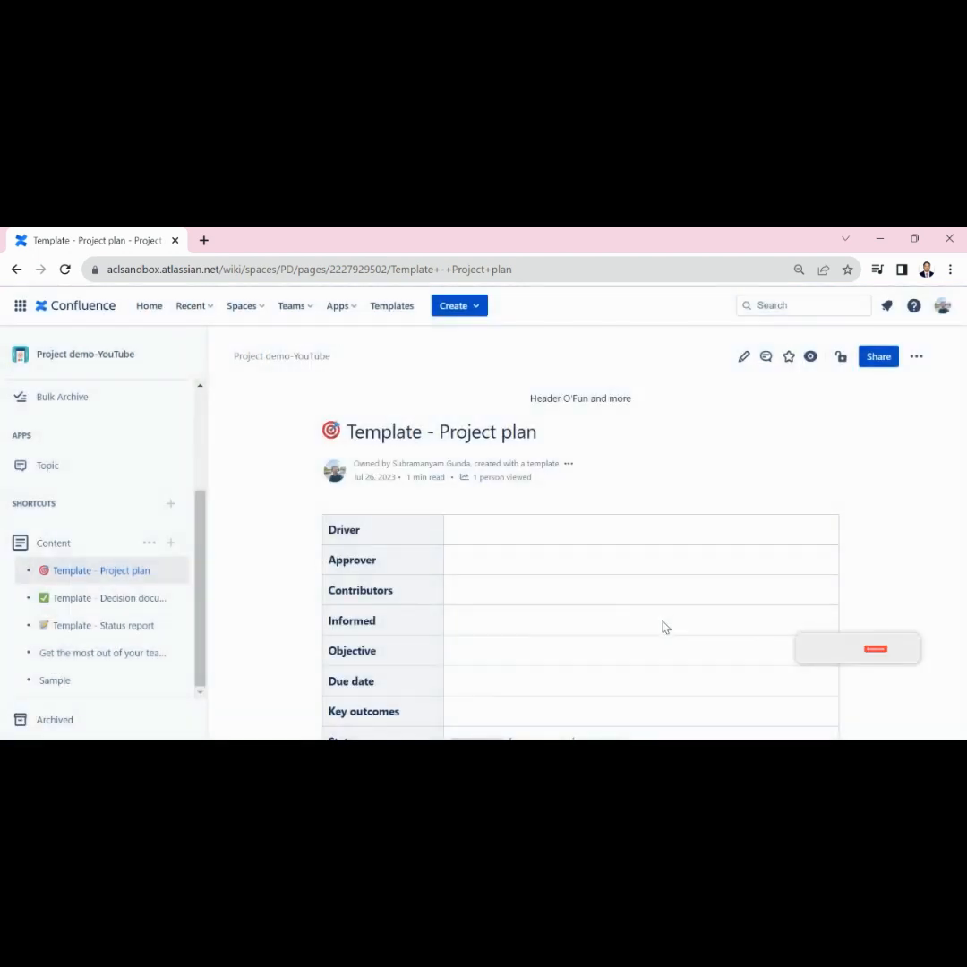
Examine the Project plan page's sharing options, both Share page and Share in Slack, without sharing it.
{"action": "left_click", "coordinate": [864, 366]}
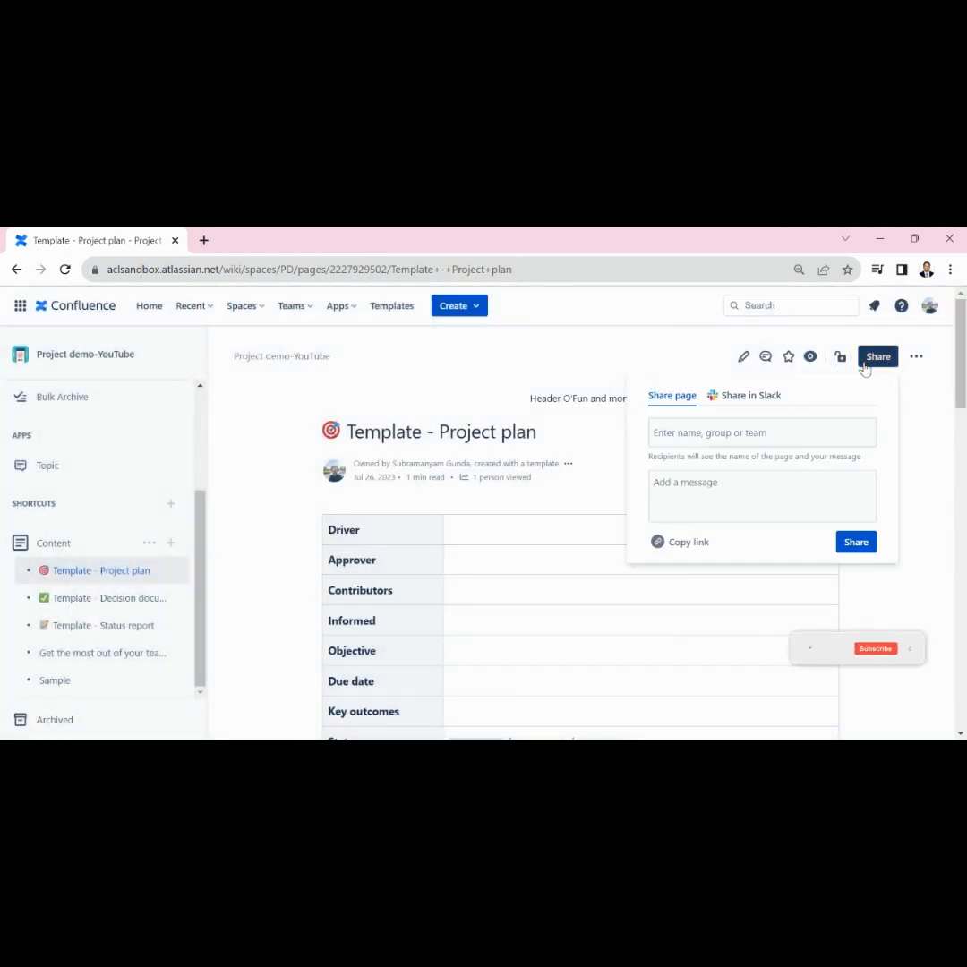
{"action": "left_click", "coordinate": [752, 399]}
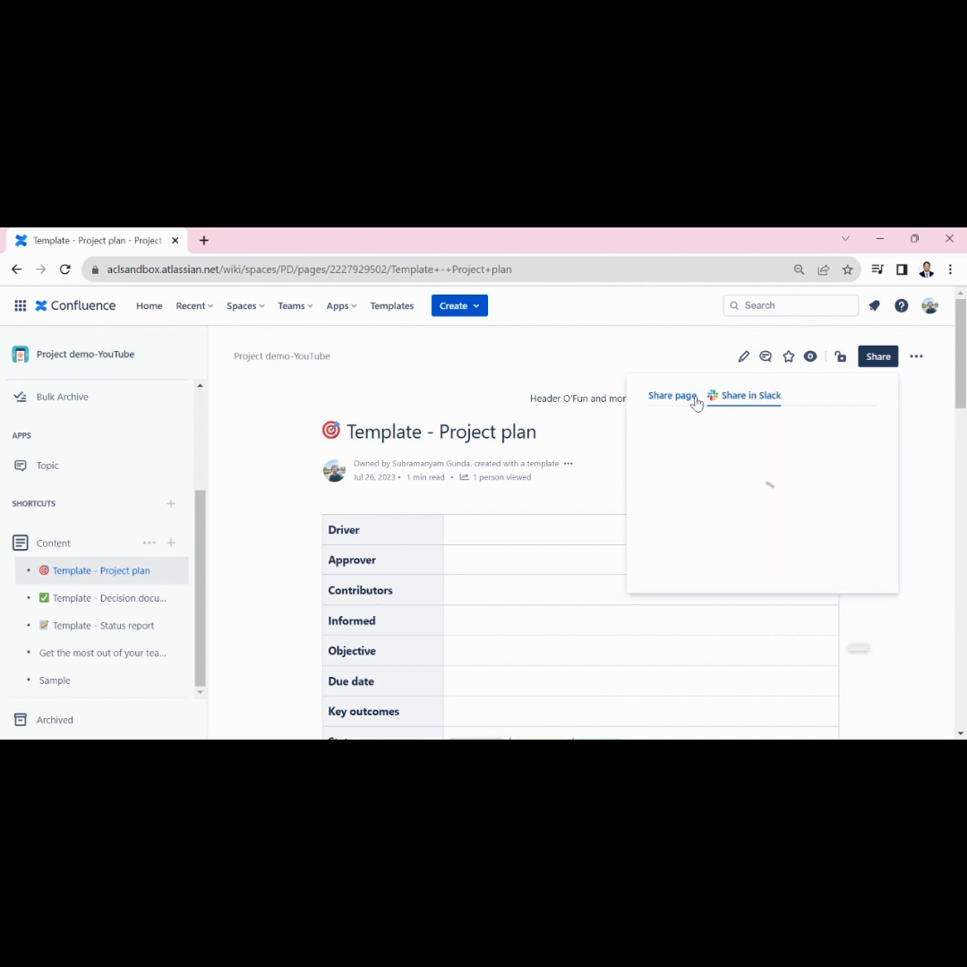
{"action": "left_click", "coordinate": [677, 397]}
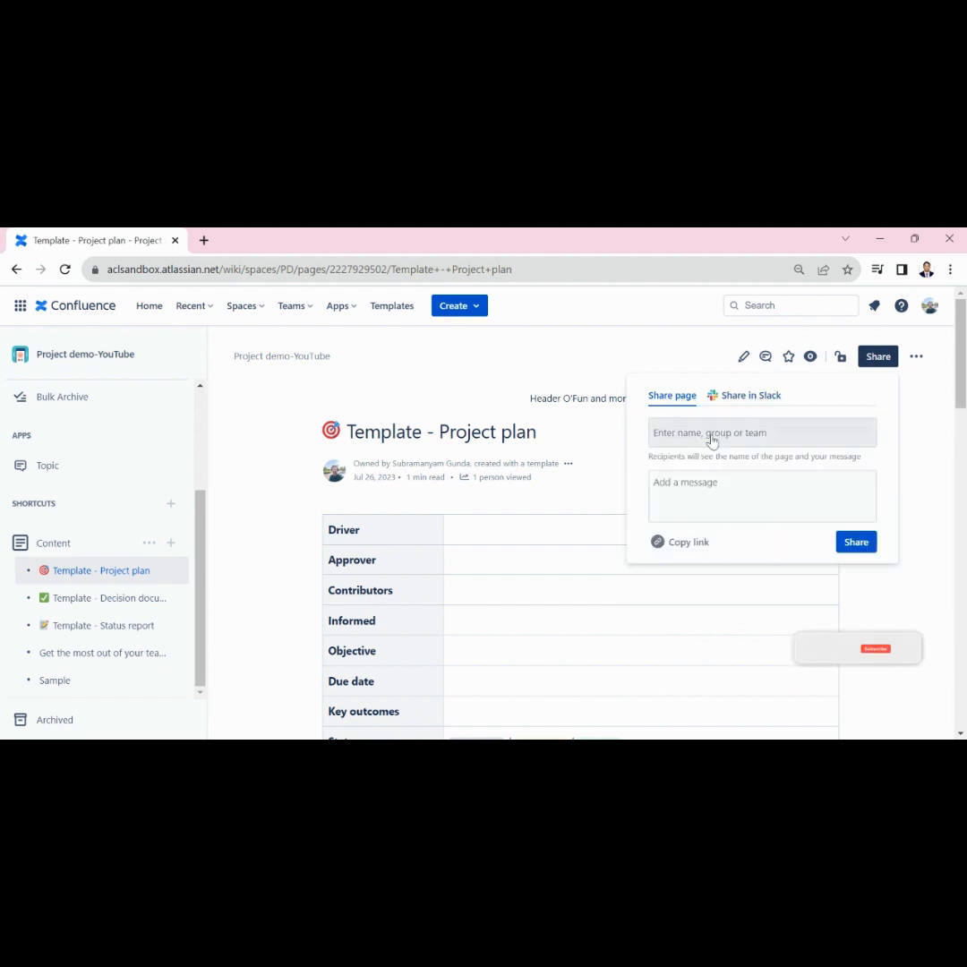
{"action": "scroll", "coordinate": [712, 440], "scroll_direction": "down", "scroll_amount": 1}
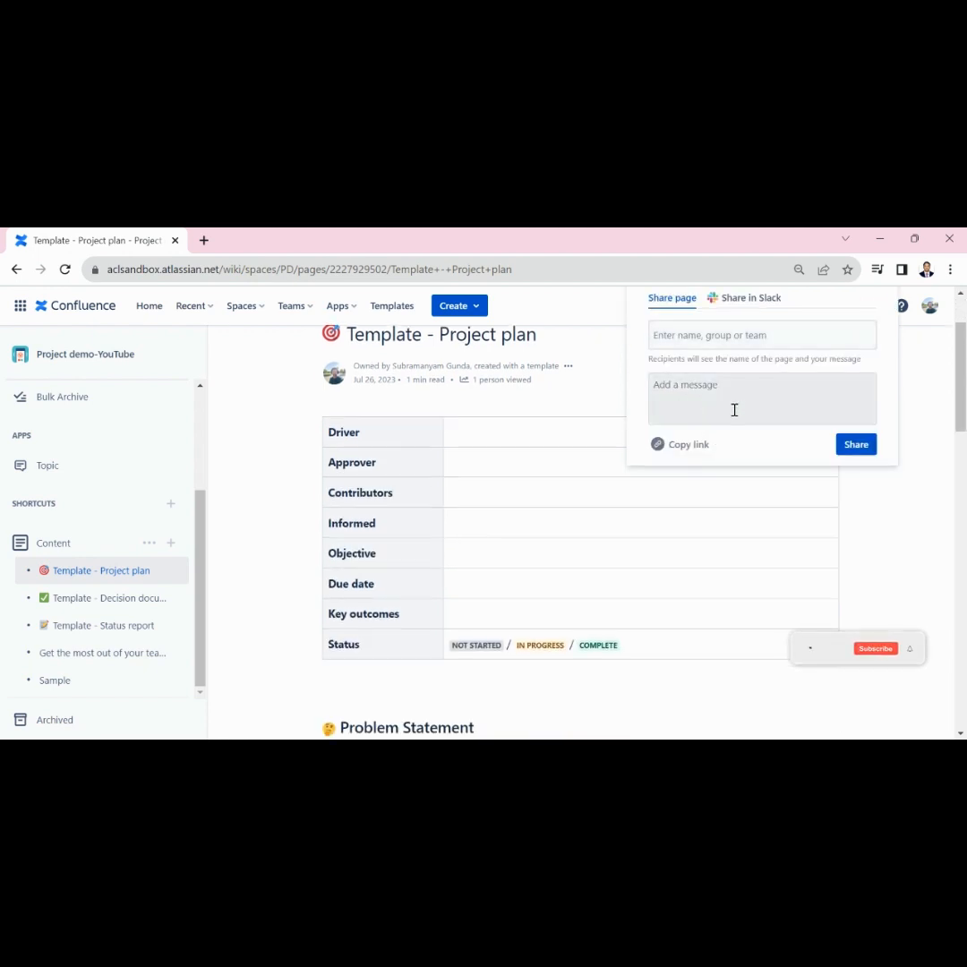
{"action": "scroll", "coordinate": [815, 487], "scroll_direction": "up", "scroll_amount": 1}
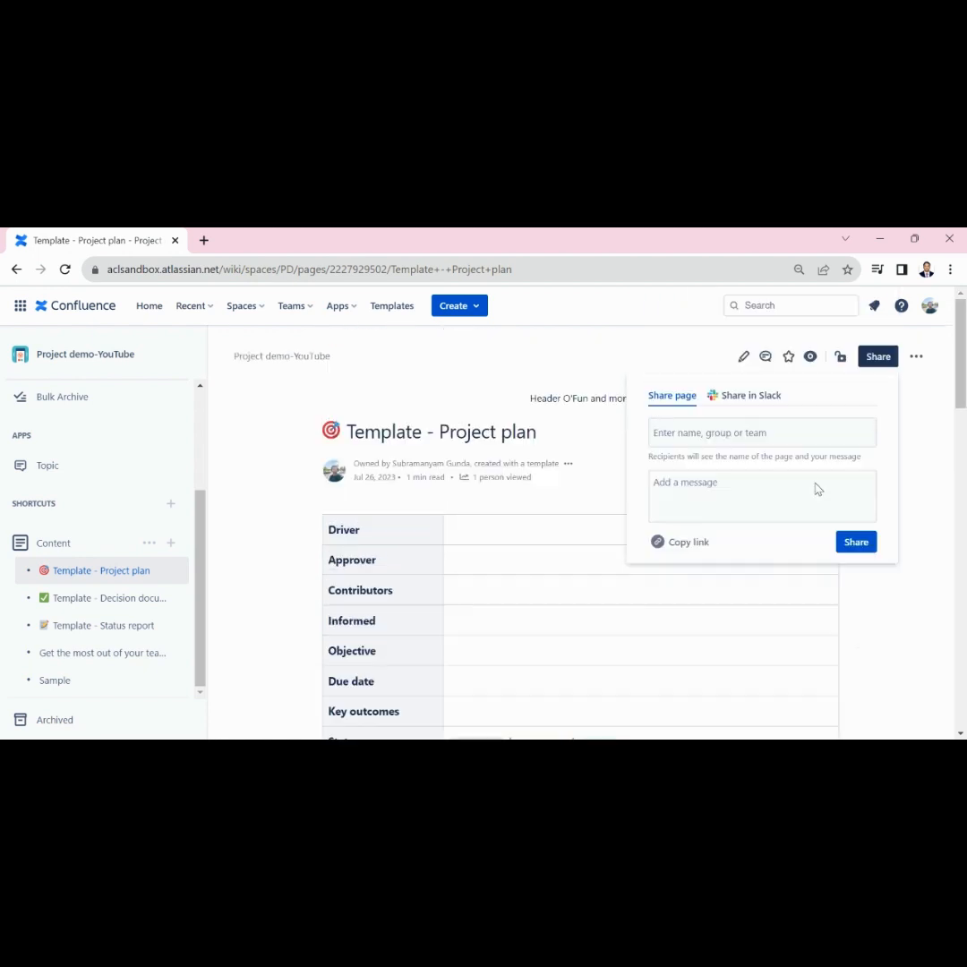
Review the additional actions for the Project plan page, including Export, Presenter mode, Analytics and Slack Notifications, without choosing one.
{"action": "left_click", "coordinate": [917, 359]}
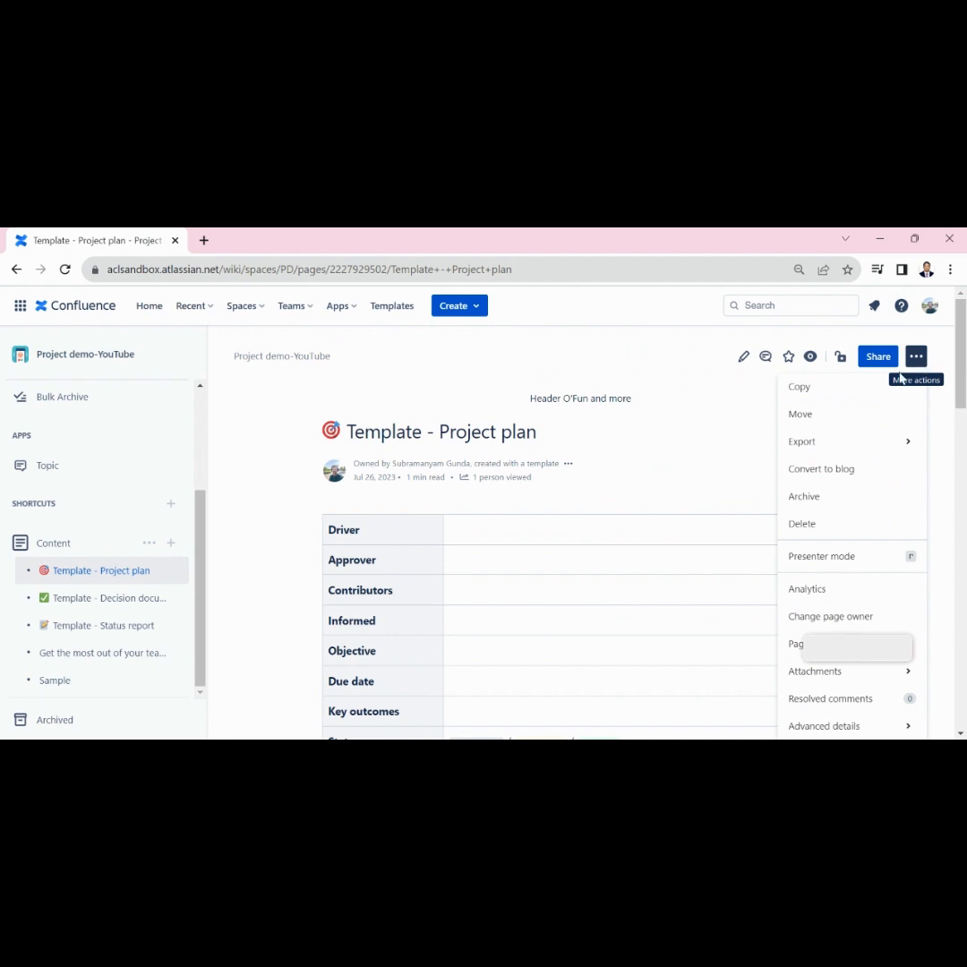
{"action": "mouse_move", "coordinate": [858, 449]}
{"action": "scroll", "coordinate": [857, 449], "scroll_direction": "down", "scroll_amount": 1}
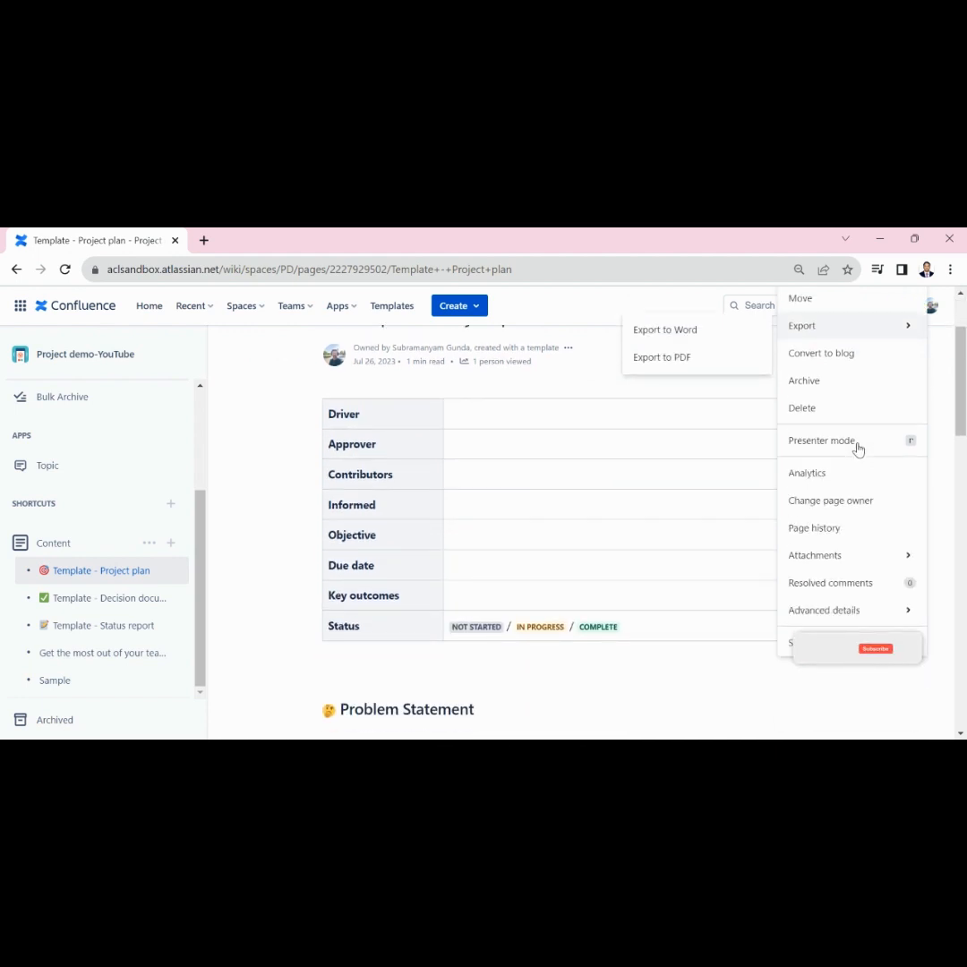
{"action": "scroll", "coordinate": [858, 449], "scroll_direction": "up", "scroll_amount": 1}
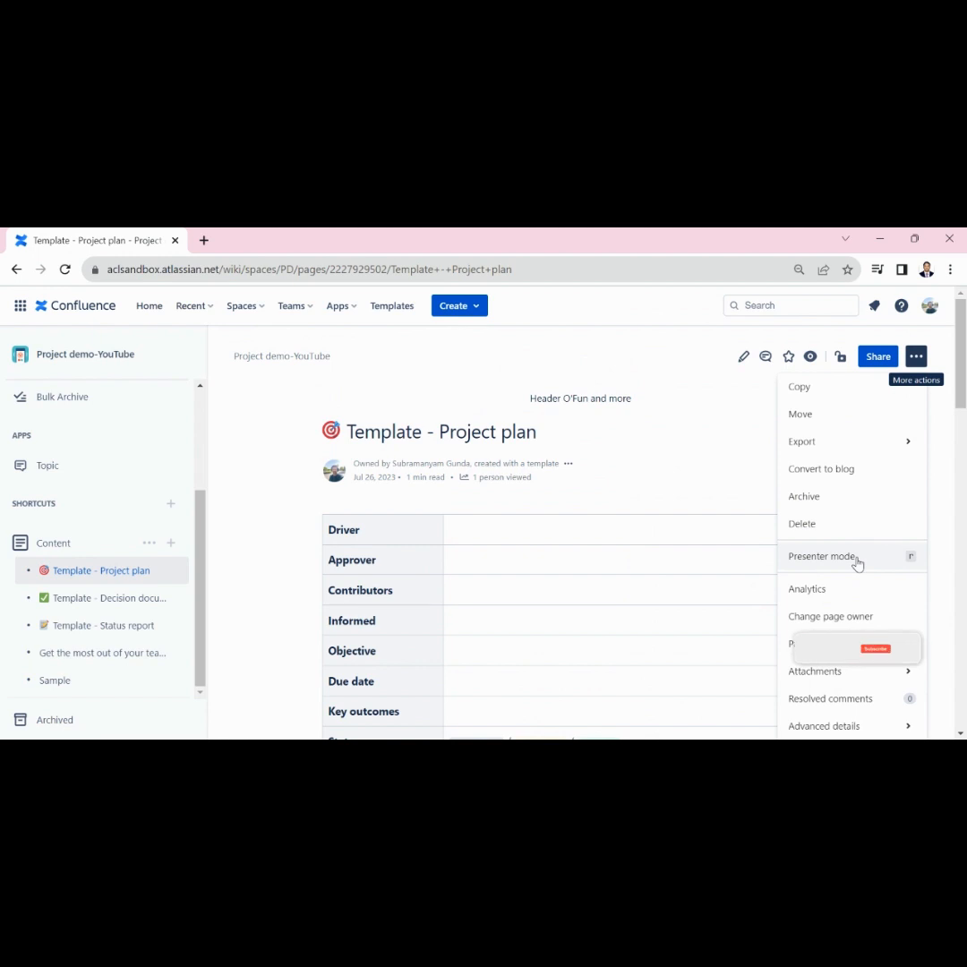
{"action": "scroll", "coordinate": [856, 564], "scroll_direction": "down", "scroll_amount": 1}
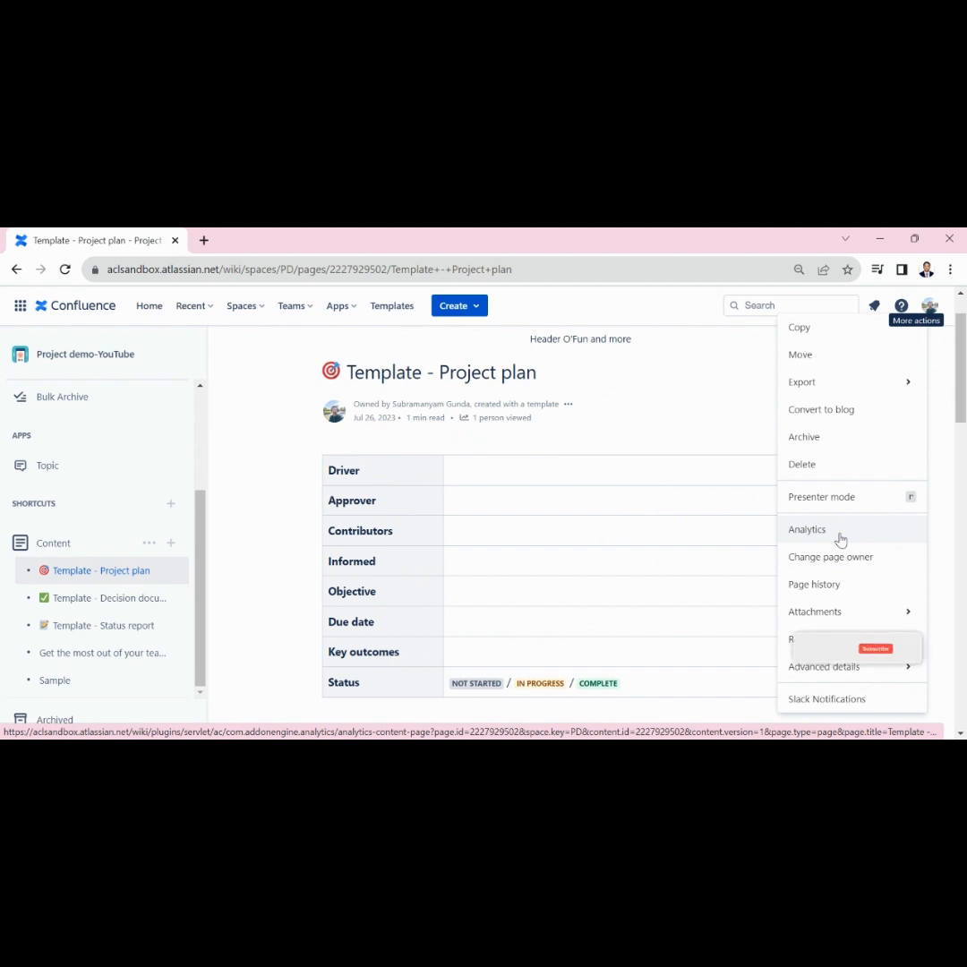
{"action": "mouse_move", "coordinate": [826, 618]}
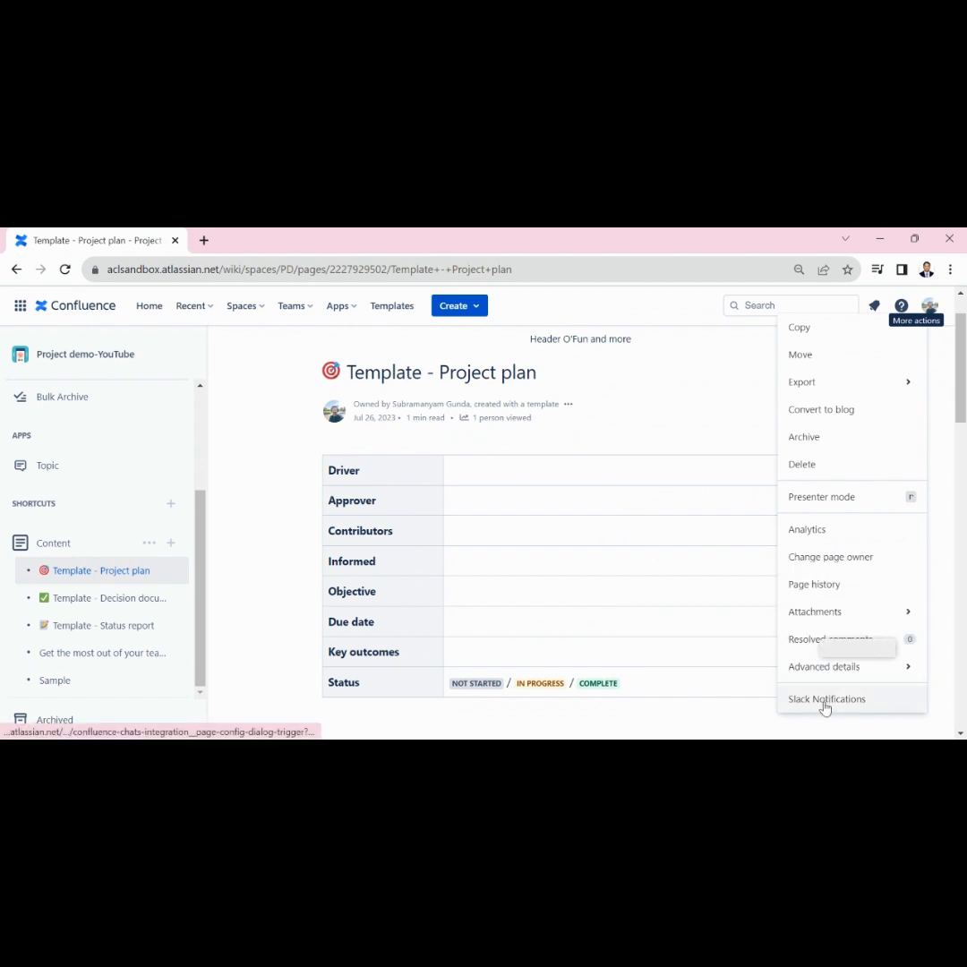
{"action": "left_click", "coordinate": [263, 503]}
{"action": "scroll", "coordinate": [264, 503], "scroll_direction": "down", "scroll_amount": 2}
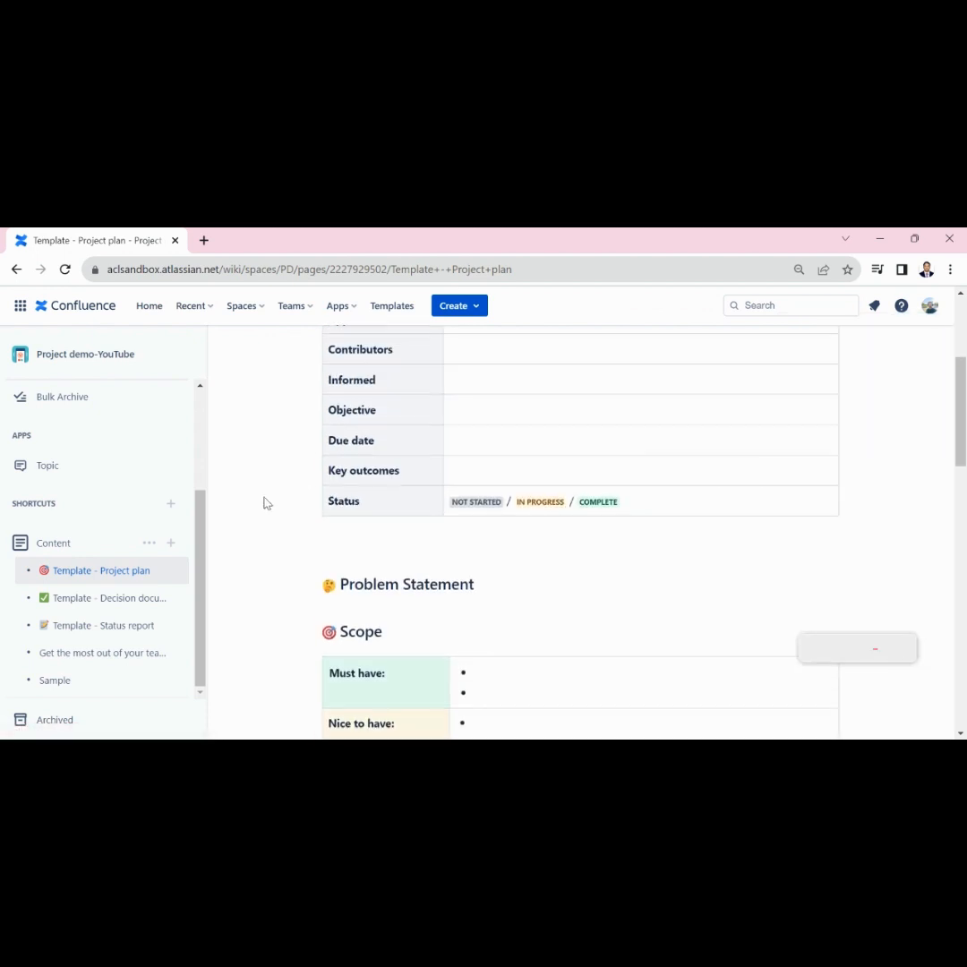
{"action": "scroll", "coordinate": [263, 503], "scroll_direction": "up", "scroll_amount": 2}
{"action": "scroll", "coordinate": [555, 469], "scroll_direction": "up", "scroll_amount": 1}
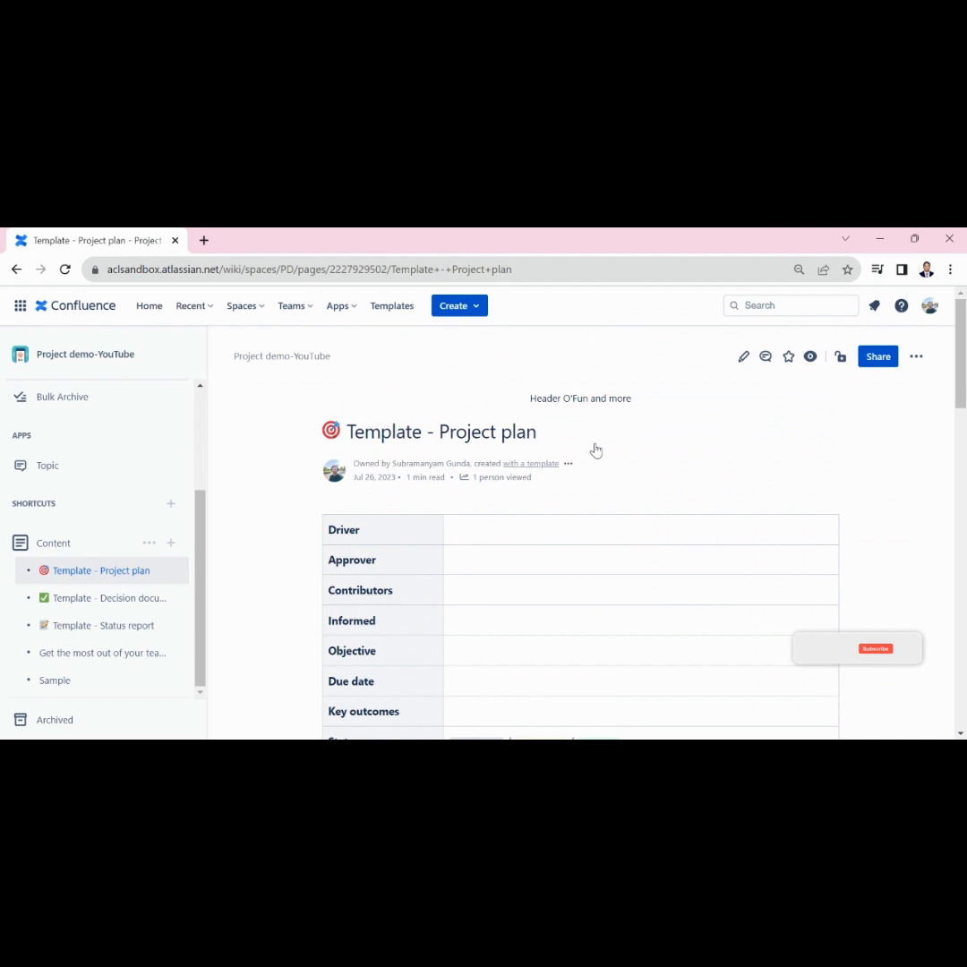
Open the Template - Project plan page for editing and give it a custom orange page status named For review.
{"action": "left_click", "coordinate": [744, 358]}
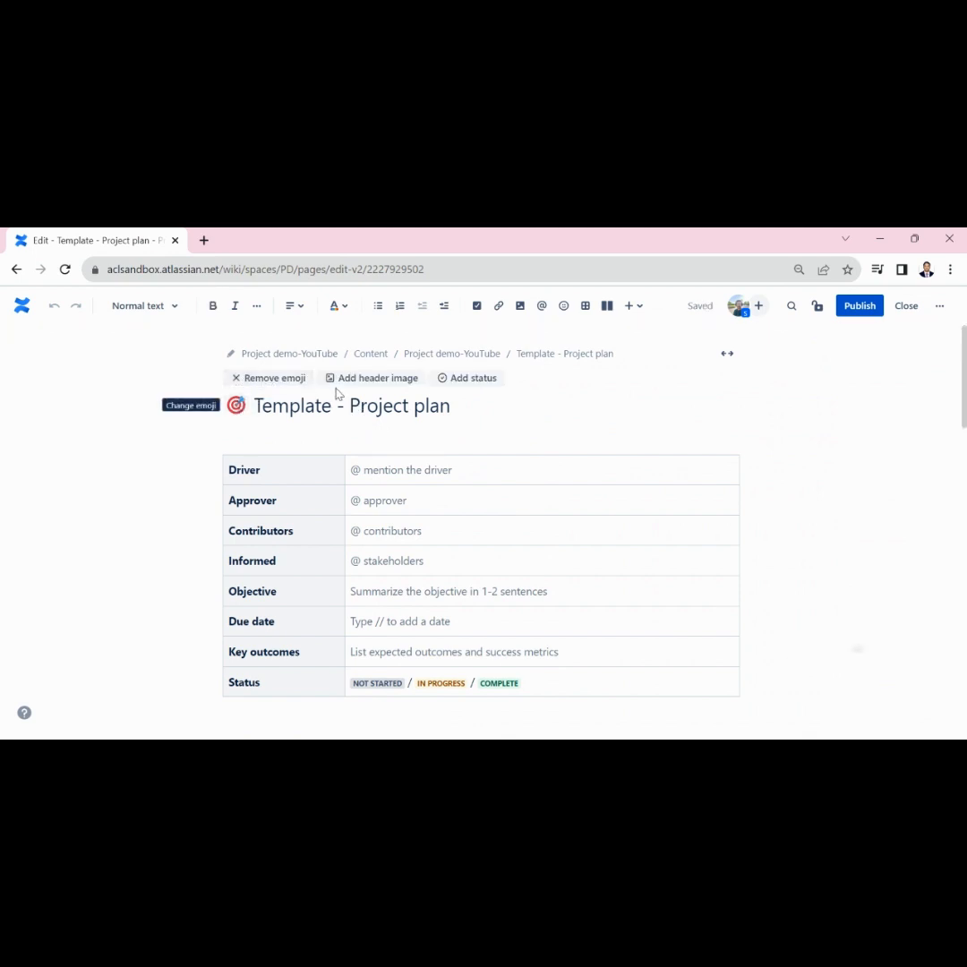
{"action": "left_click", "coordinate": [491, 379]}
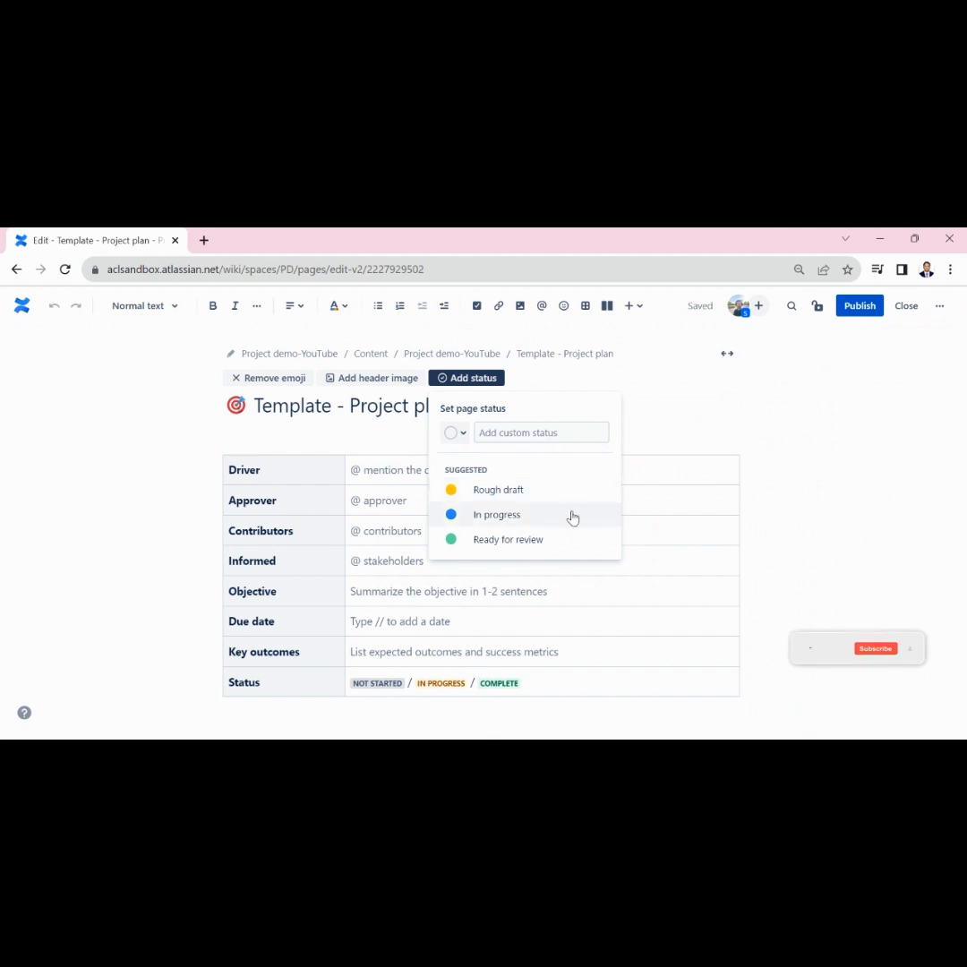
{"action": "left_click", "coordinate": [456, 433]}
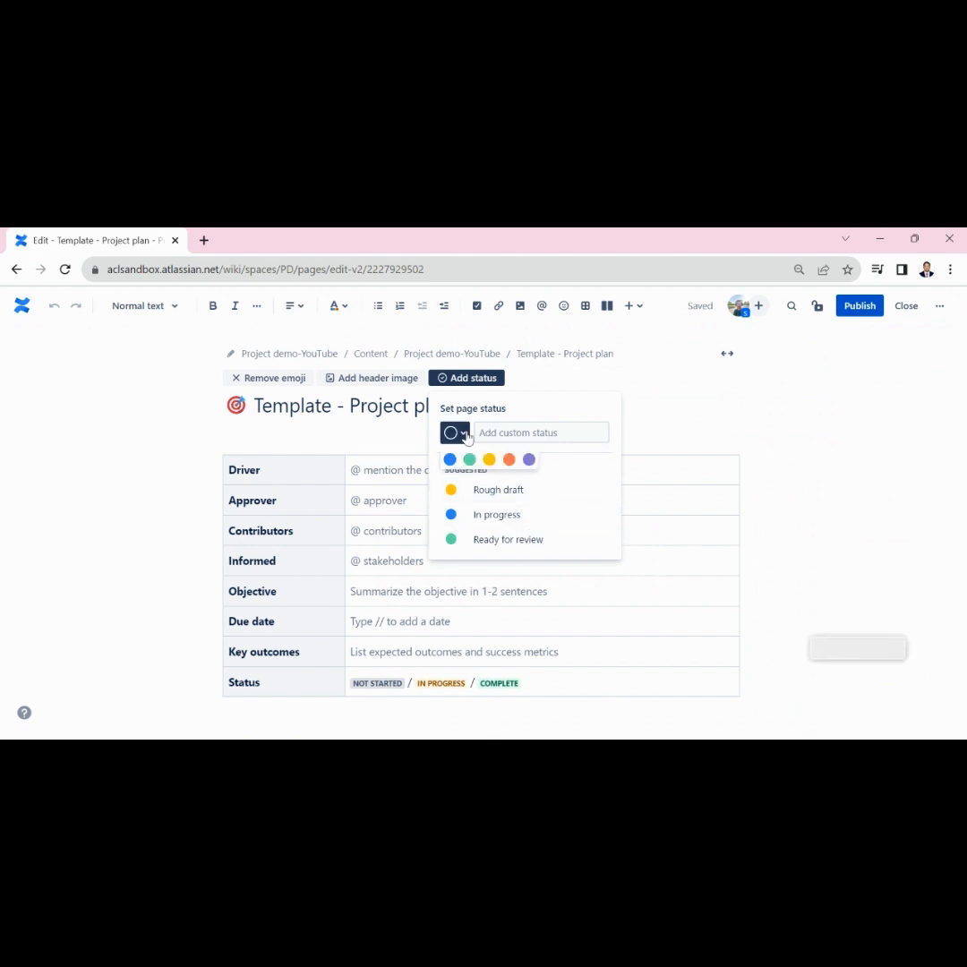
{"action": "left_click", "coordinate": [509, 459]}
{"action": "left_click", "coordinate": [504, 434]}
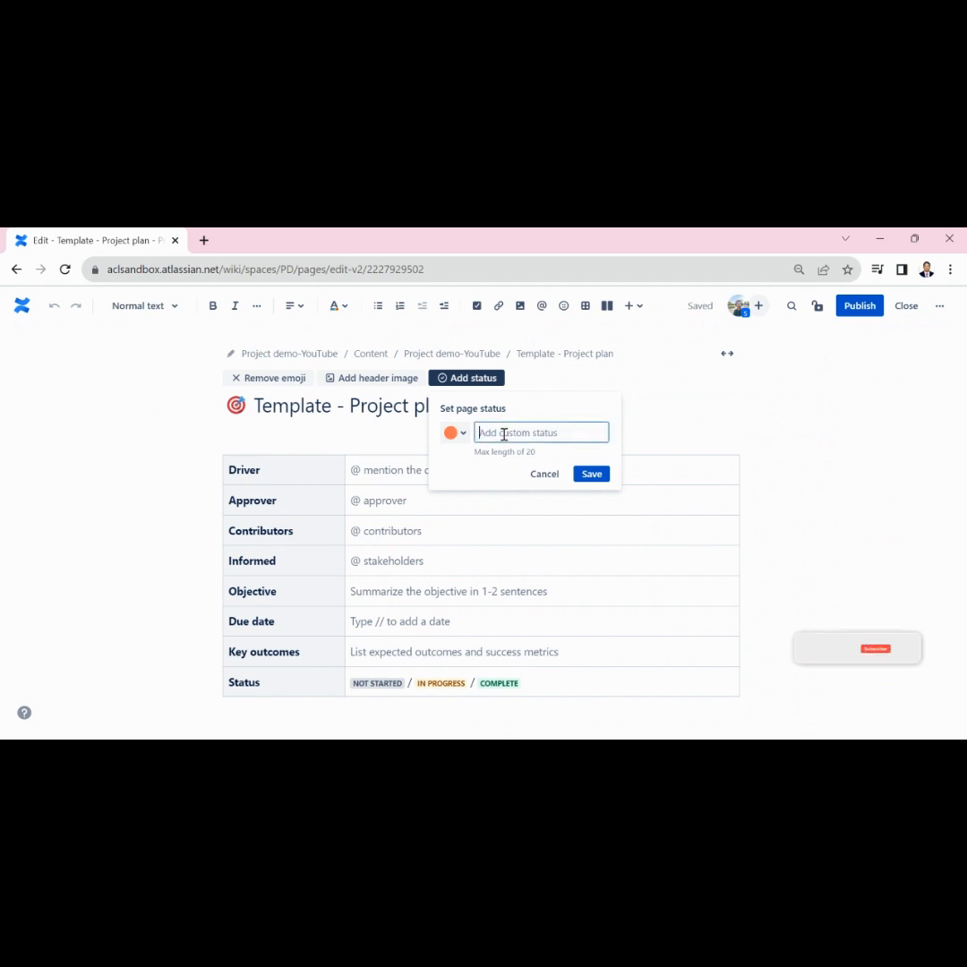
{"action": "type", "text": "For revie"}
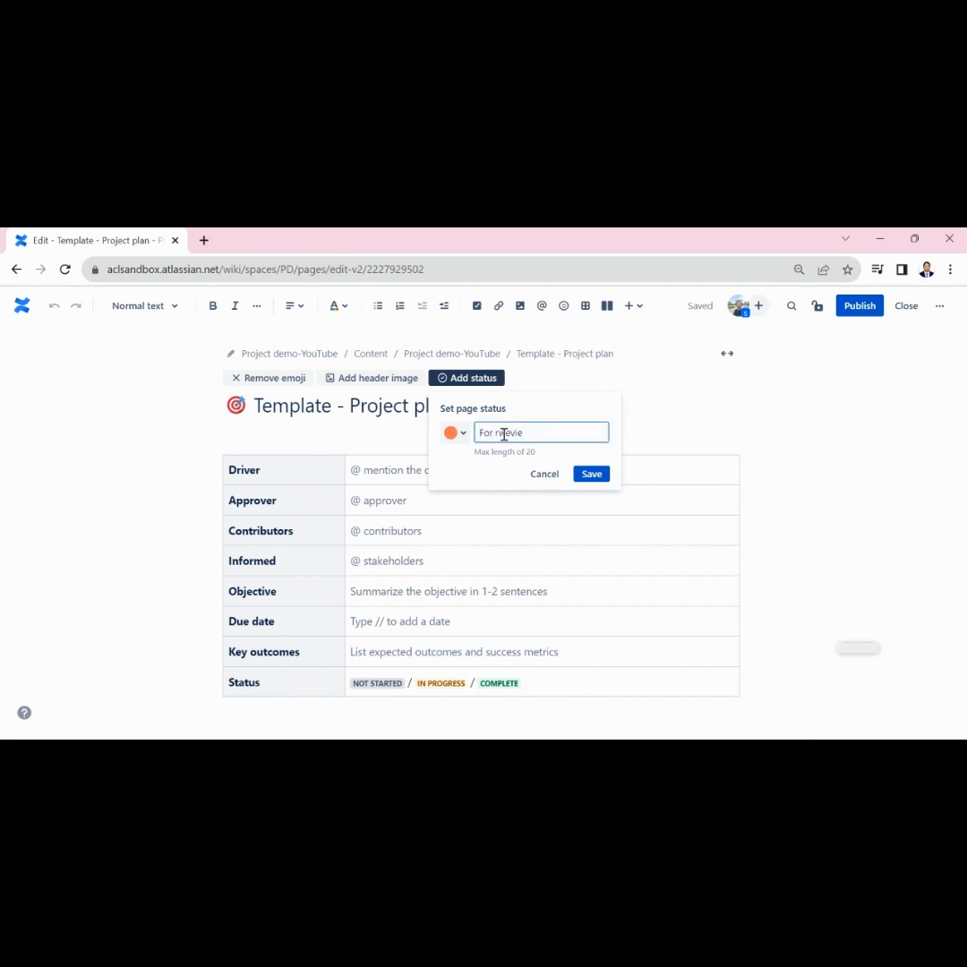
{"action": "key", "text": "BackSpace"}
{"action": "key", "text": "BackSpace"}
{"action": "key", "text": "BackSpace"}
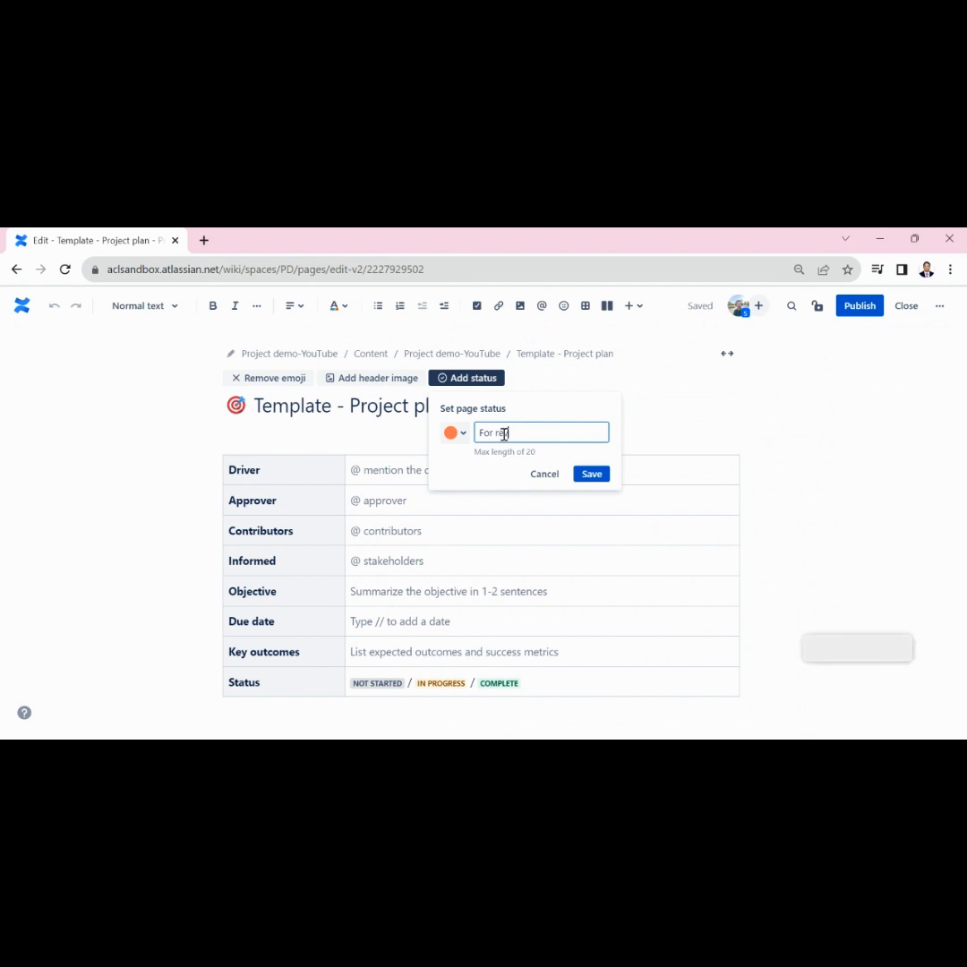
{"action": "type", "text": "view"}
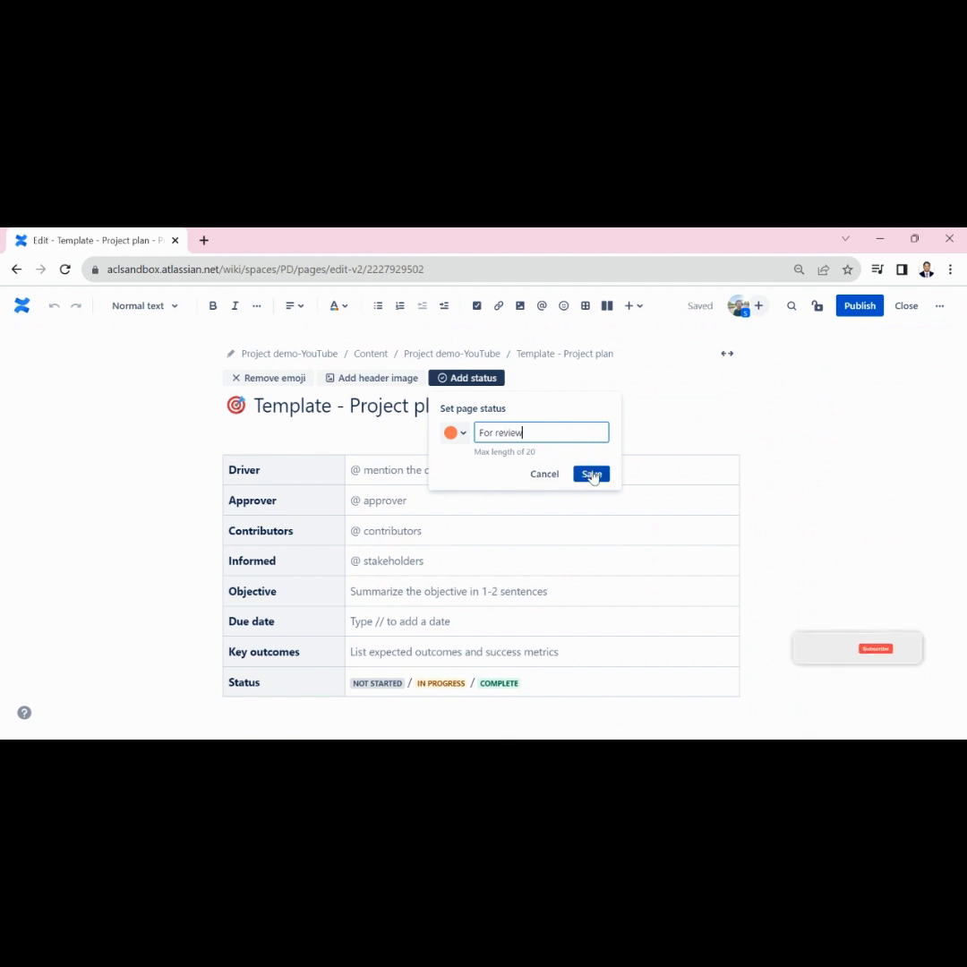
{"action": "left_click", "coordinate": [592, 474]}
{"action": "left_click", "coordinate": [700, 358]}
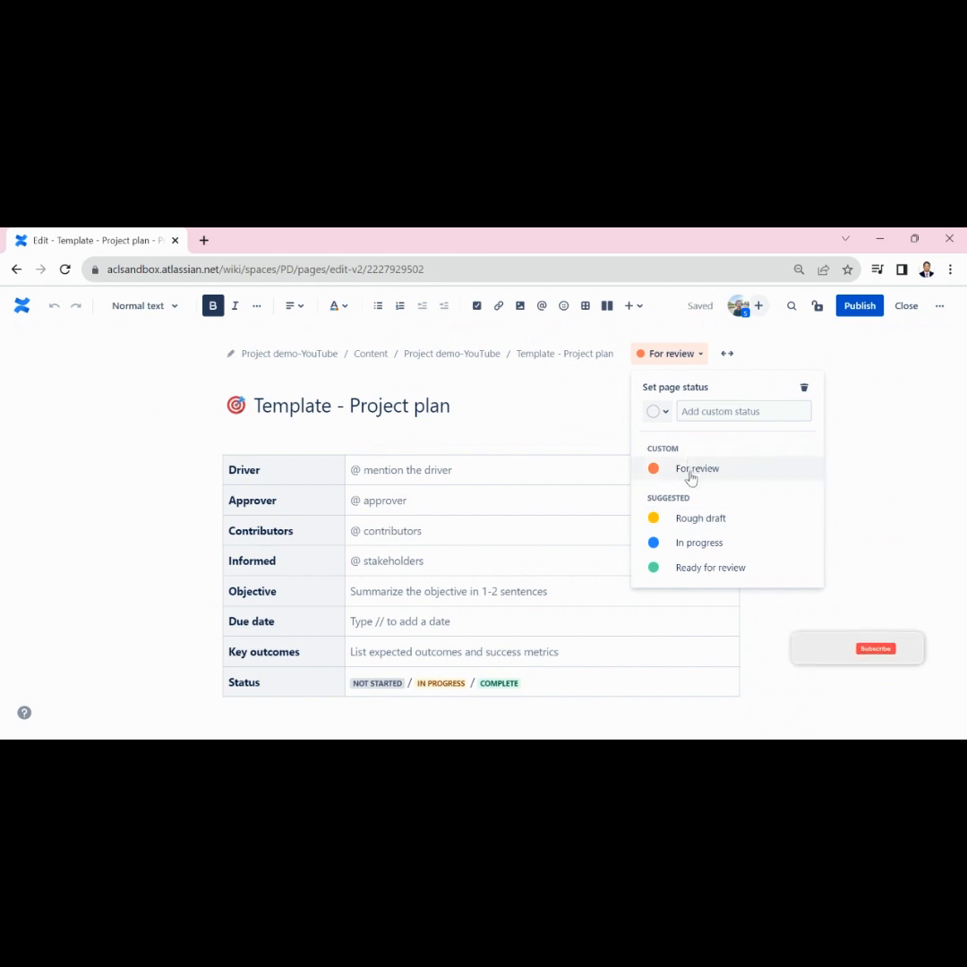
{"action": "left_click", "coordinate": [548, 427]}
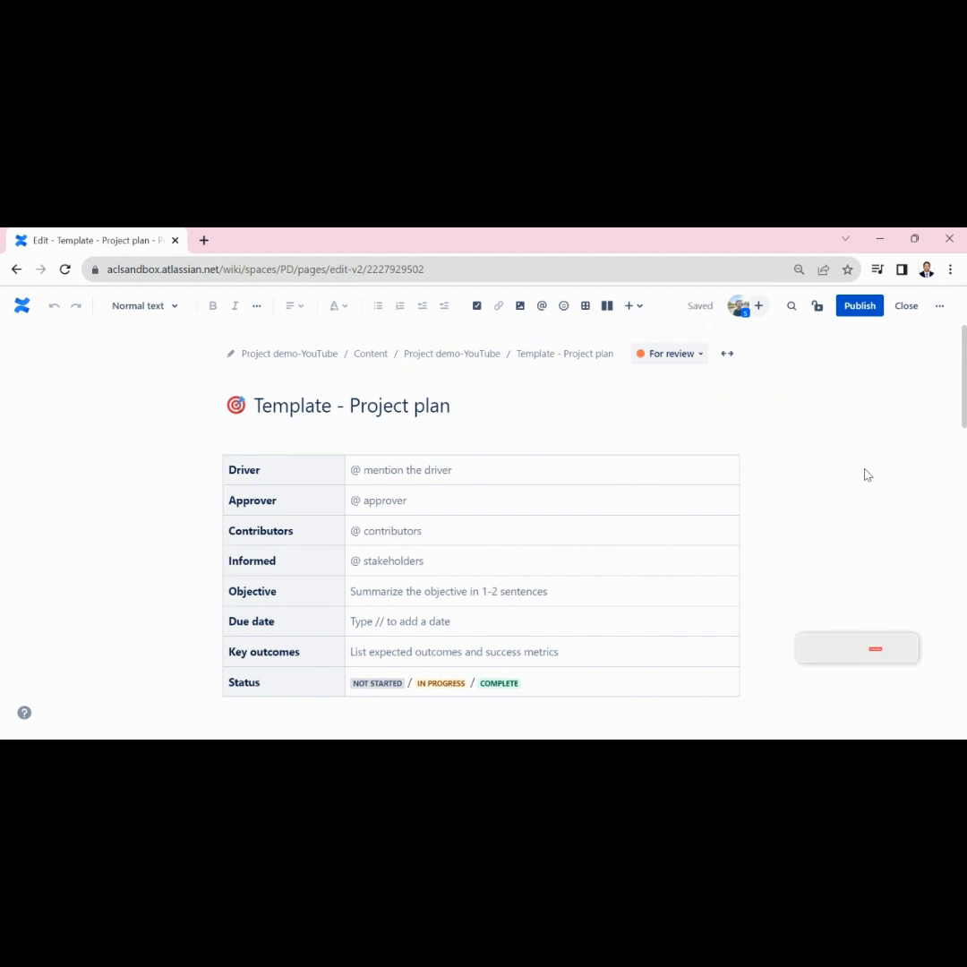
Browse the elements that can be inserted in the Driver row's value cell and insert an action item there.
{"action": "left_click", "coordinate": [670, 473]}
{"action": "scroll", "coordinate": [671, 473], "scroll_direction": "down", "scroll_amount": 1}
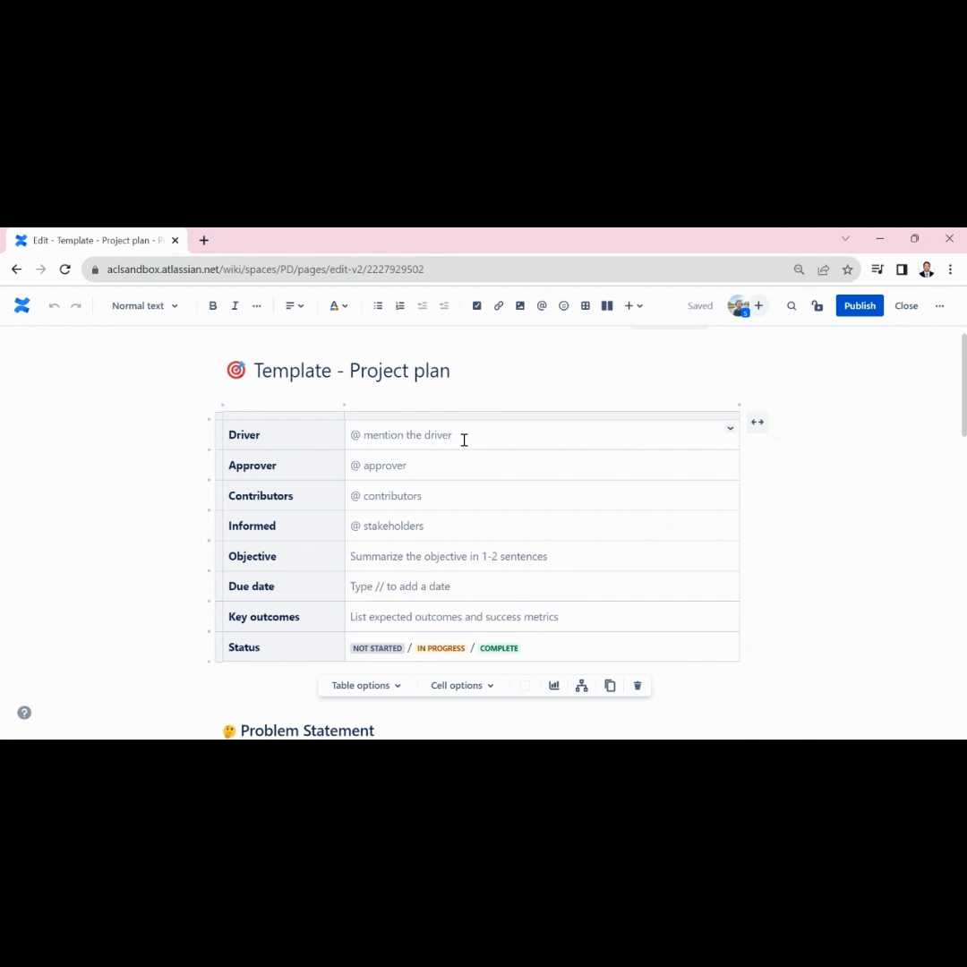
{"action": "type", "text": "/"}
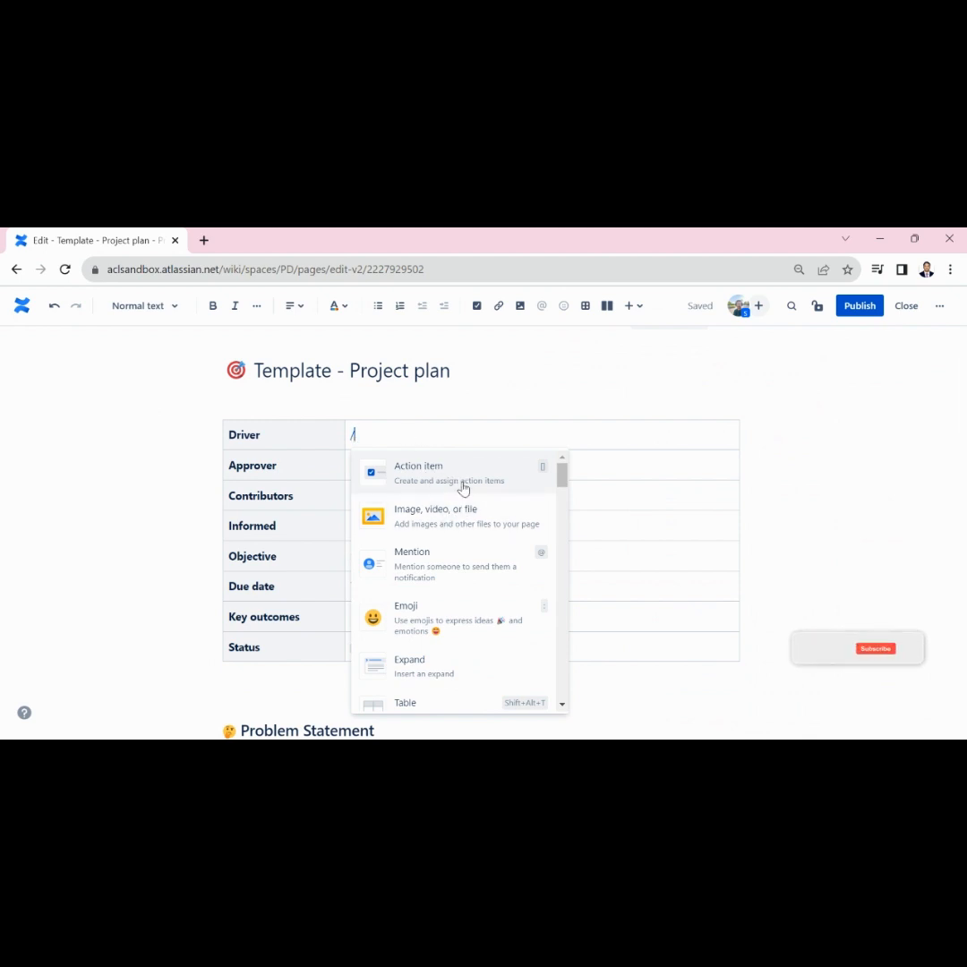
{"action": "scroll", "coordinate": [464, 558], "scroll_direction": "down", "scroll_amount": 10}
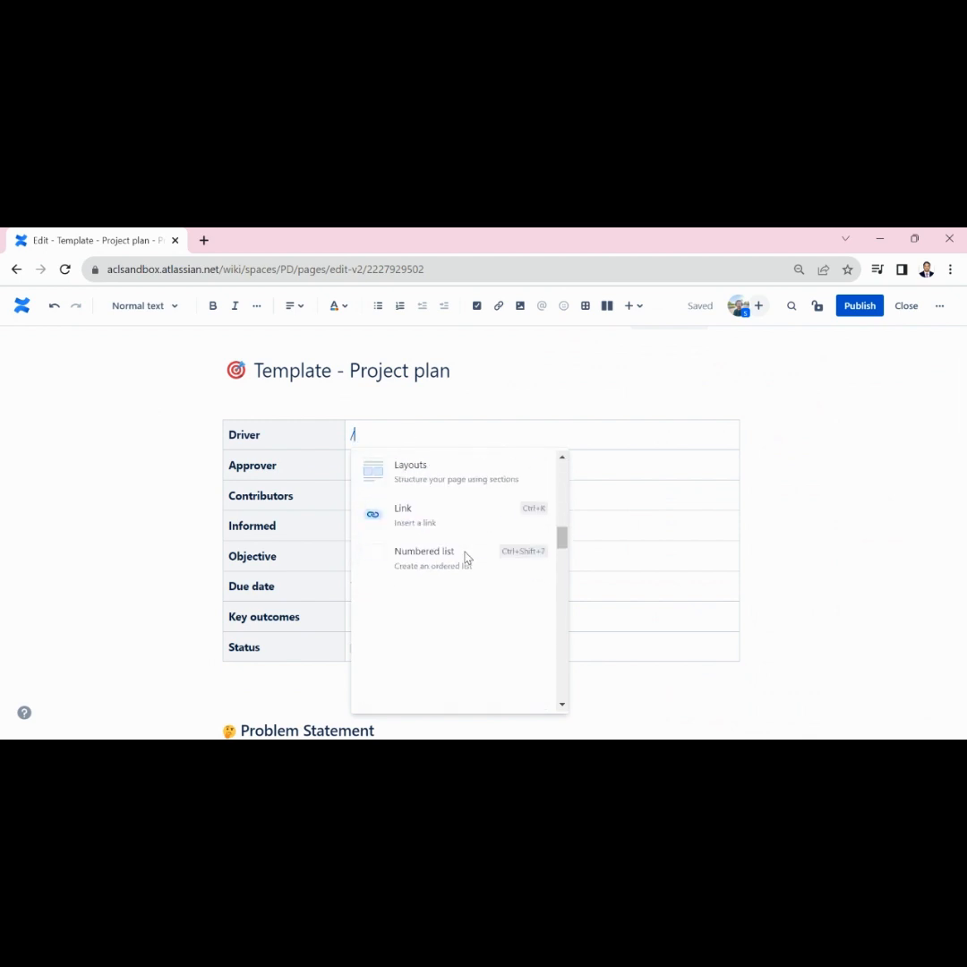
{"action": "scroll", "coordinate": [464, 558], "scroll_direction": "down", "scroll_amount": 2}
{"action": "scroll", "coordinate": [465, 557], "scroll_direction": "up", "scroll_amount": 8}
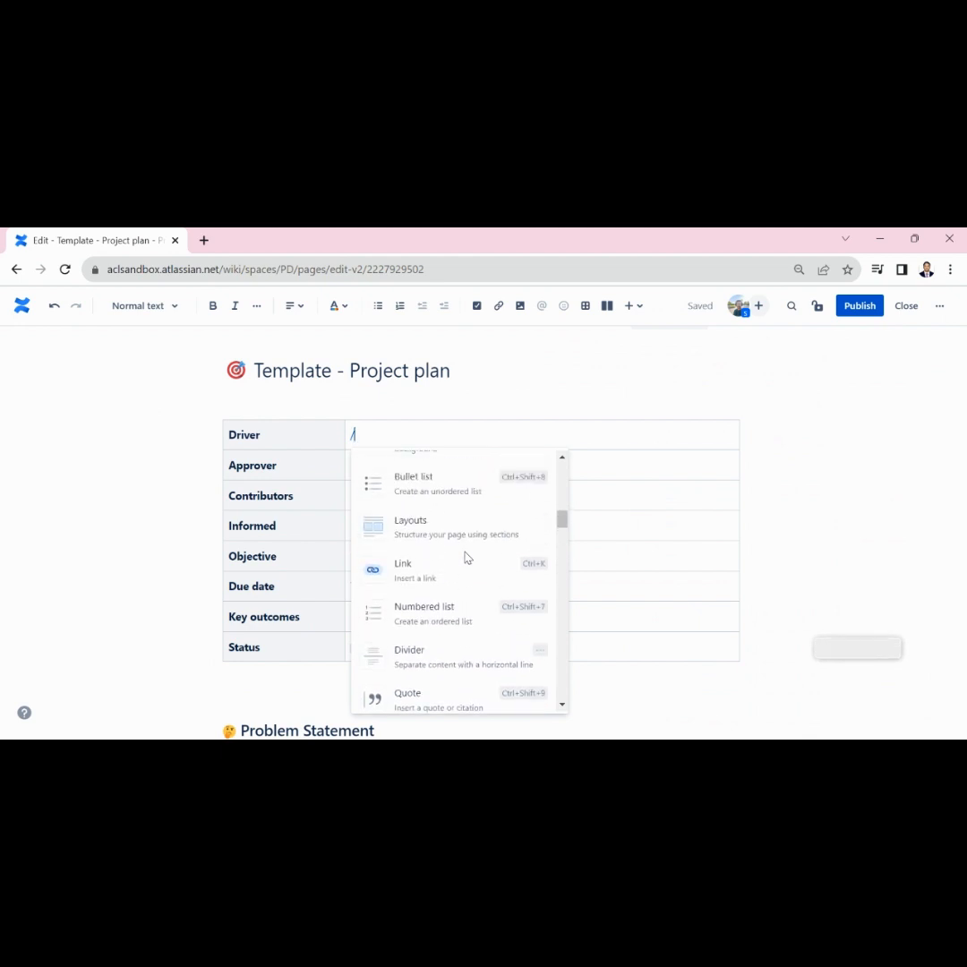
{"action": "scroll", "coordinate": [465, 557], "scroll_direction": "up", "scroll_amount": 1}
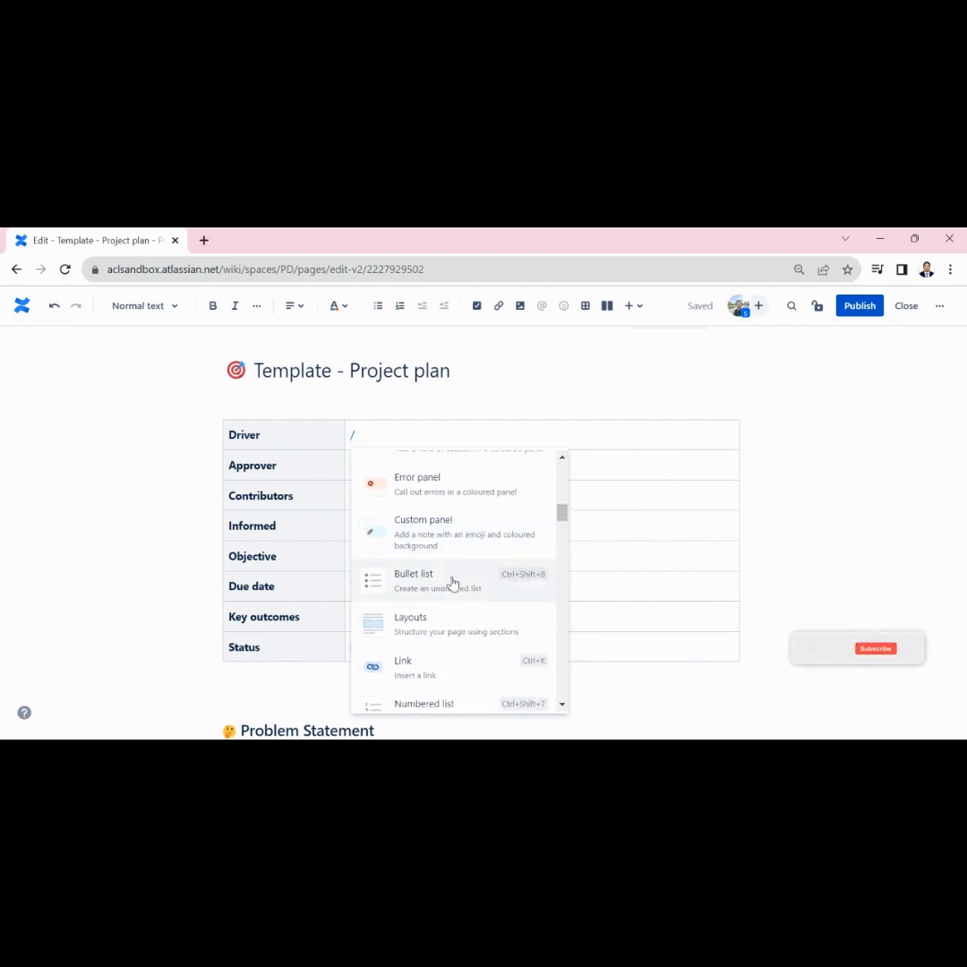
{"action": "scroll", "coordinate": [426, 528], "scroll_direction": "up", "scroll_amount": 10}
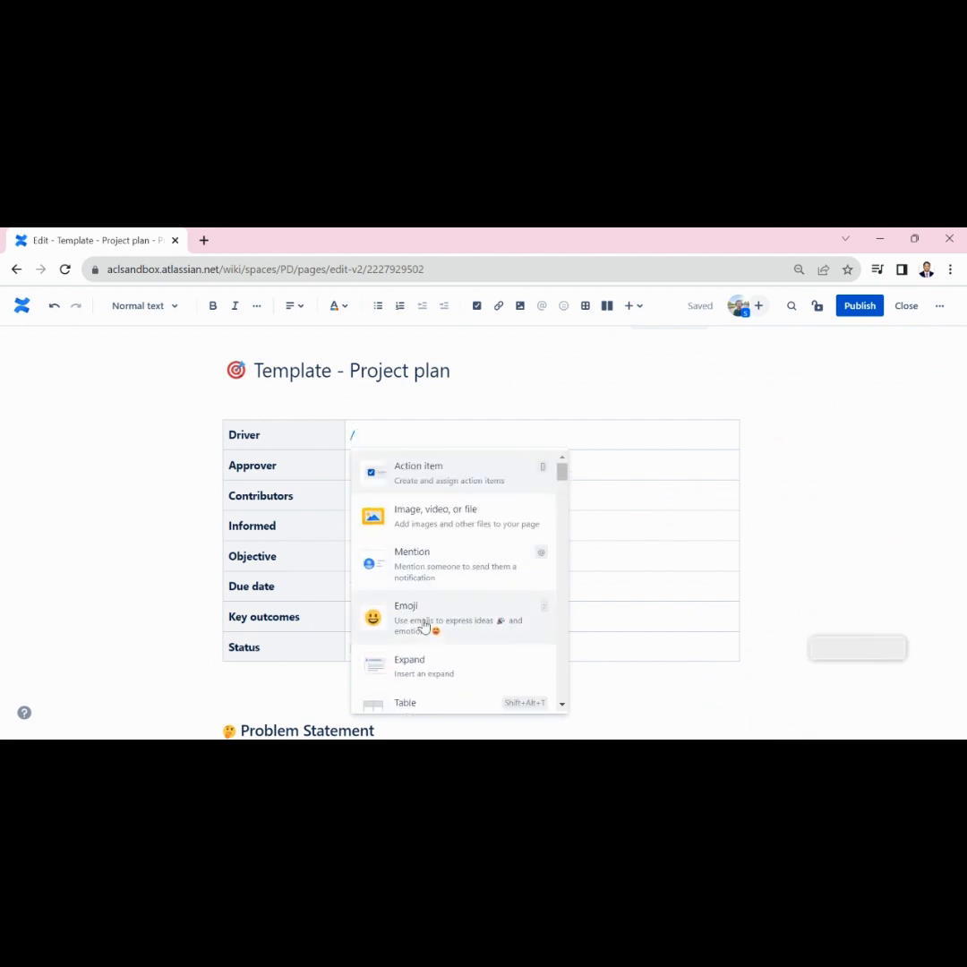
{"action": "scroll", "coordinate": [443, 587], "scroll_direction": "down", "scroll_amount": 3}
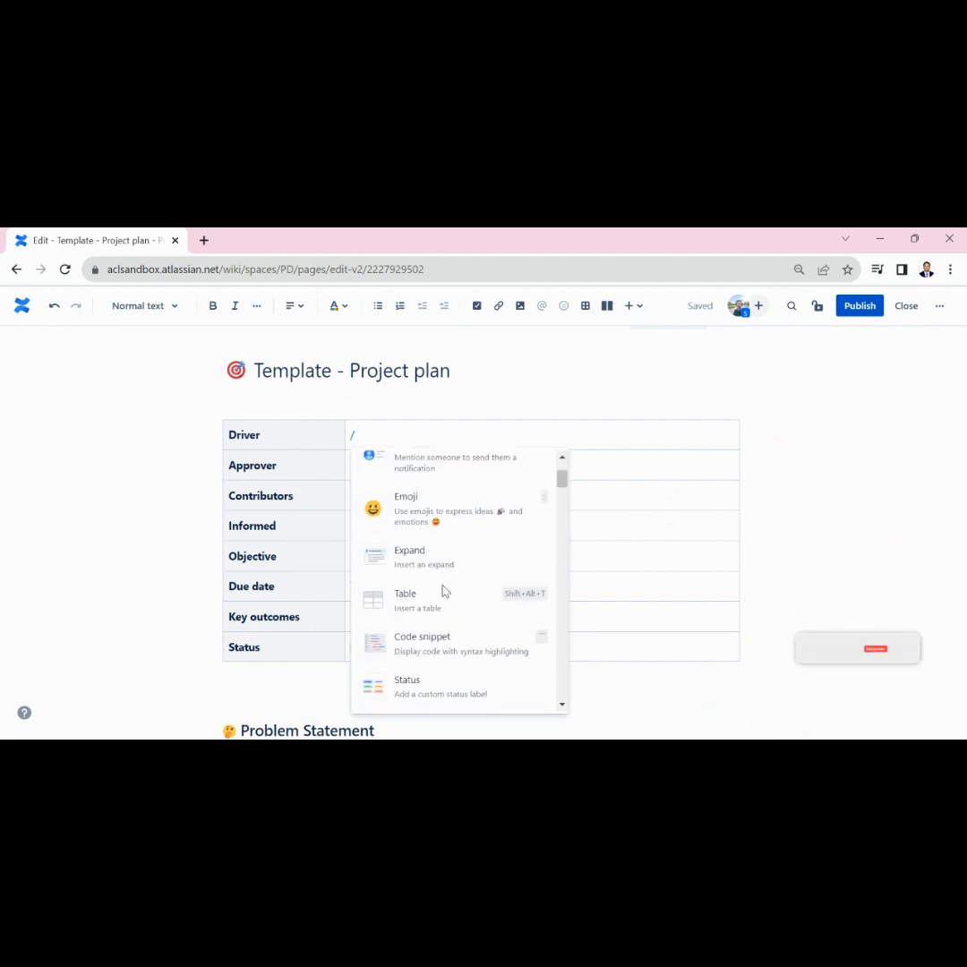
{"action": "scroll", "coordinate": [442, 587], "scroll_direction": "up", "scroll_amount": 3}
{"action": "left_click", "coordinate": [417, 474]}
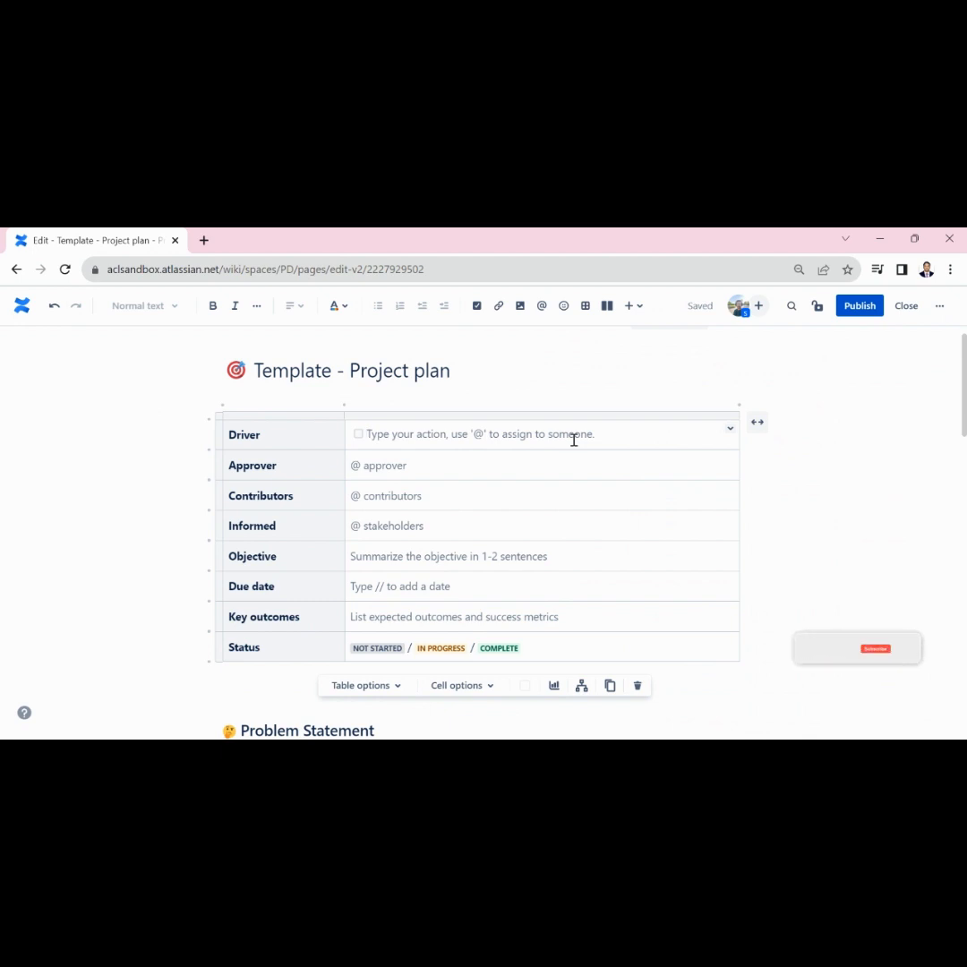
Enter "Product Owner strategy" as the text of the action item in the Driver row.
{"action": "type", "text": "Product Owne"}
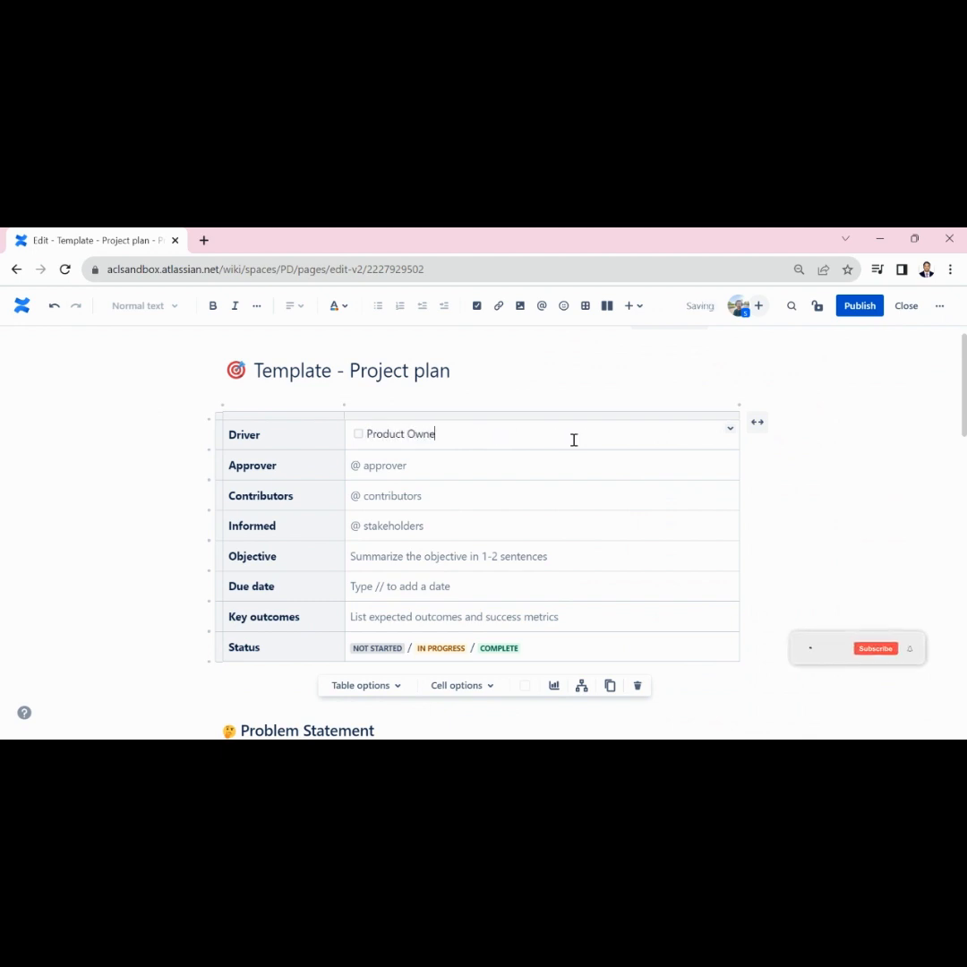
{"action": "type", "text": "r "}
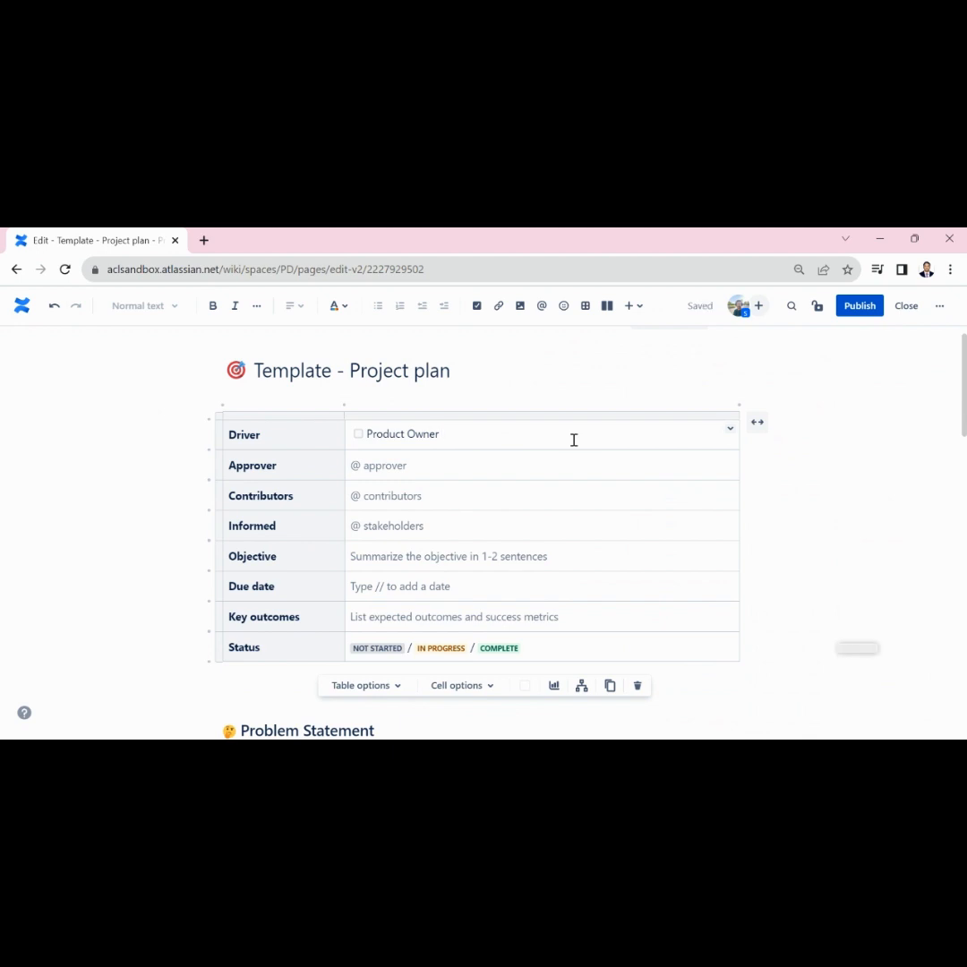
{"action": "type", "text": "strategy"}
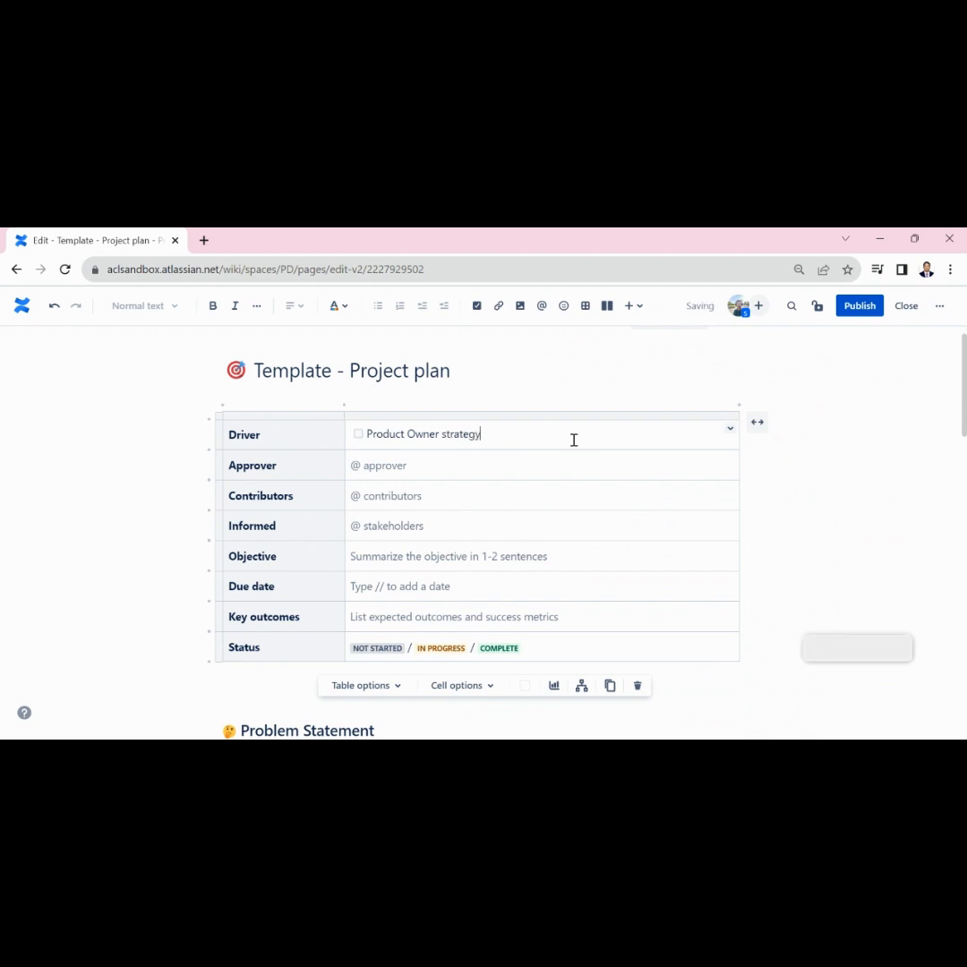
{"action": "left_click", "coordinate": [541, 461]}
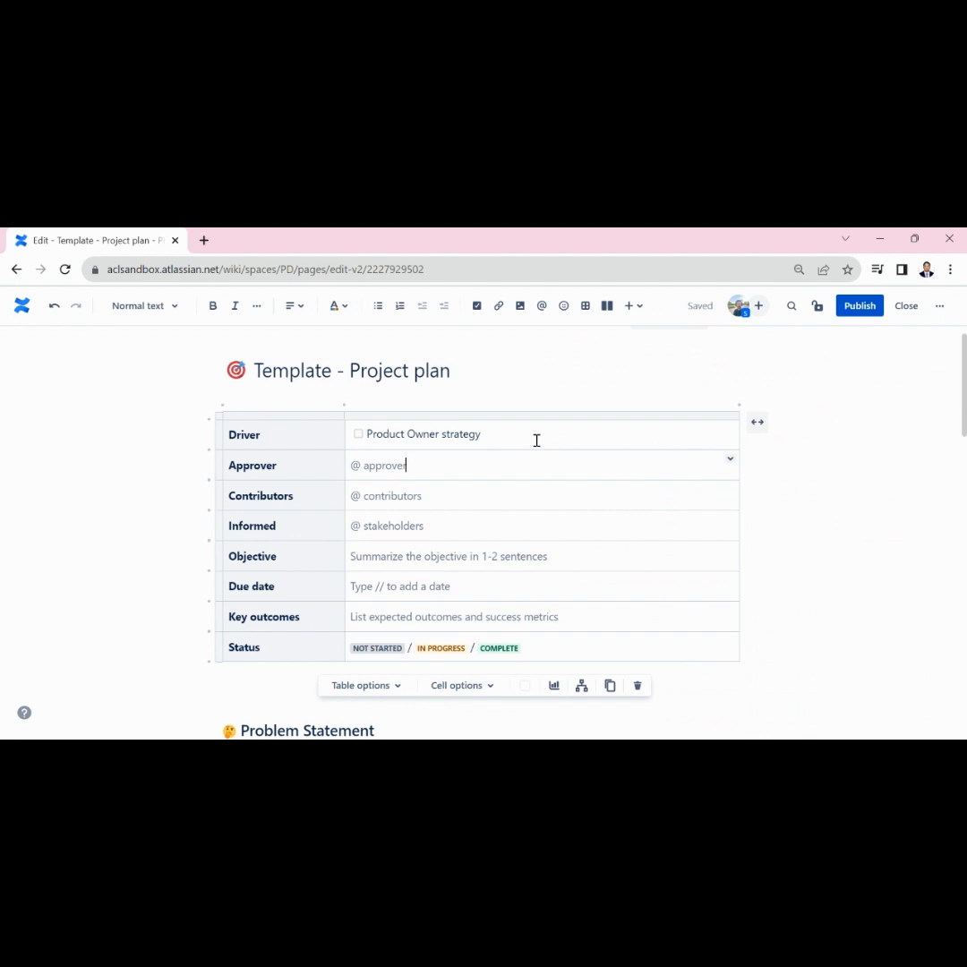
{"action": "left_click", "coordinate": [536, 440]}
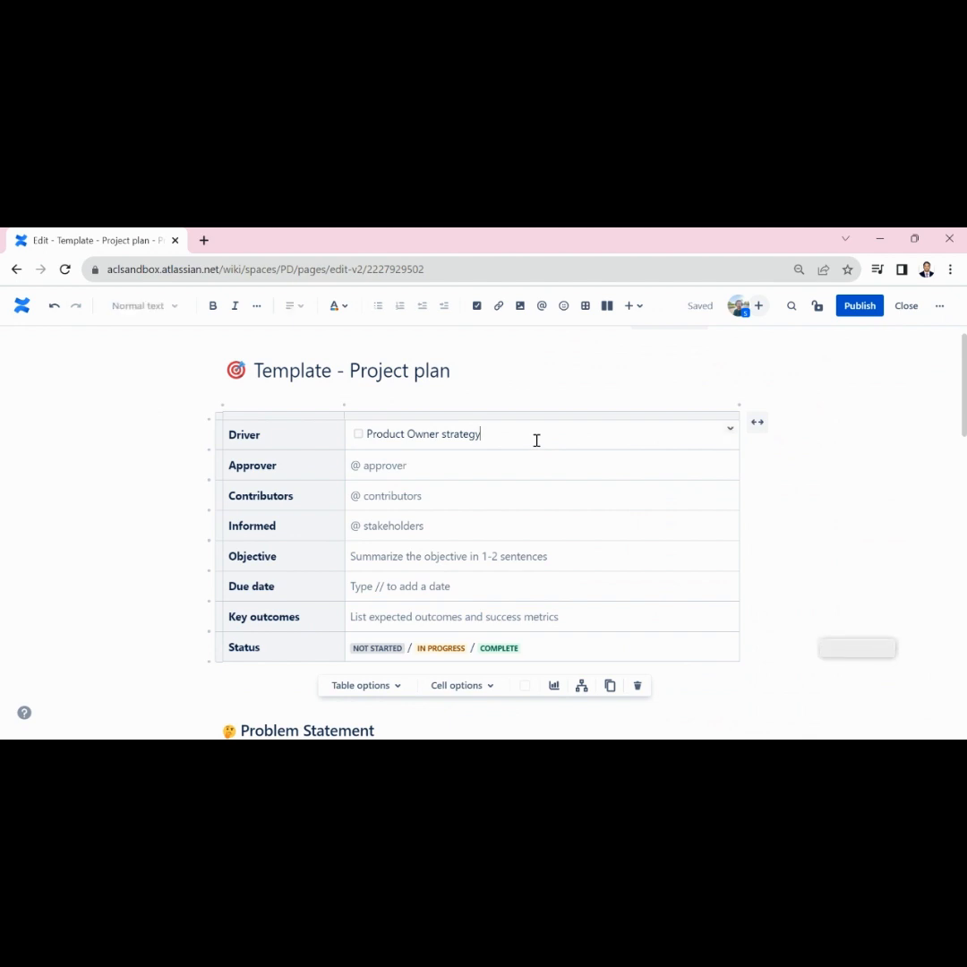
{"action": "left_click", "coordinate": [448, 470]}
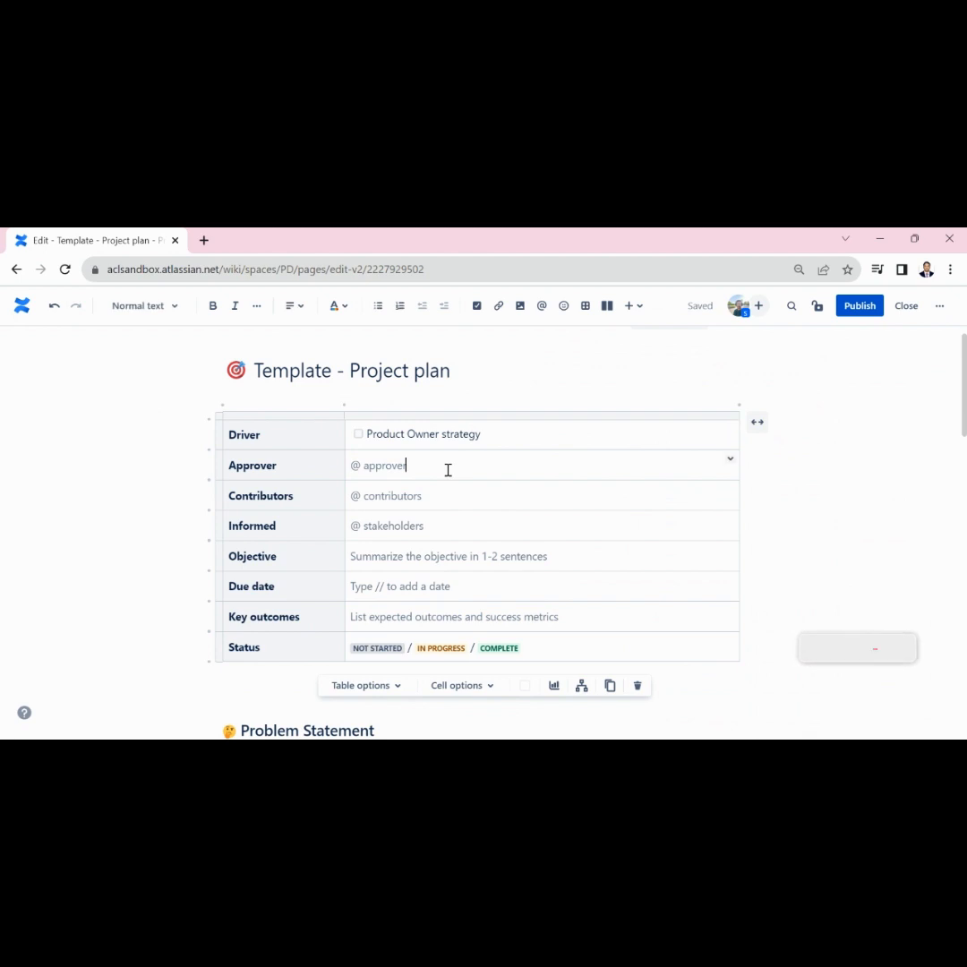
Mark the Product Owner strategy action item as done and clear the mark again.
{"action": "left_click", "coordinate": [359, 436]}
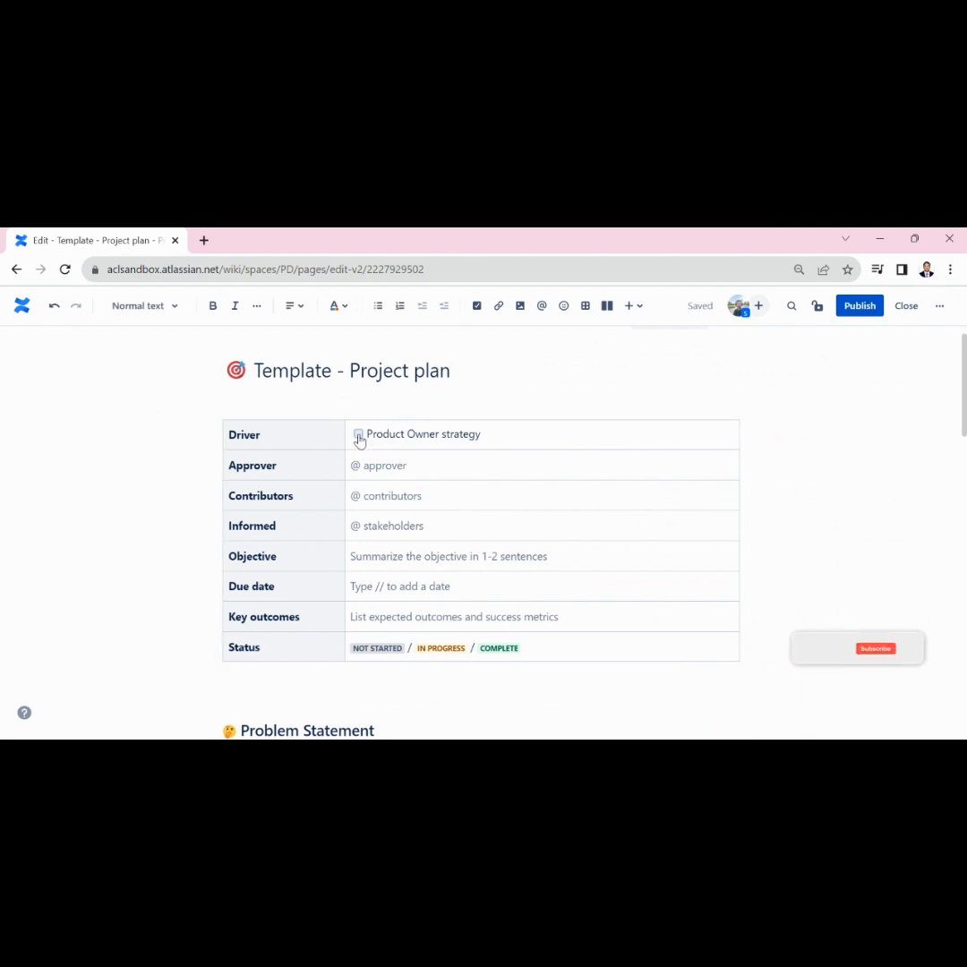
{"action": "left_click", "coordinate": [359, 438]}
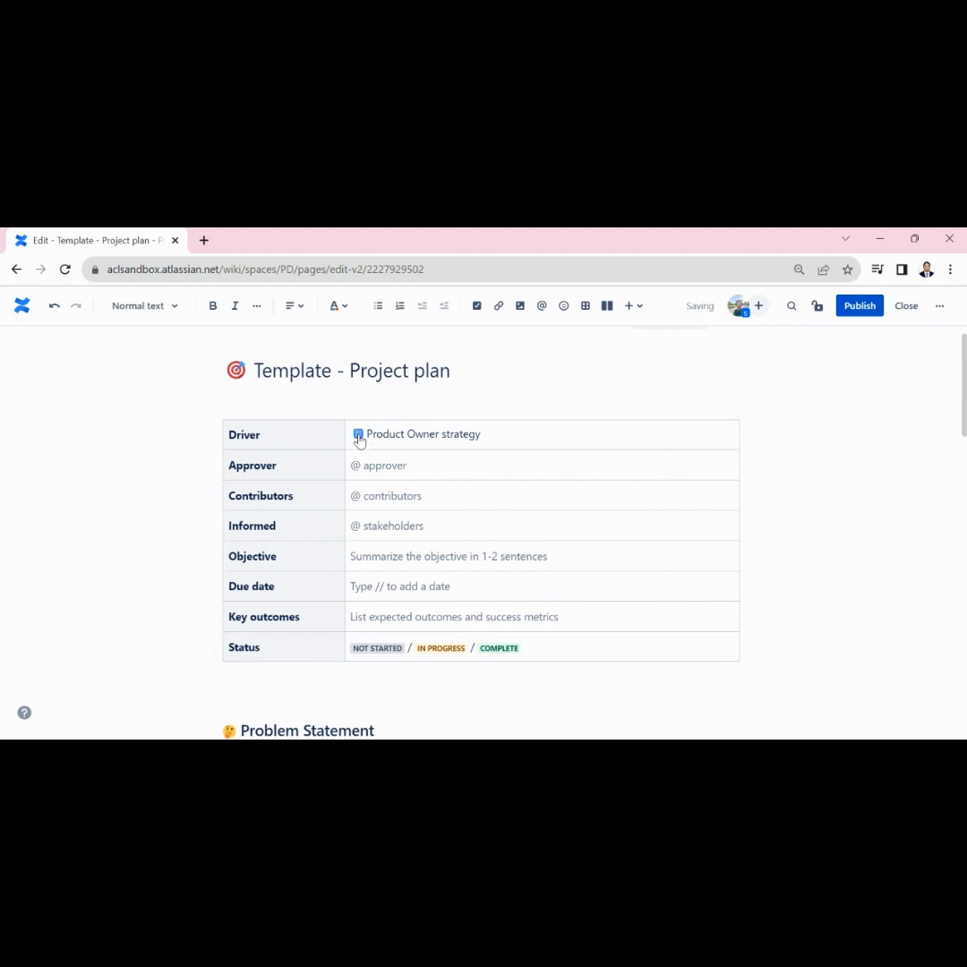
{"action": "left_click", "coordinate": [473, 468]}
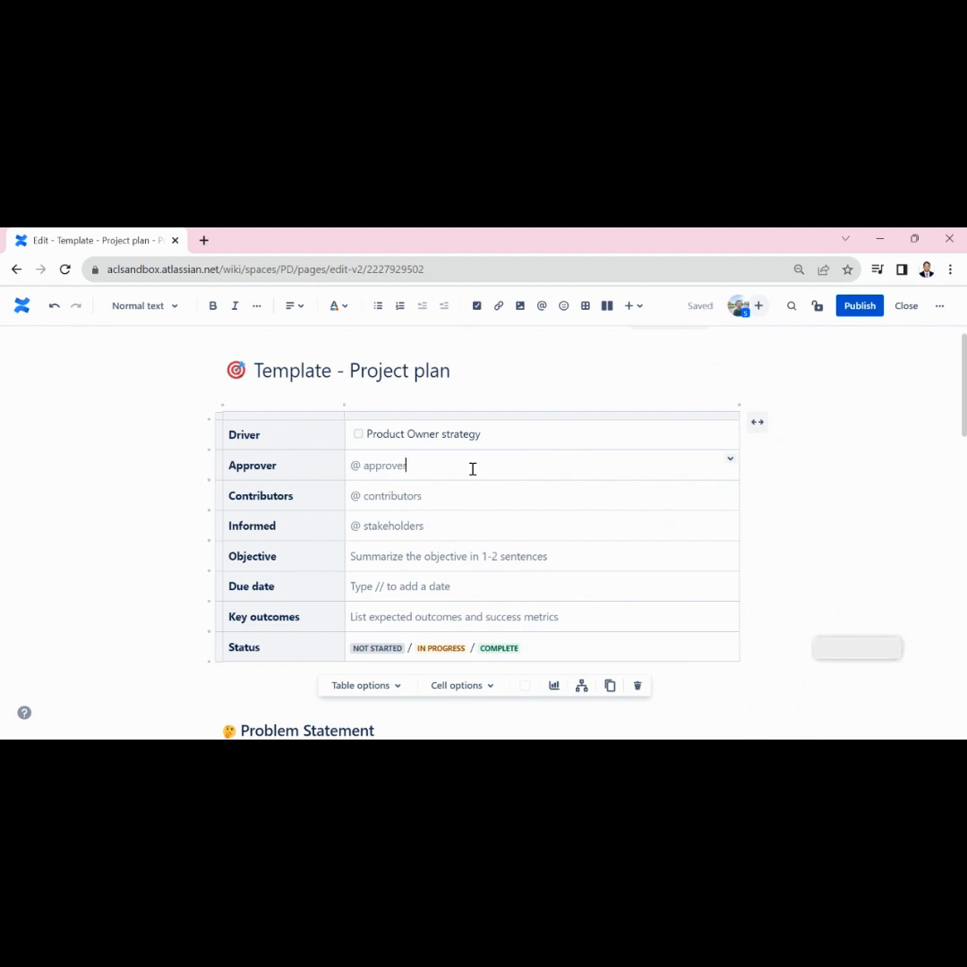
Insert two calendar dates in the Due date row, 2 Aug 2023 followed by 5 Aug 2023.
{"action": "left_click", "coordinate": [489, 582]}
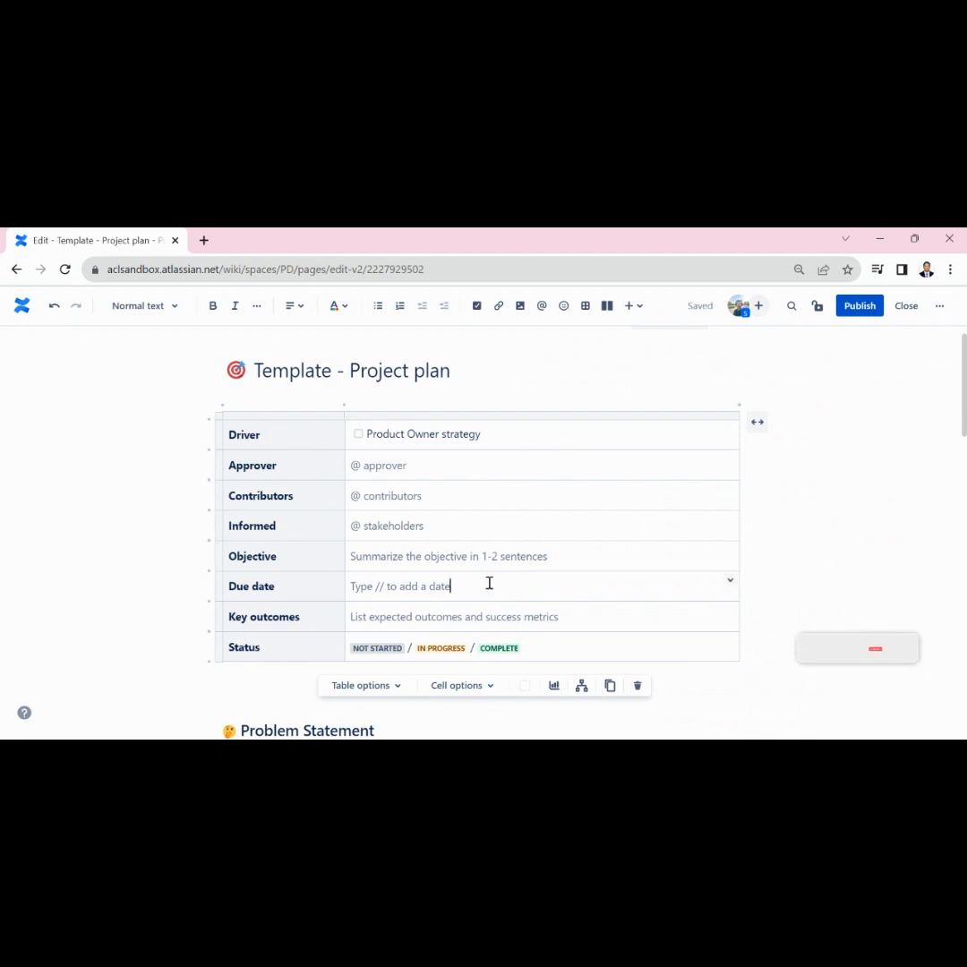
{"action": "type", "text": "//"}
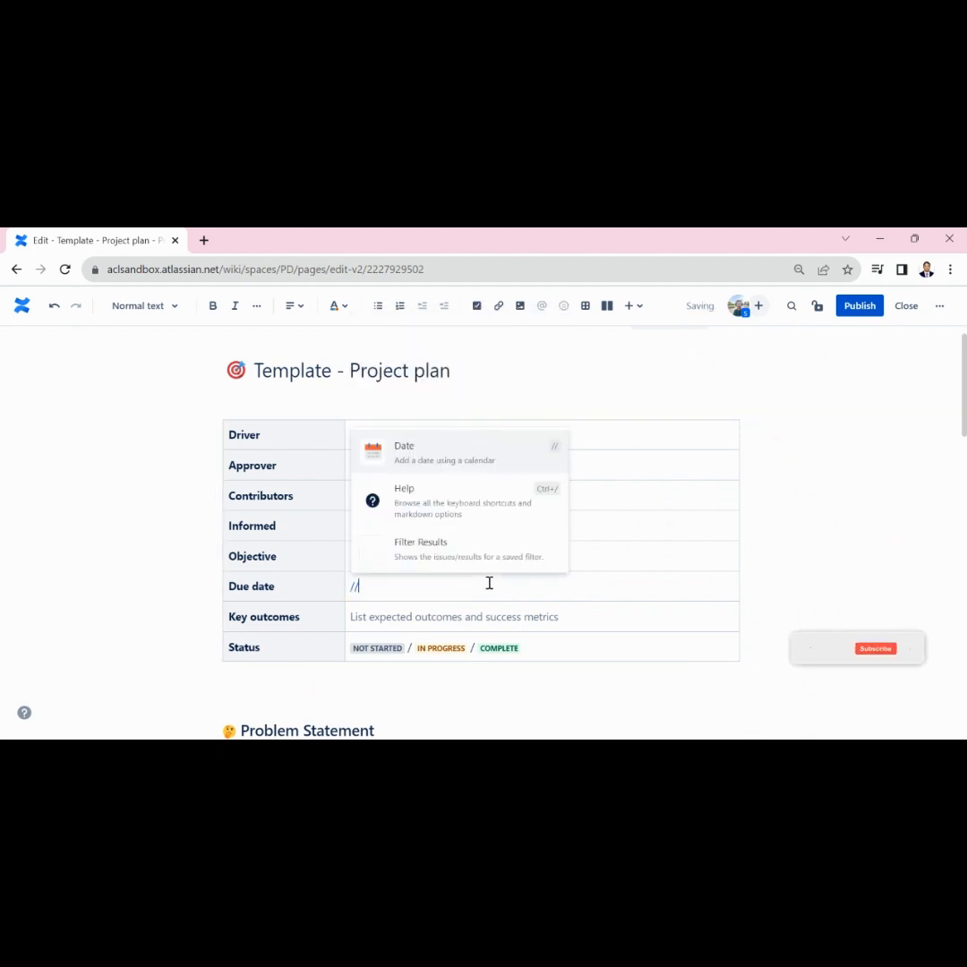
{"action": "left_click", "coordinate": [469, 466]}
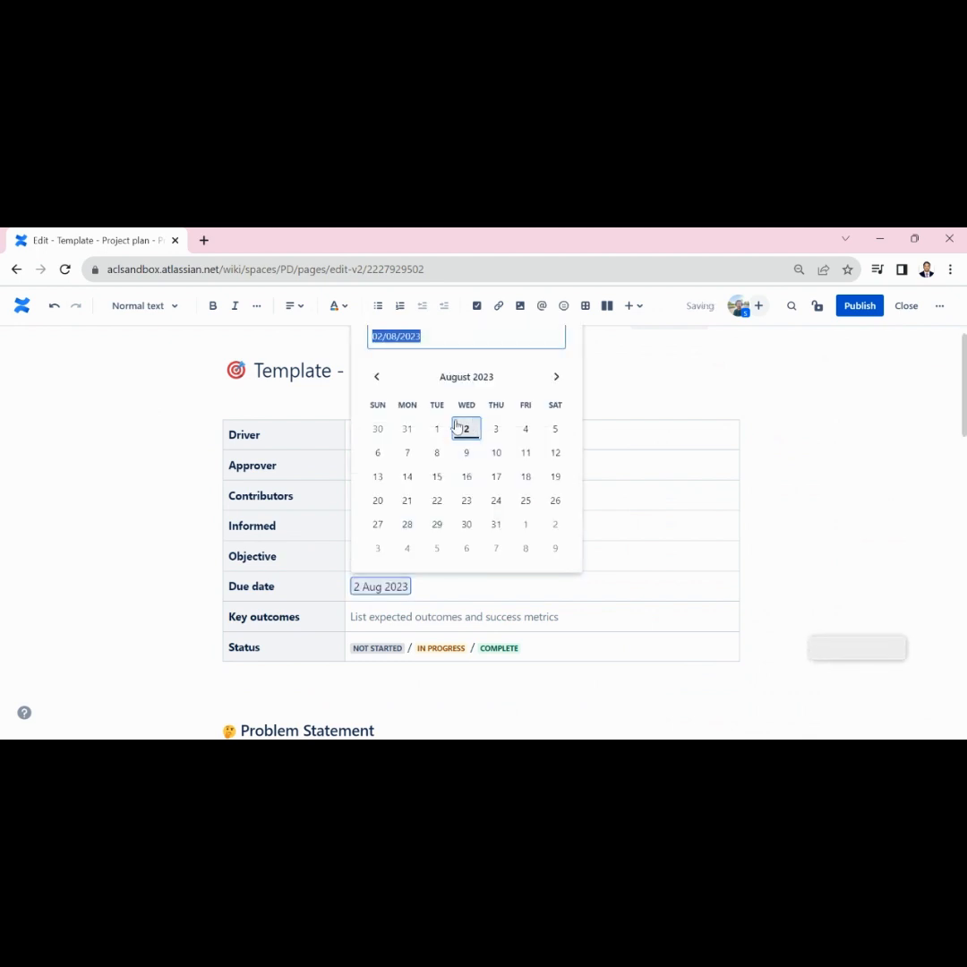
{"action": "left_click", "coordinate": [475, 433]}
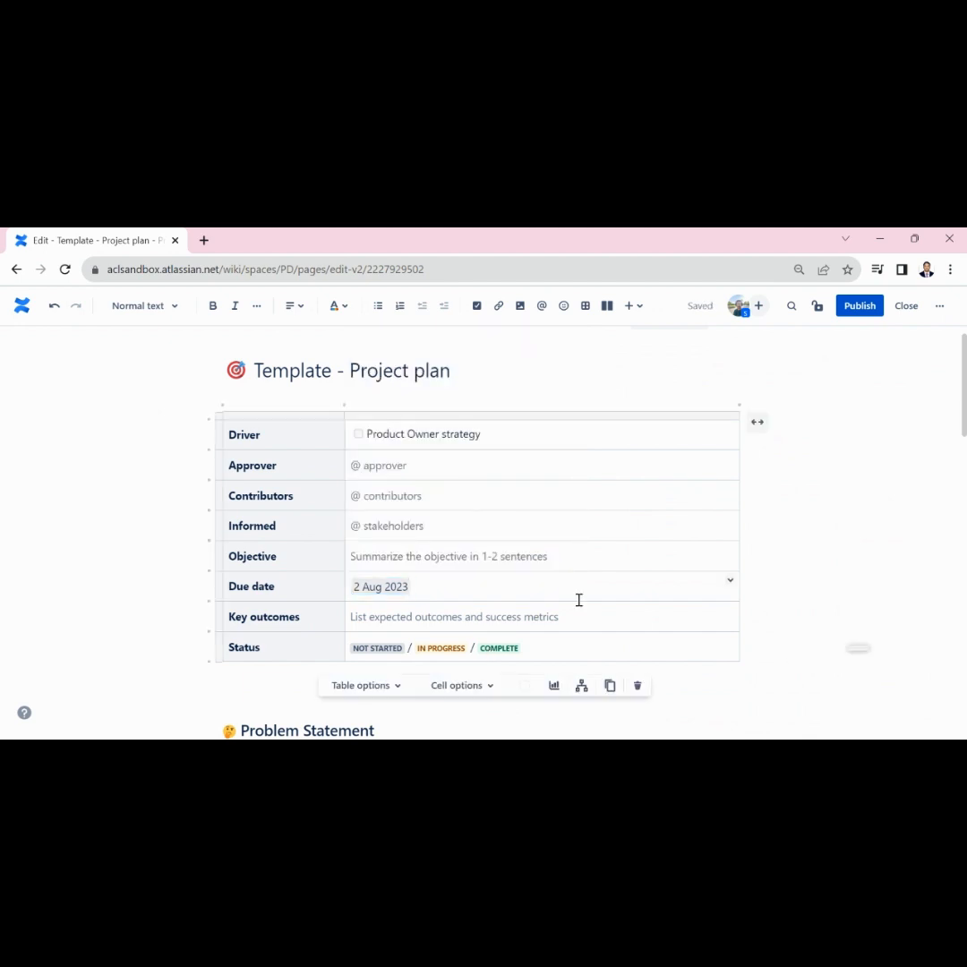
{"action": "type", "text": "//"}
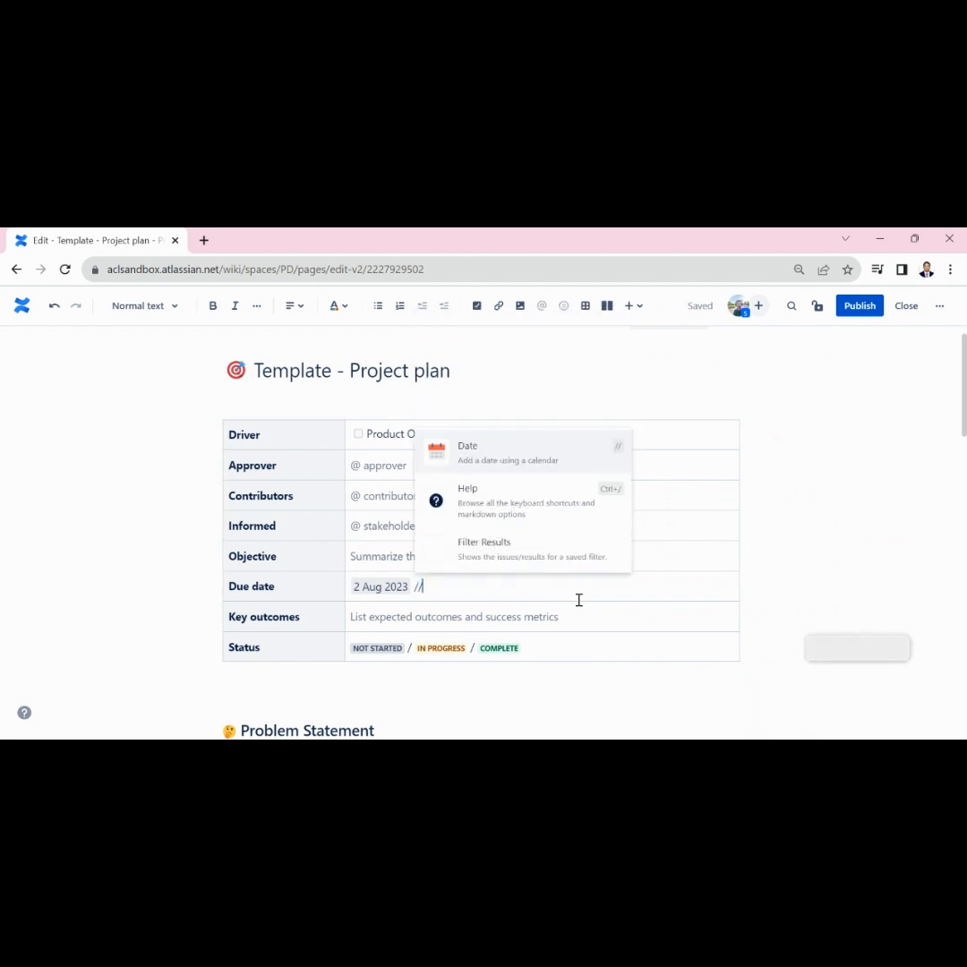
{"action": "left_click", "coordinate": [467, 450]}
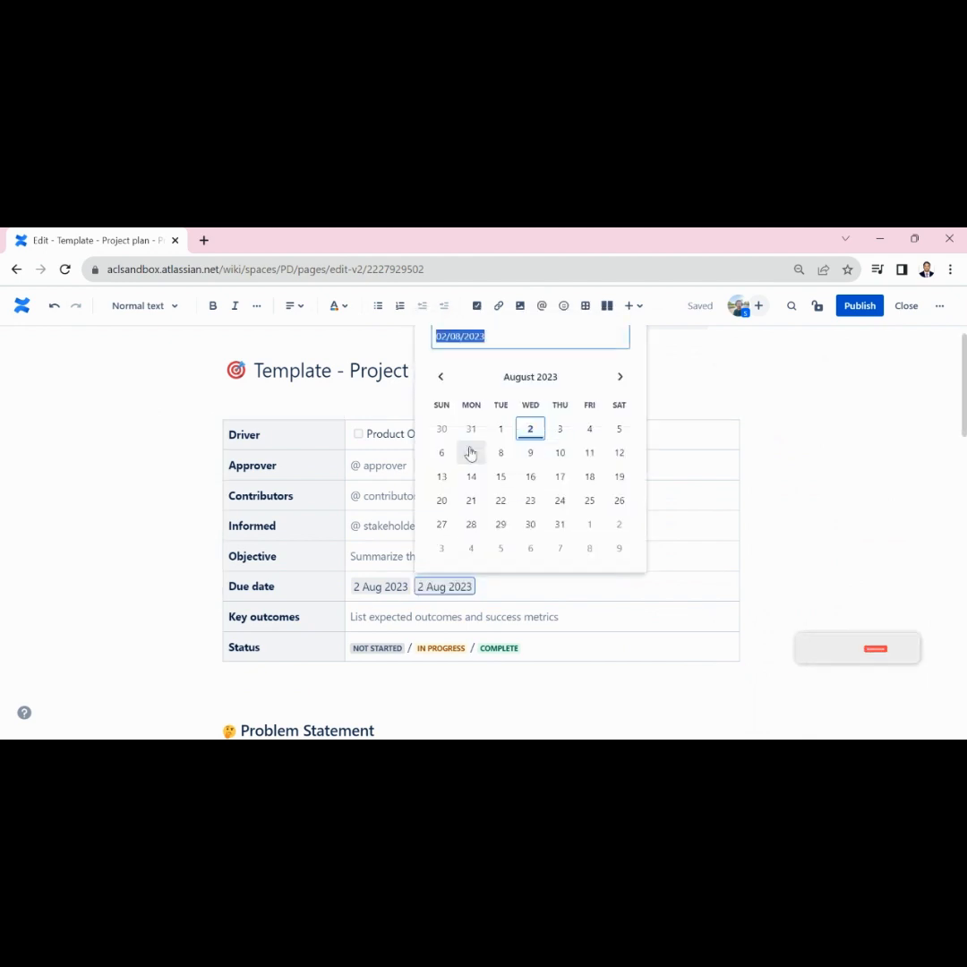
{"action": "left_click", "coordinate": [619, 430]}
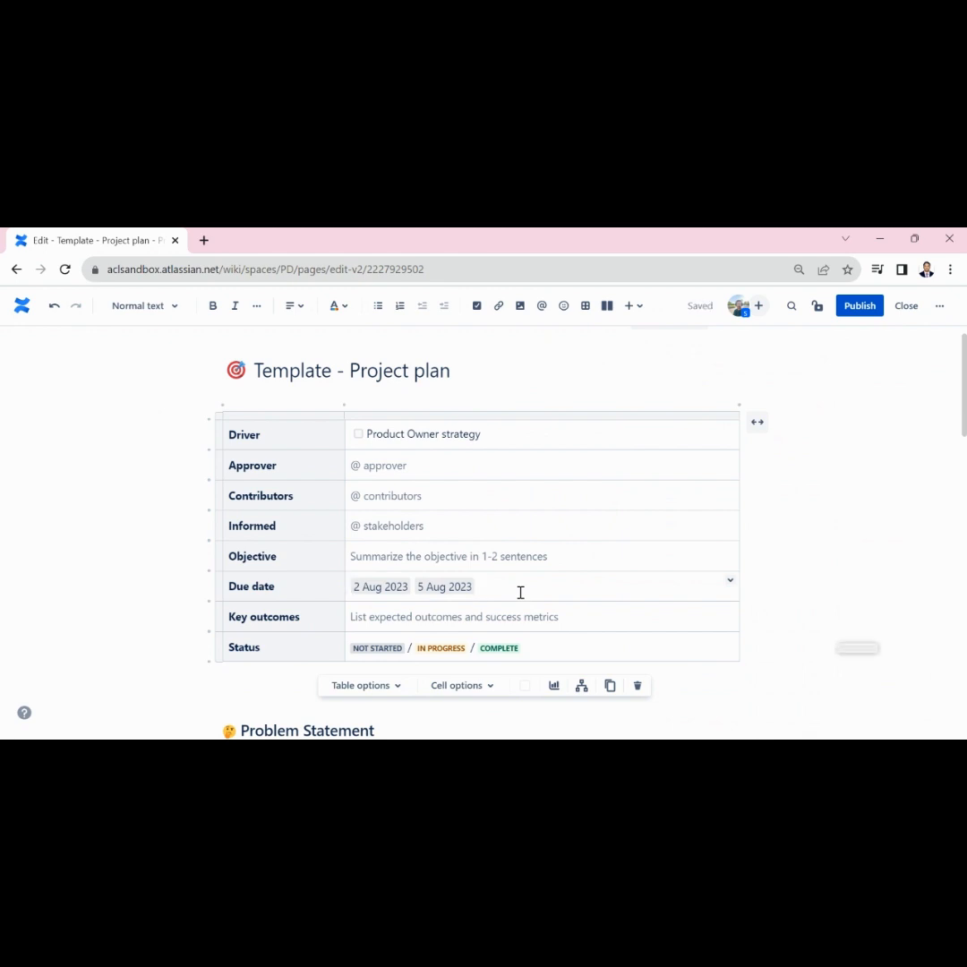
Add the label "First strike:" in front of the first date in the Due date row.
{"action": "type", "text": "First strik "}
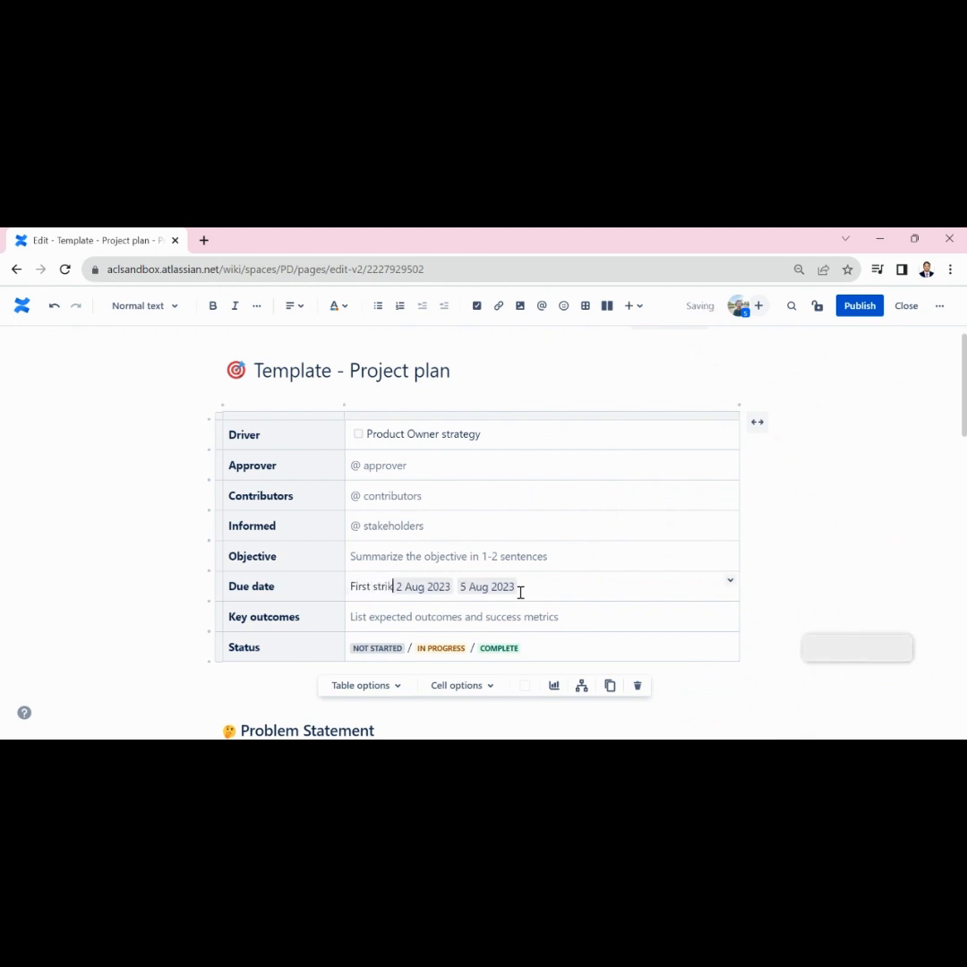
{"action": "type", "text": "e:"}
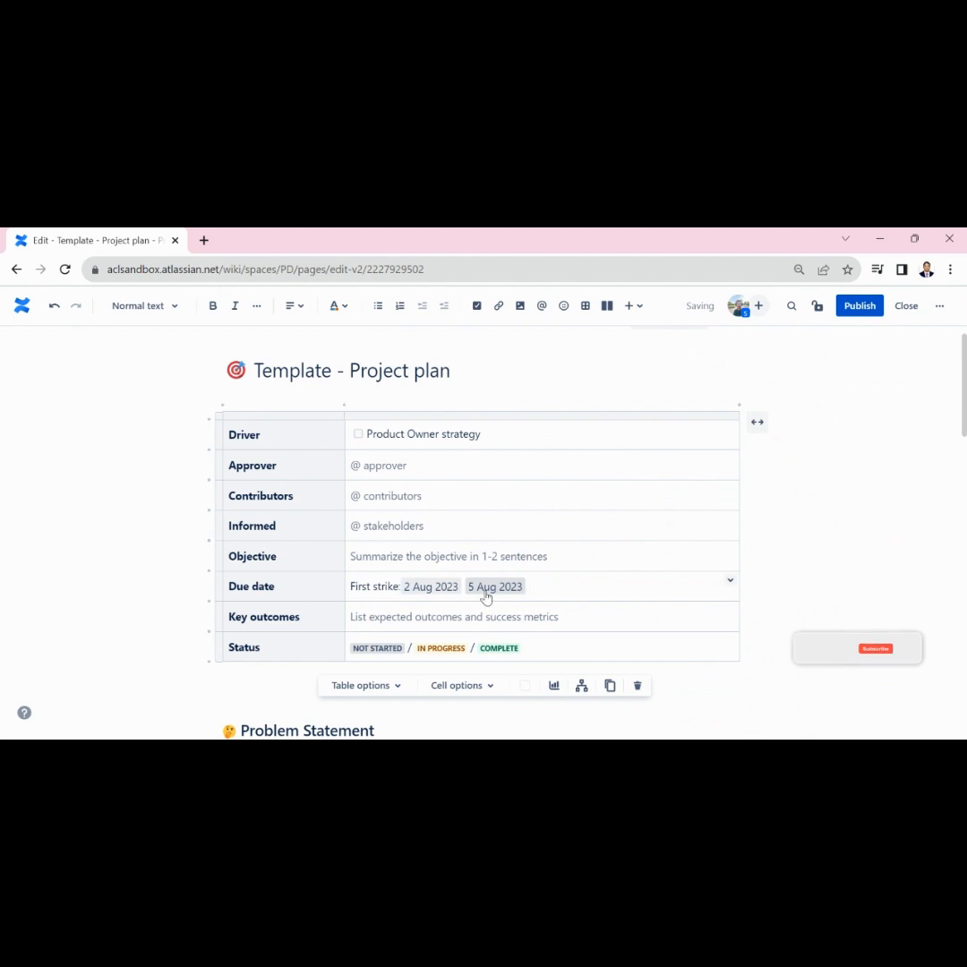
Move the 5 Aug 2023 date to its own line in the Due date row and label it "Second strike:".
{"action": "left_click", "coordinate": [463, 586]}
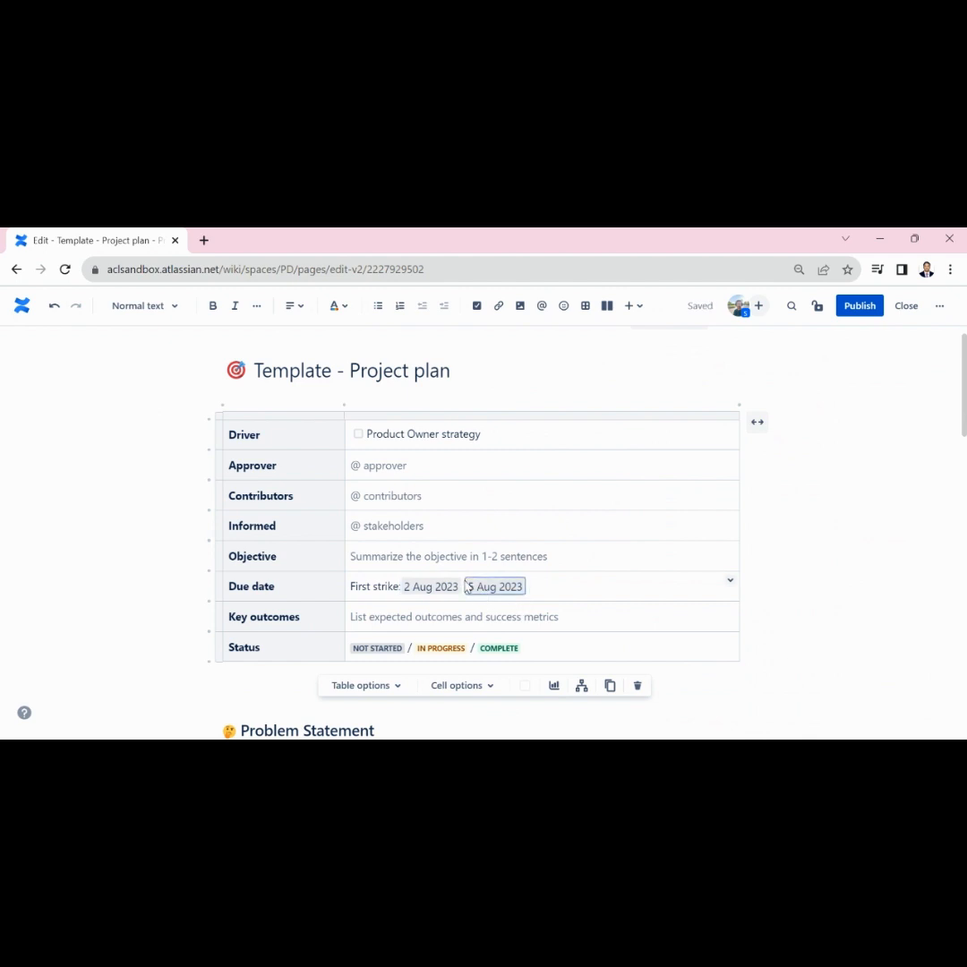
{"action": "key", "text": "Return"}
{"action": "type", "text": "Second"}
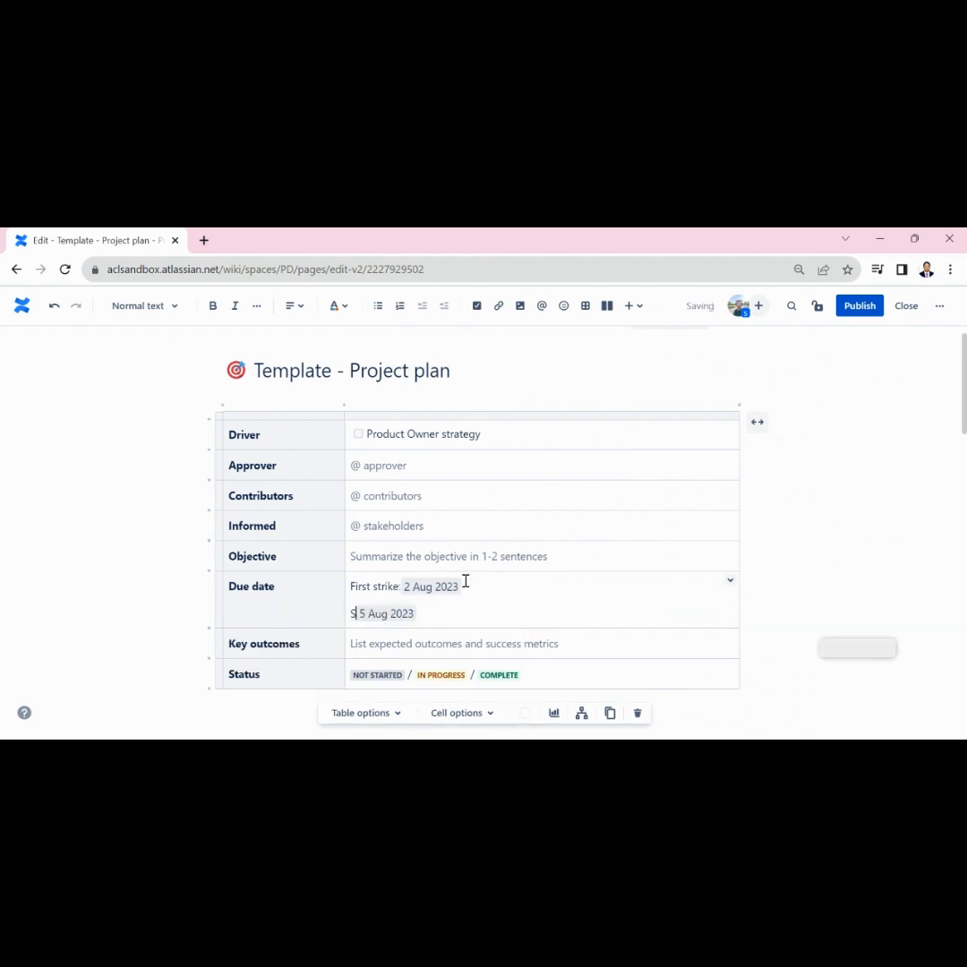
{"action": "type", "text": " strike"}
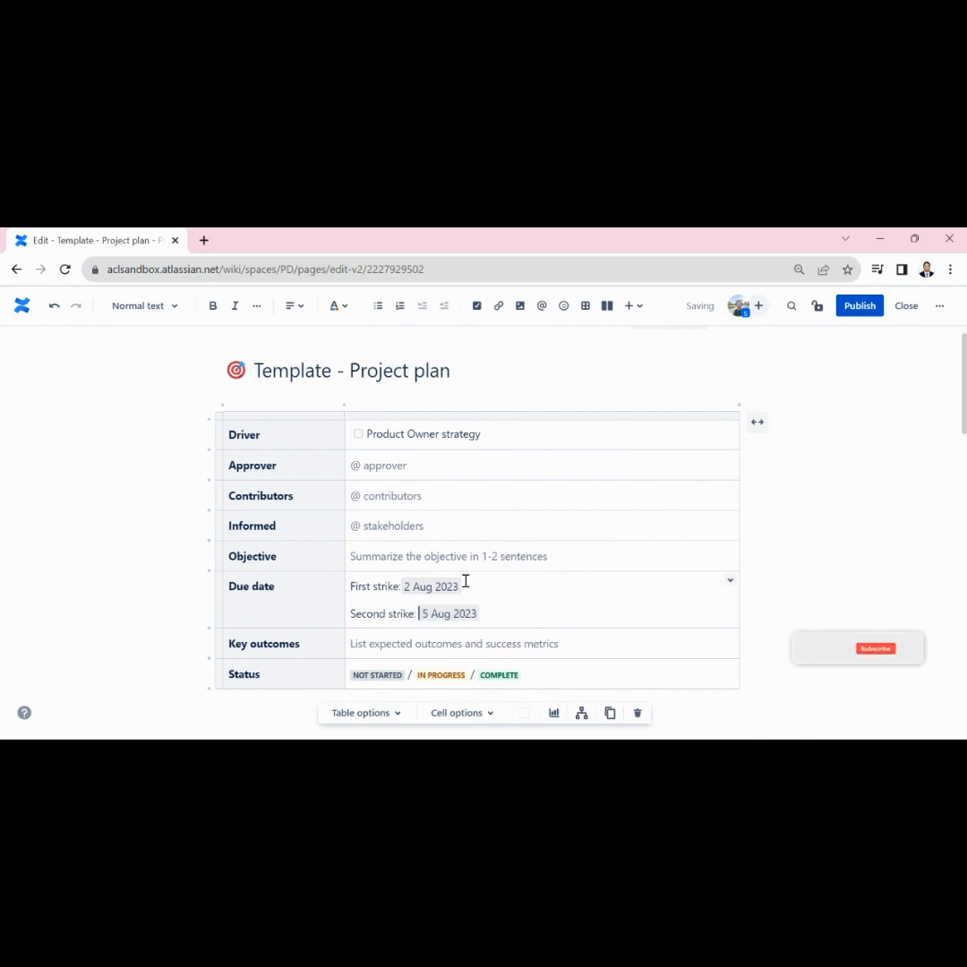
{"action": "type", "text": ": "}
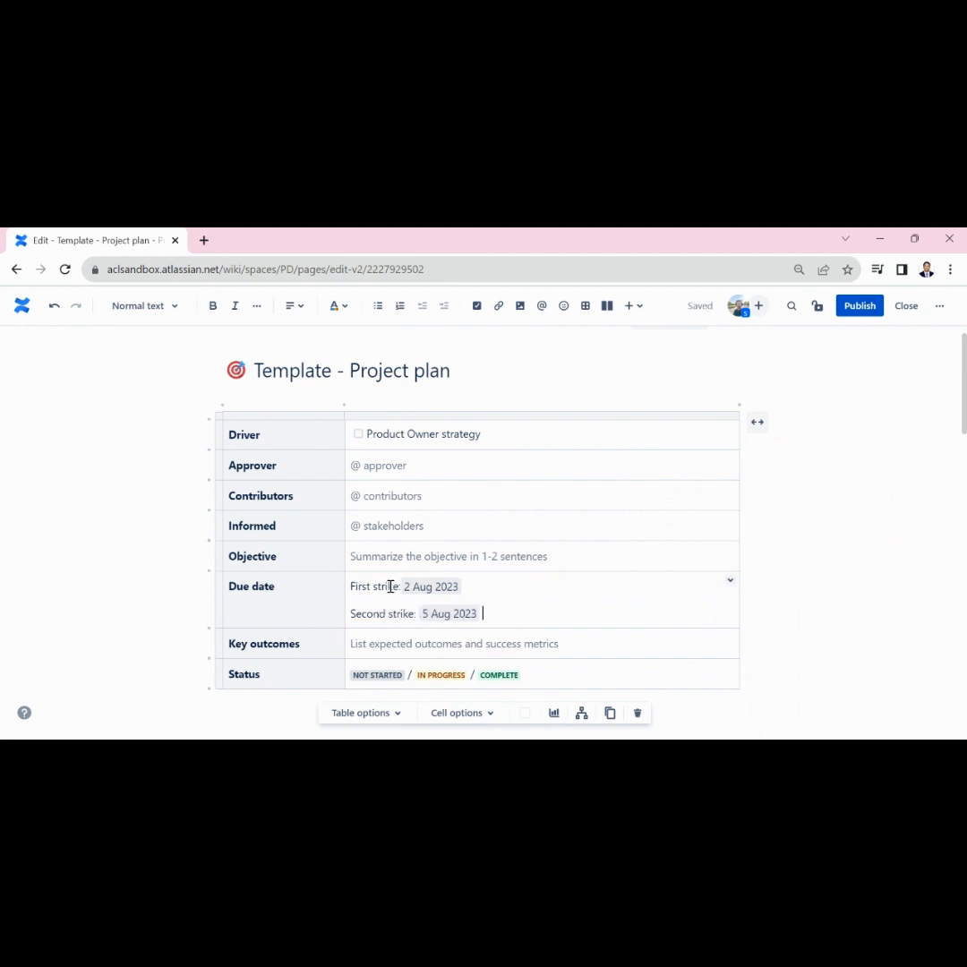
{"action": "type", "text": ":"}
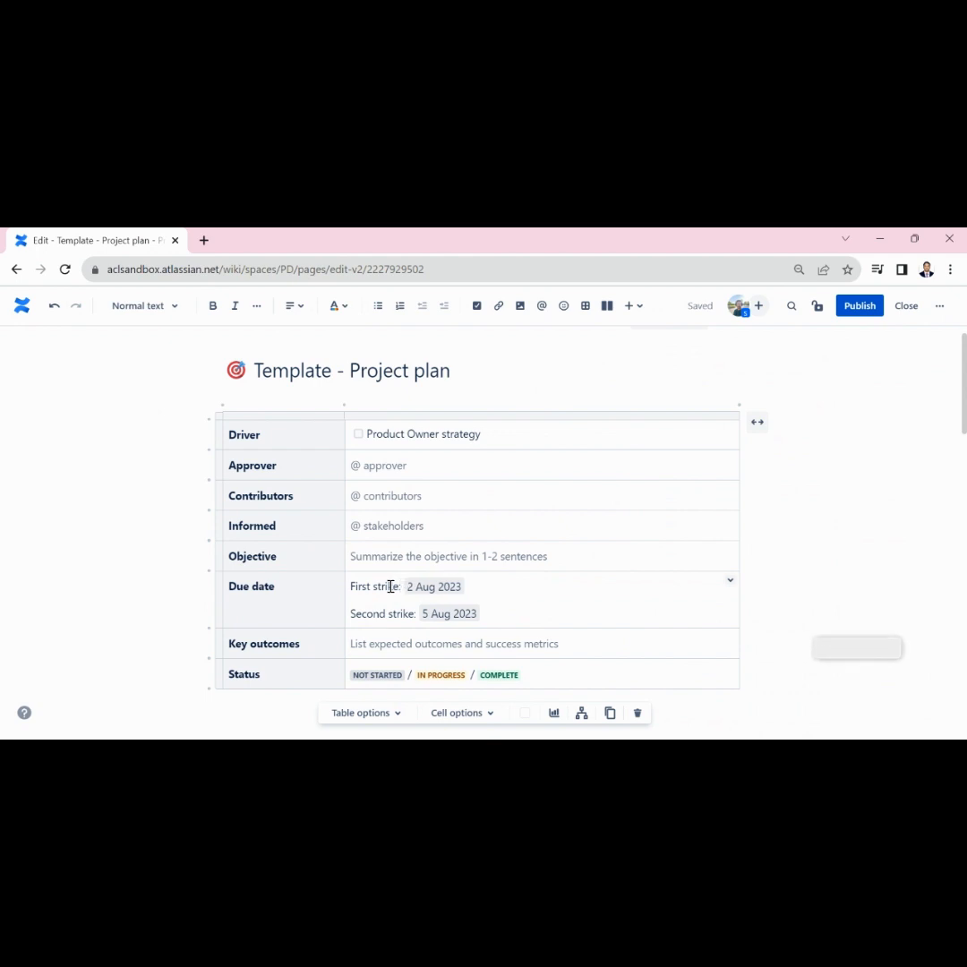
{"action": "left_click", "coordinate": [552, 604]}
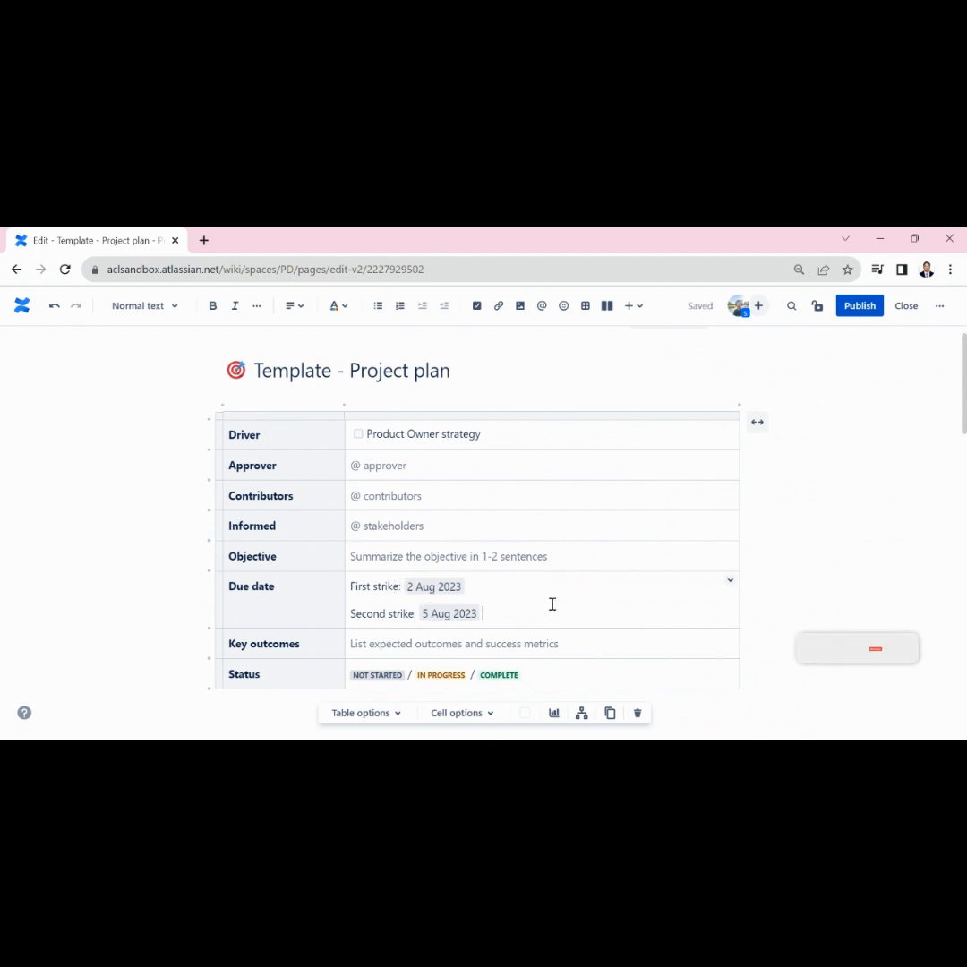
{"action": "scroll", "coordinate": [552, 604], "scroll_direction": "up", "scroll_amount": 1}
{"action": "scroll", "coordinate": [552, 605], "scroll_direction": "down", "scroll_amount": 3}
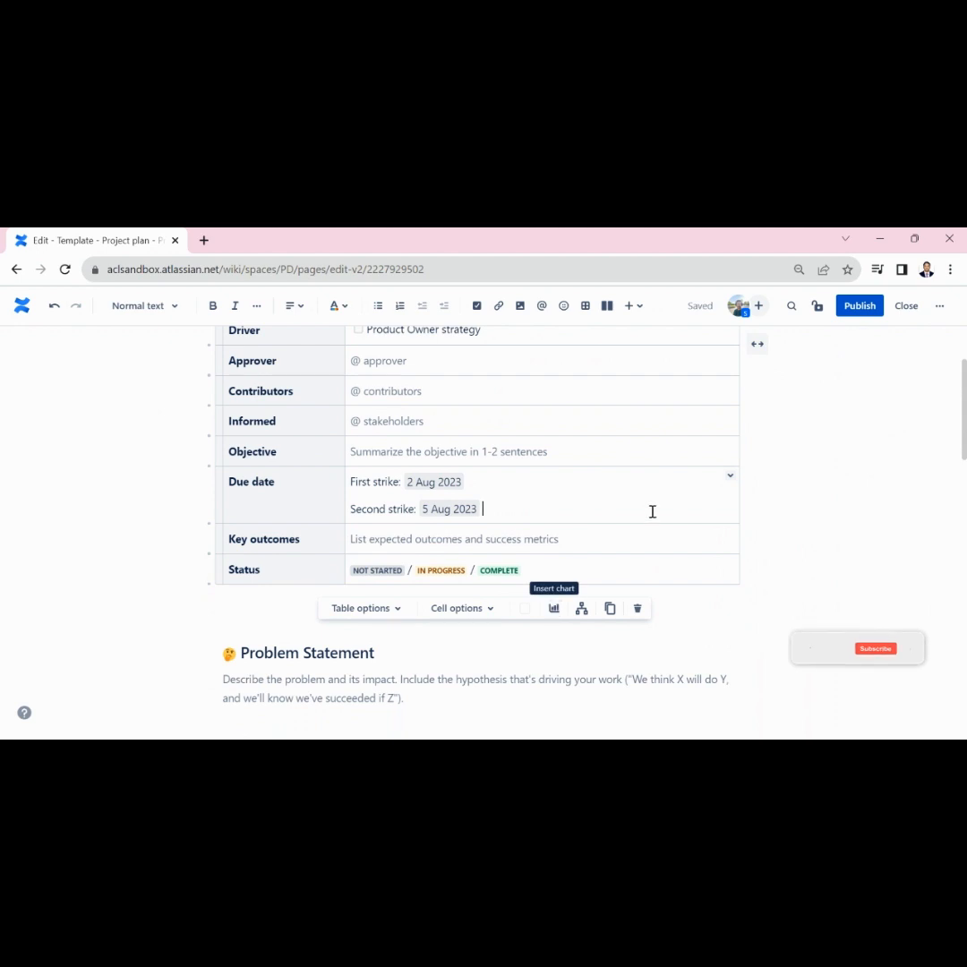
{"action": "scroll", "coordinate": [653, 511], "scroll_direction": "up", "scroll_amount": 2}
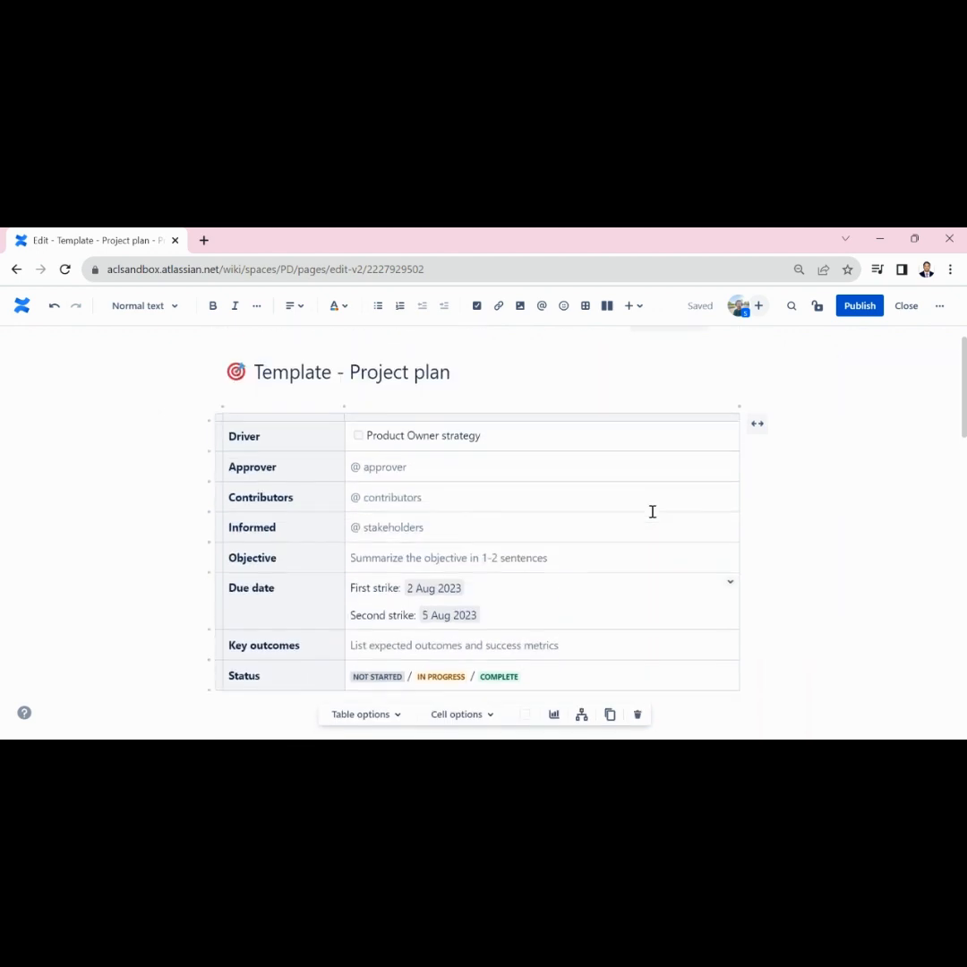
{"action": "left_click", "coordinate": [383, 531]}
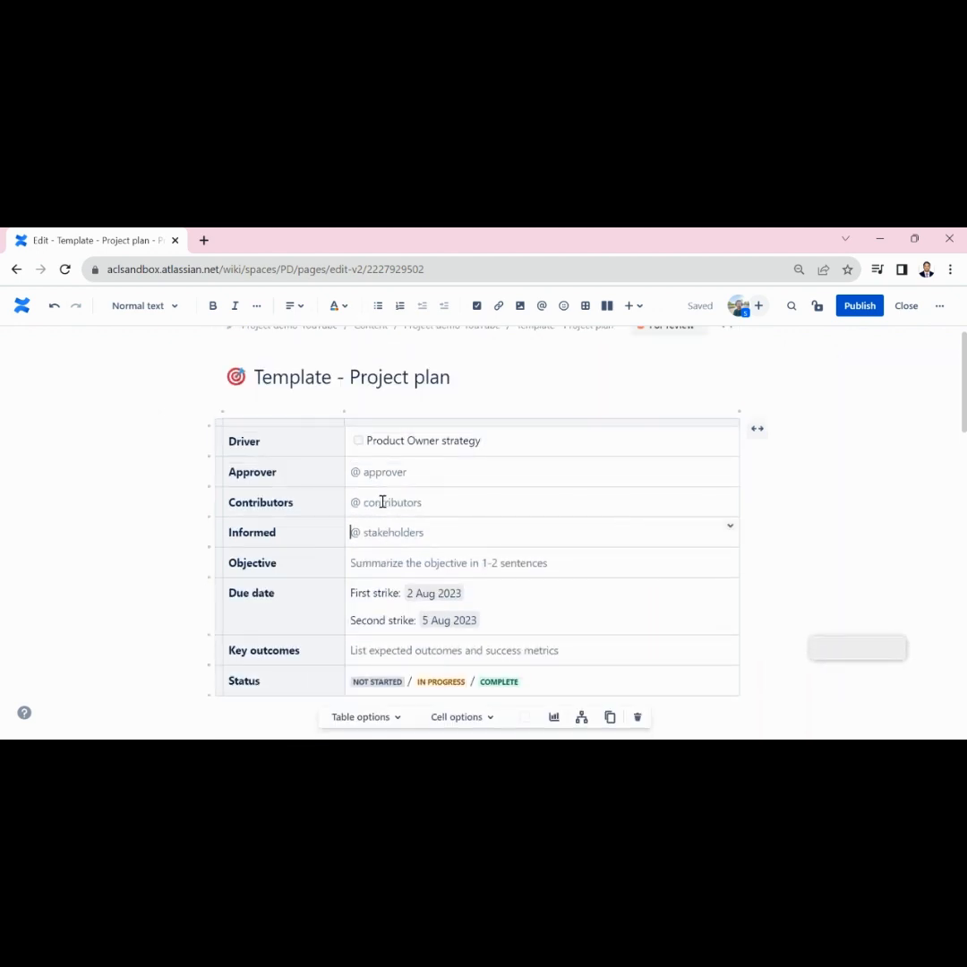
{"action": "left_click", "coordinate": [382, 501]}
{"action": "left_click", "coordinate": [380, 528]}
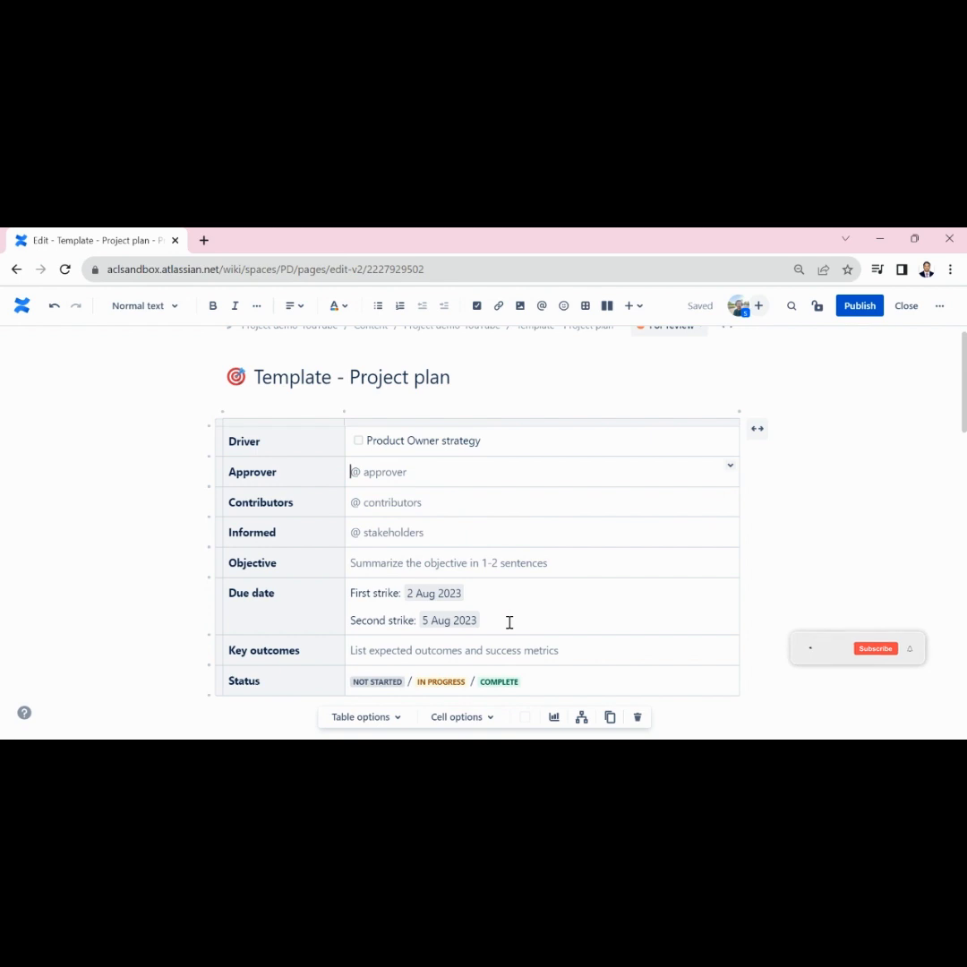
Enter "The definition of Product strategy and timelines to implement" in the Key outcomes row, correcting the spelling of "strategy".
{"action": "scroll", "coordinate": [509, 622], "scroll_direction": "down", "scroll_amount": 1}
{"action": "left_click", "coordinate": [486, 602]}
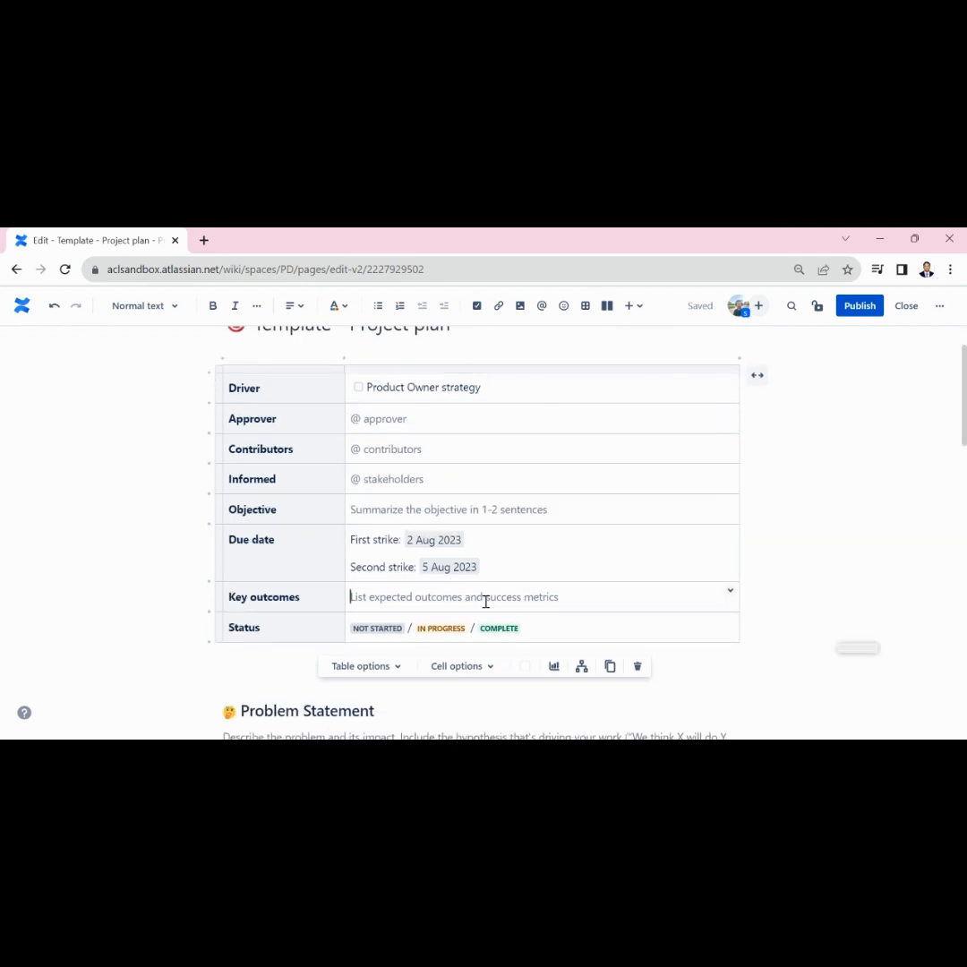
{"action": "type", "text": "The "}
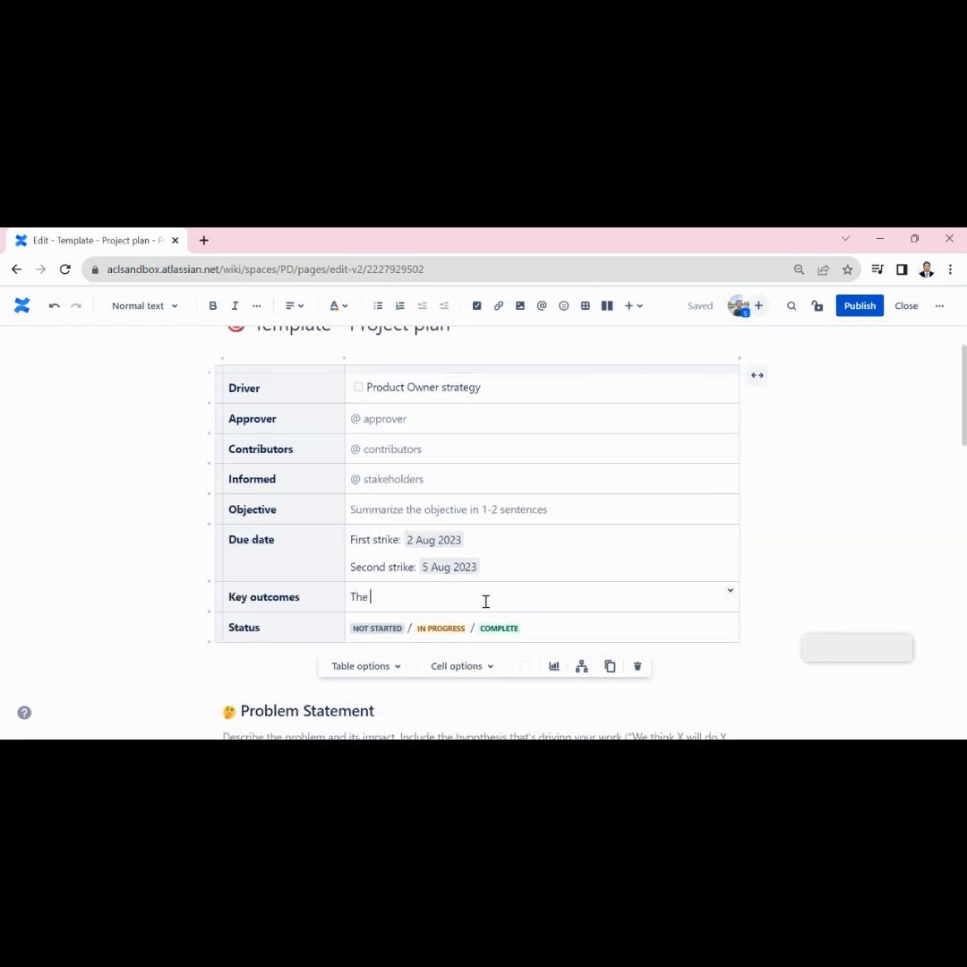
{"action": "type", "text": "definitio"}
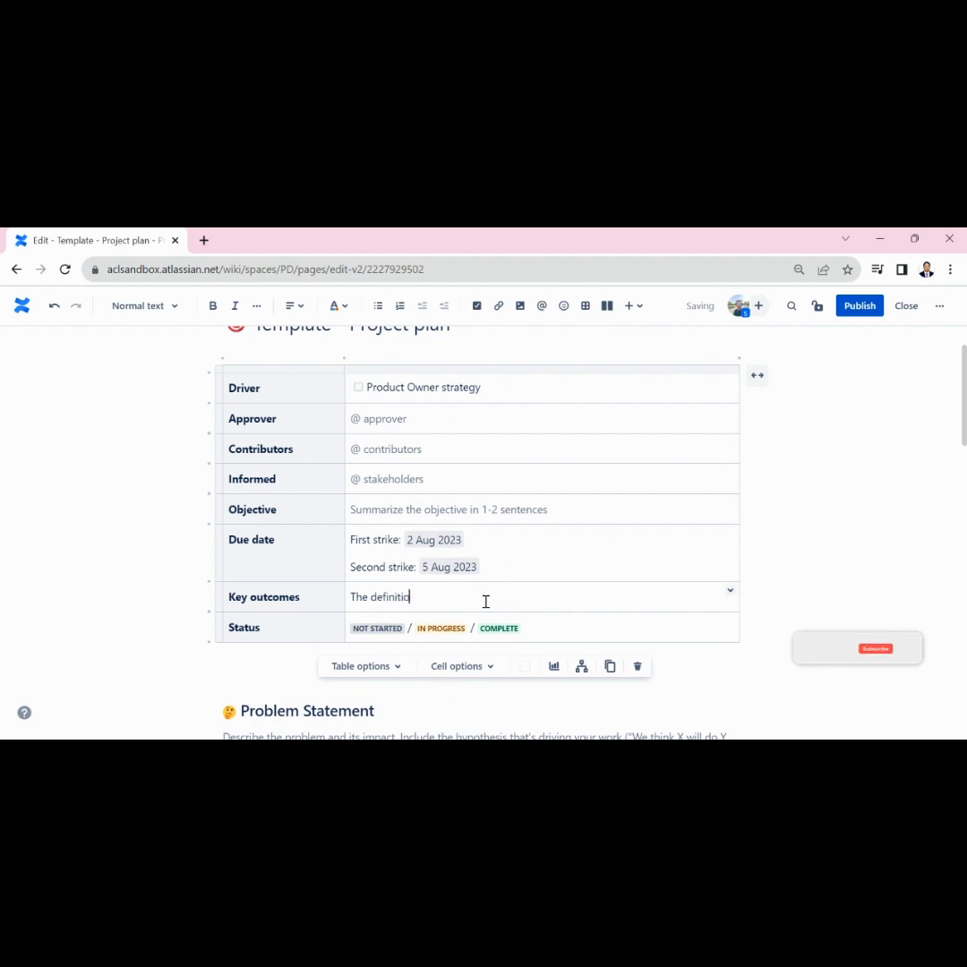
{"action": "type", "text": "n of Prod"}
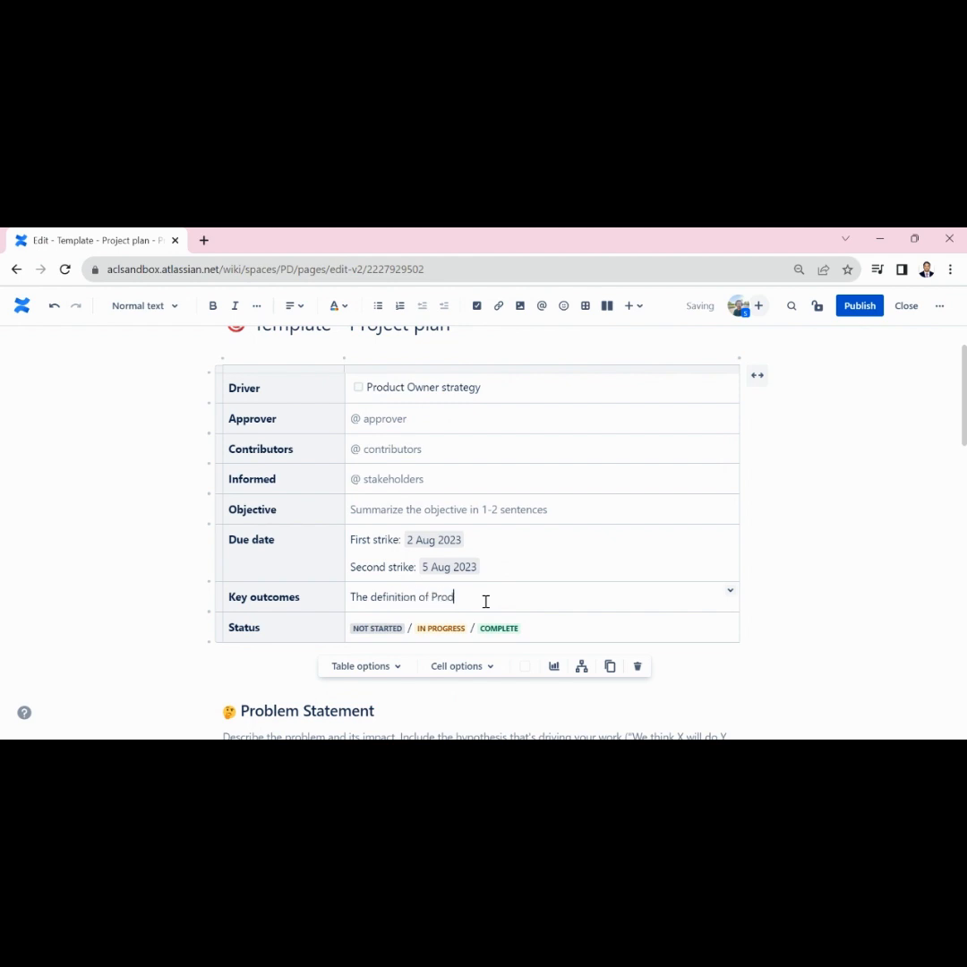
{"action": "type", "text": "duc"}
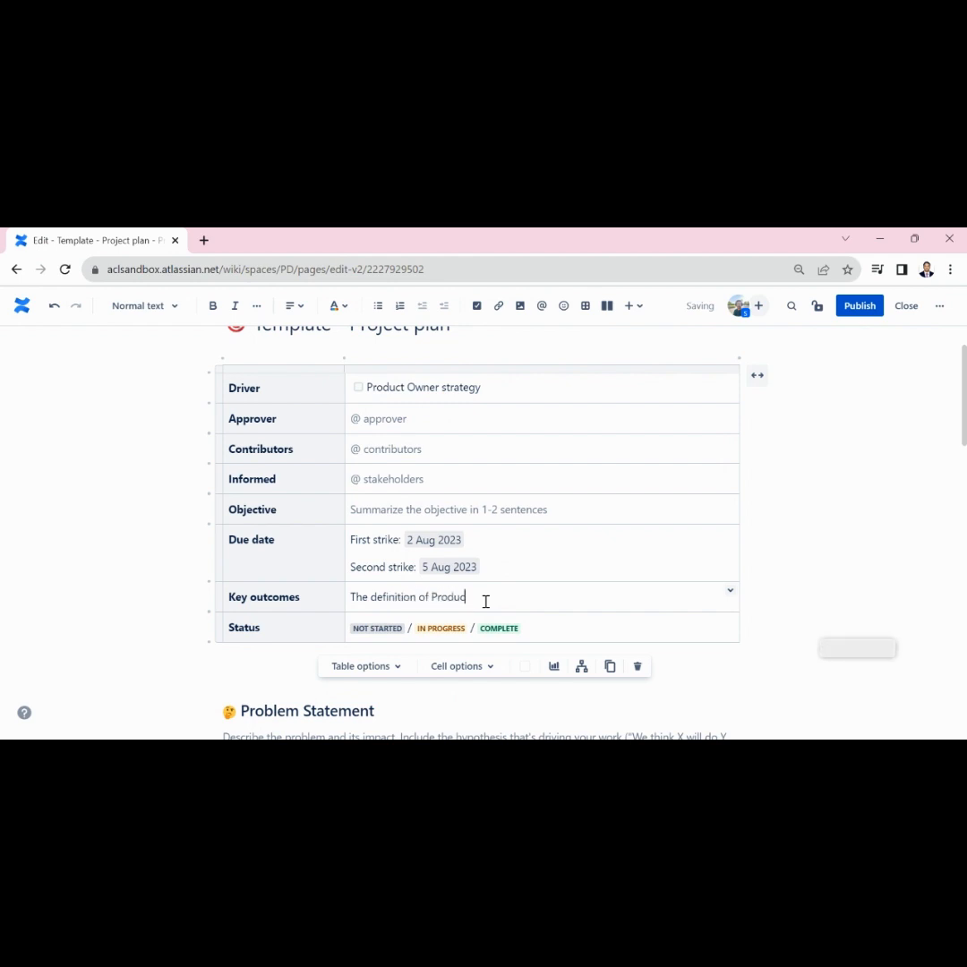
{"action": "type", "text": "t strategy and timelines to"}
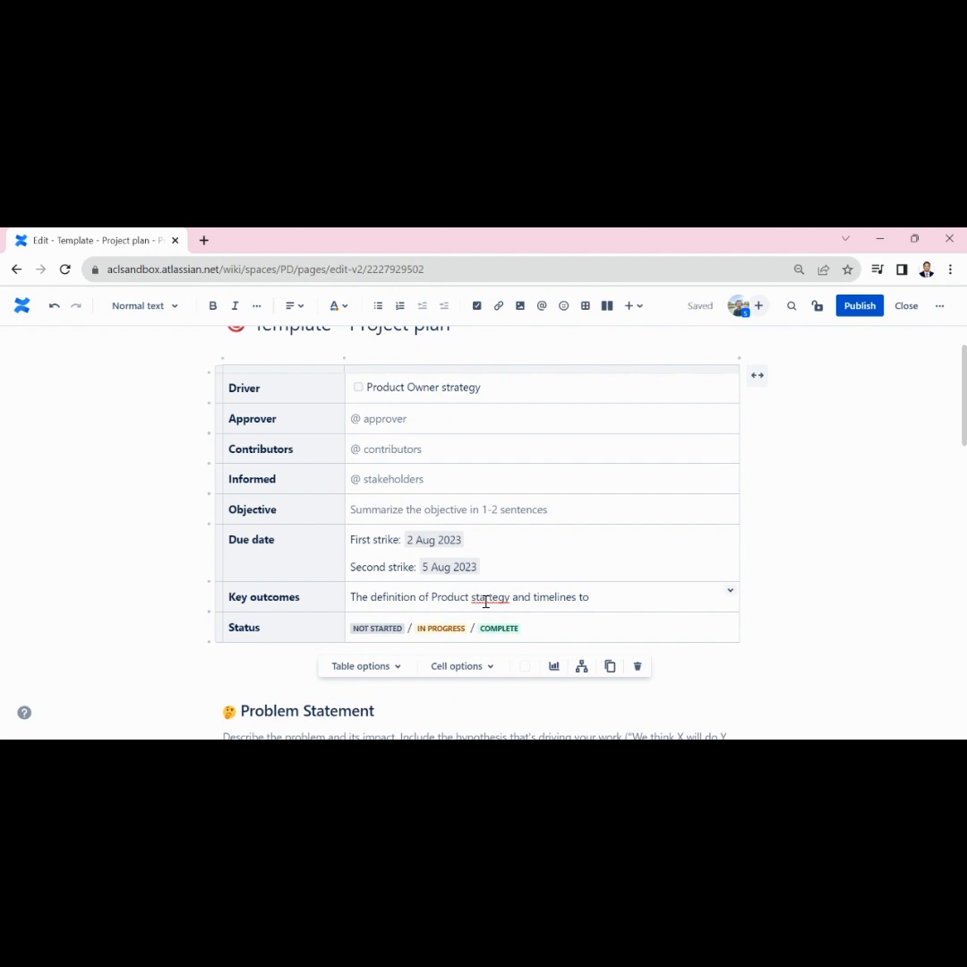
{"action": "type", "text": " implement"}
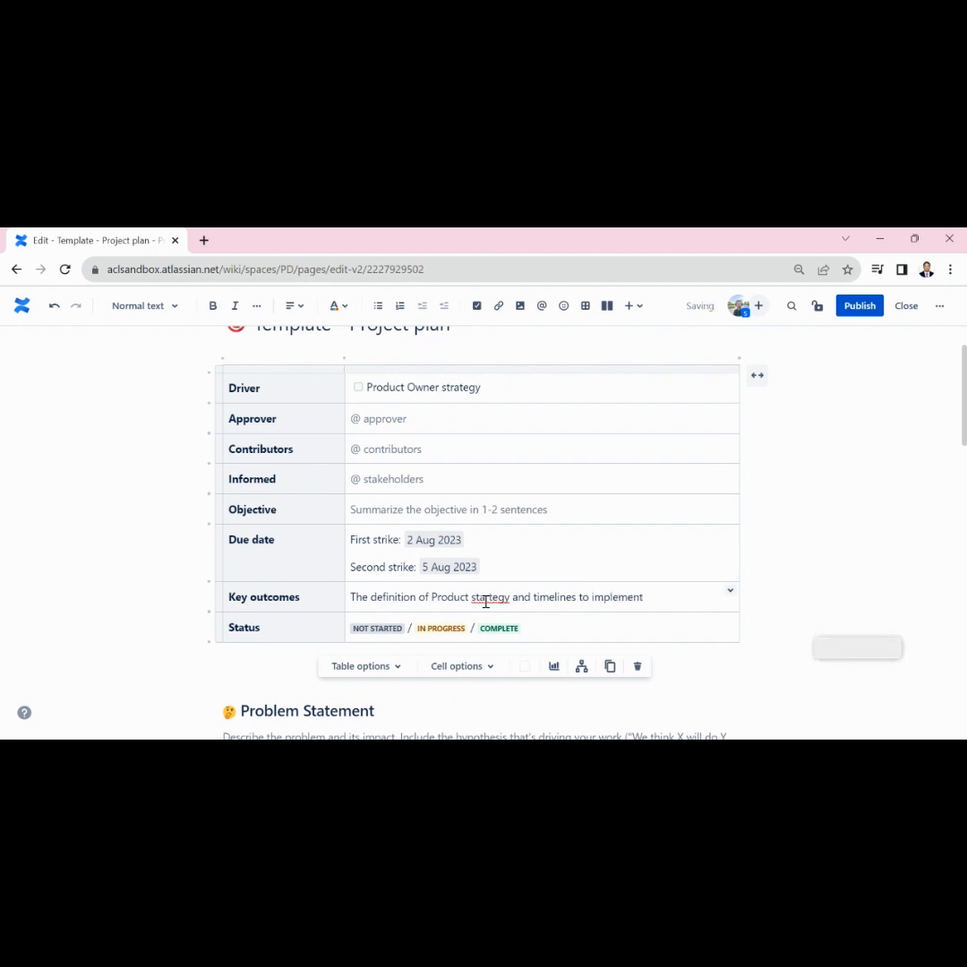
{"action": "right_click", "coordinate": [484, 596]}
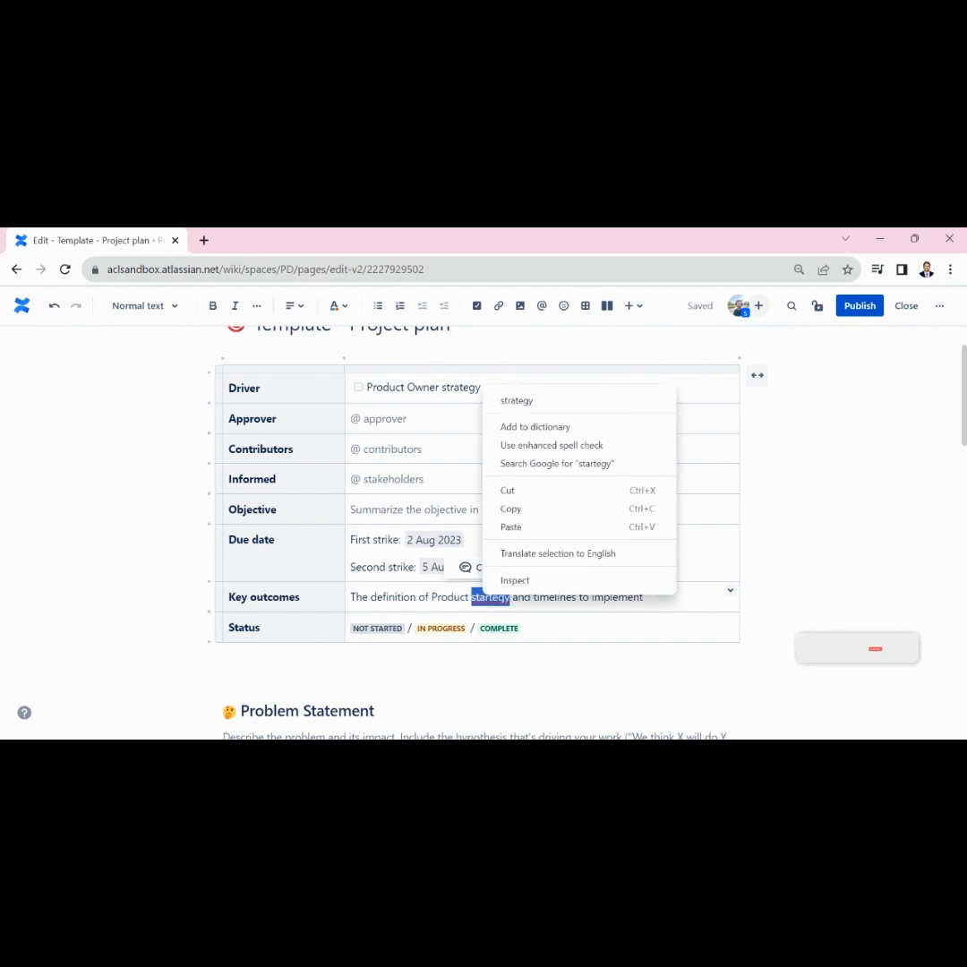
{"action": "left_click", "coordinate": [518, 399]}
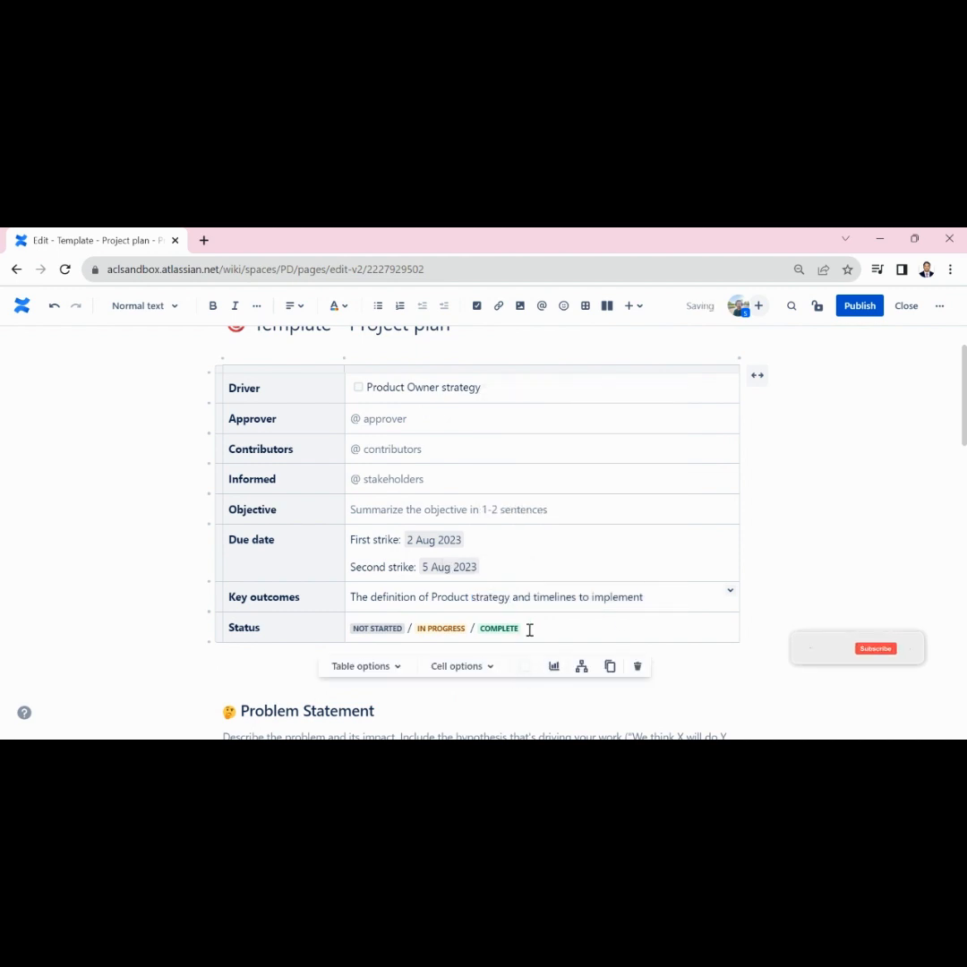
Remove the NOT STARTED and COMPLETE labels and both slashes from the Status row, keeping only IN PROGRESS.
{"action": "left_click", "coordinate": [535, 627]}
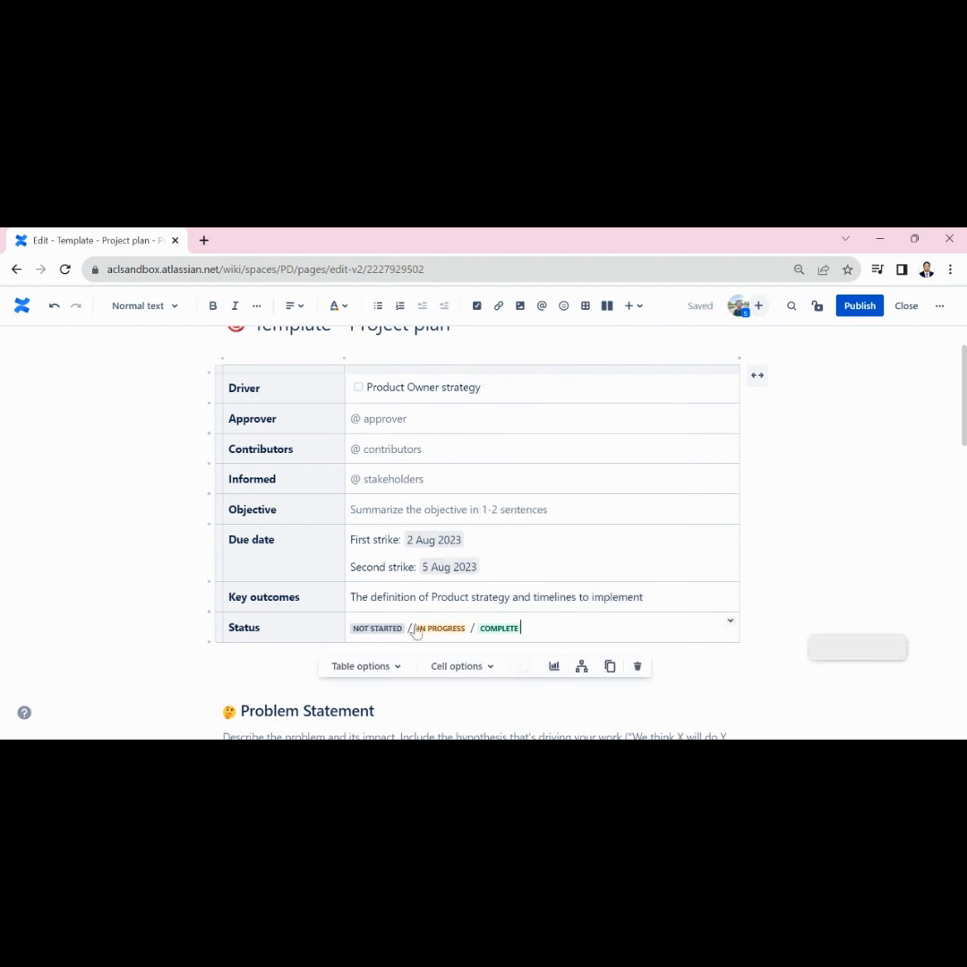
{"action": "left_click", "coordinate": [437, 632]}
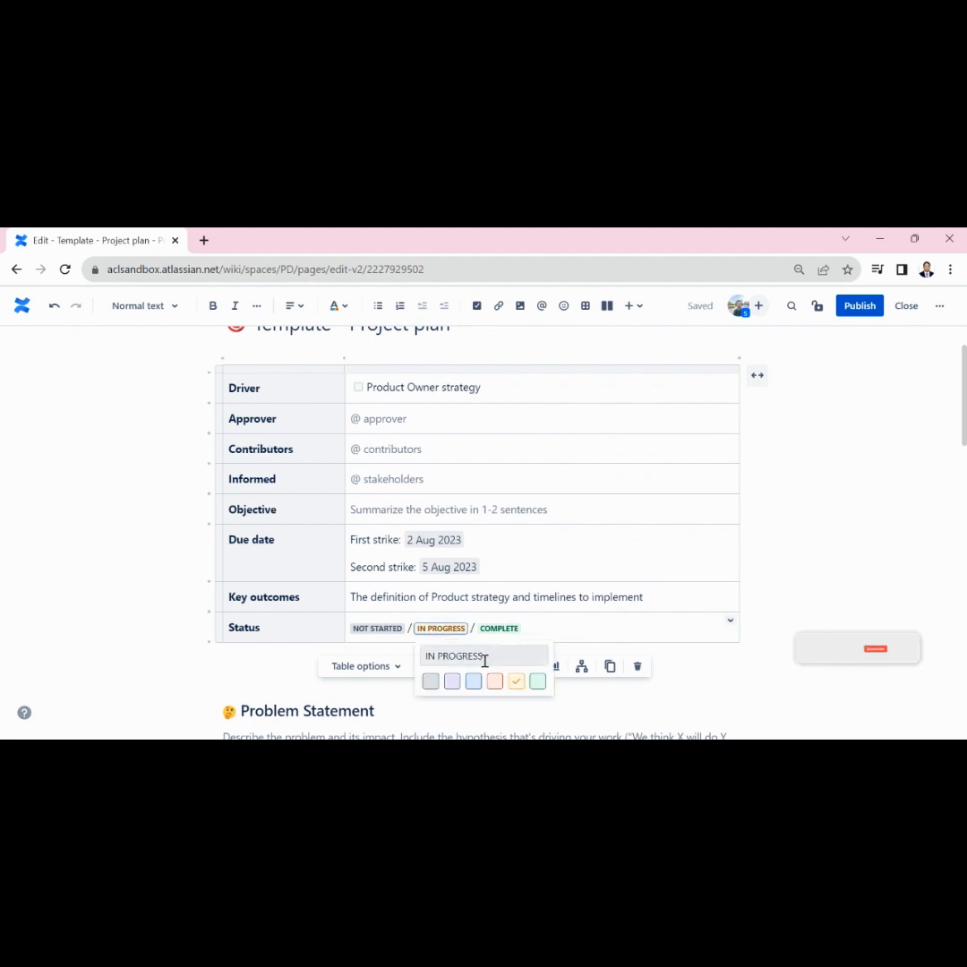
{"action": "left_click", "coordinate": [581, 634]}
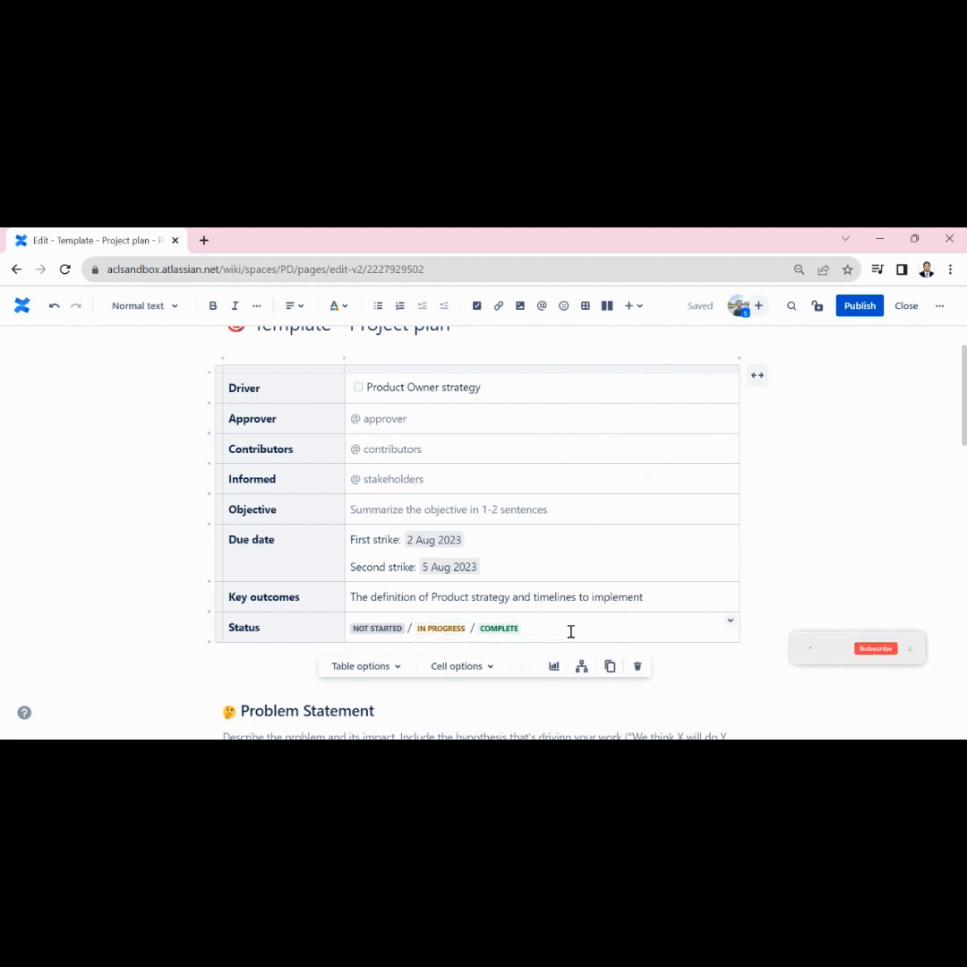
{"action": "key", "text": "BackSpace"}
{"action": "key", "text": "Home"}
{"action": "key", "text": "Delete"}
{"action": "key", "text": "Delete"}
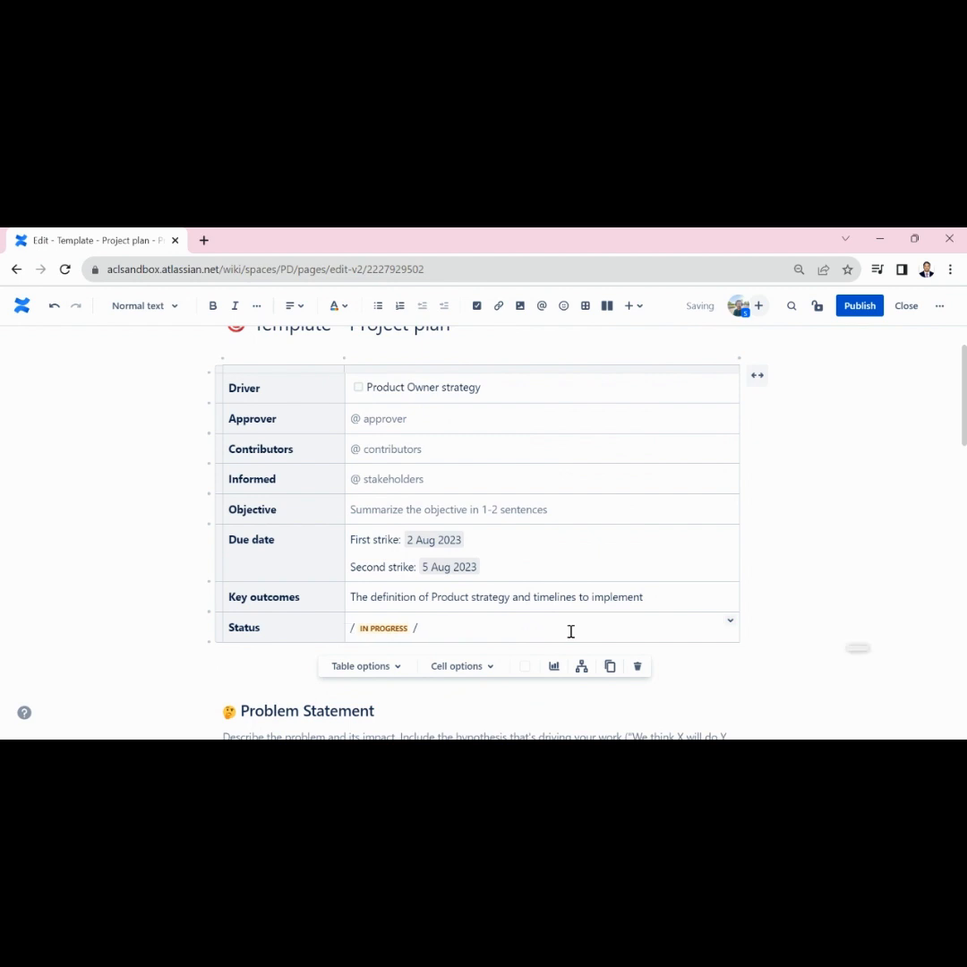
{"action": "key", "text": "Delete"}
{"action": "key", "text": "End"}
{"action": "key", "text": "BackSpace"}
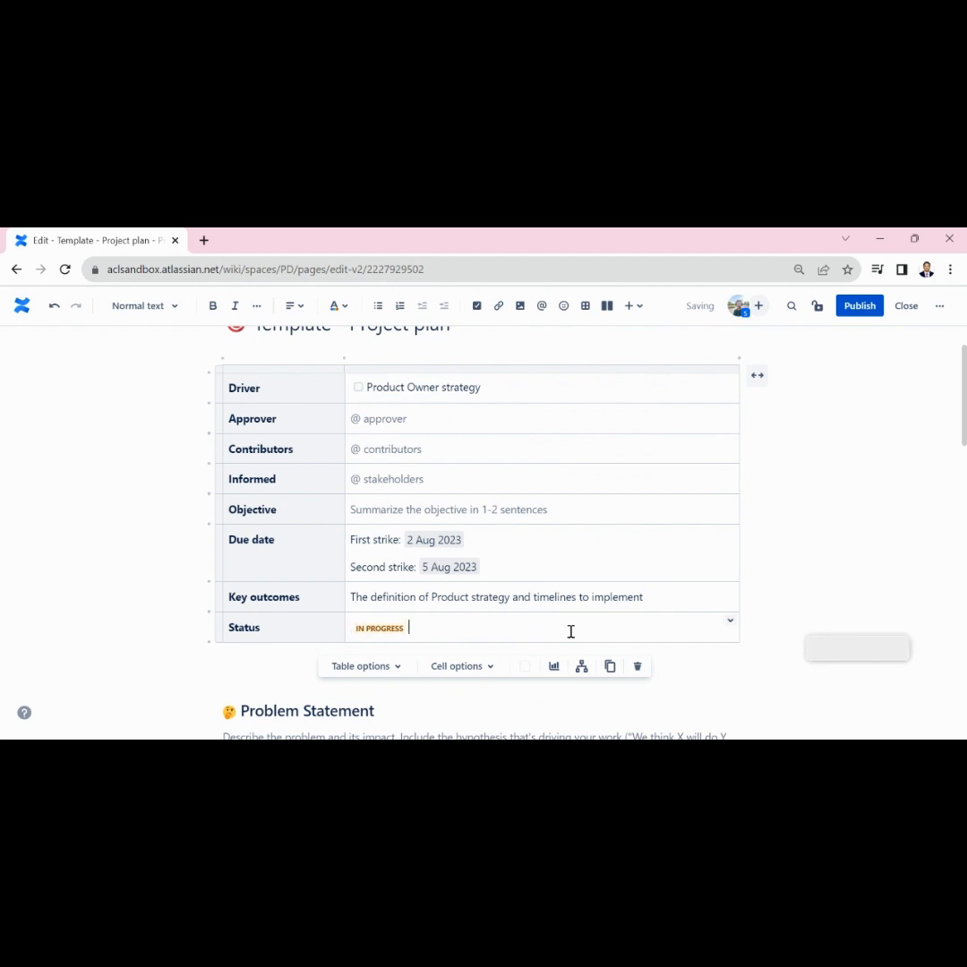
{"action": "left_click", "coordinate": [825, 613]}
Make the Product Owner strategy text in the Driver row bold.
{"action": "scroll", "coordinate": [824, 613], "scroll_direction": "up", "scroll_amount": 2}
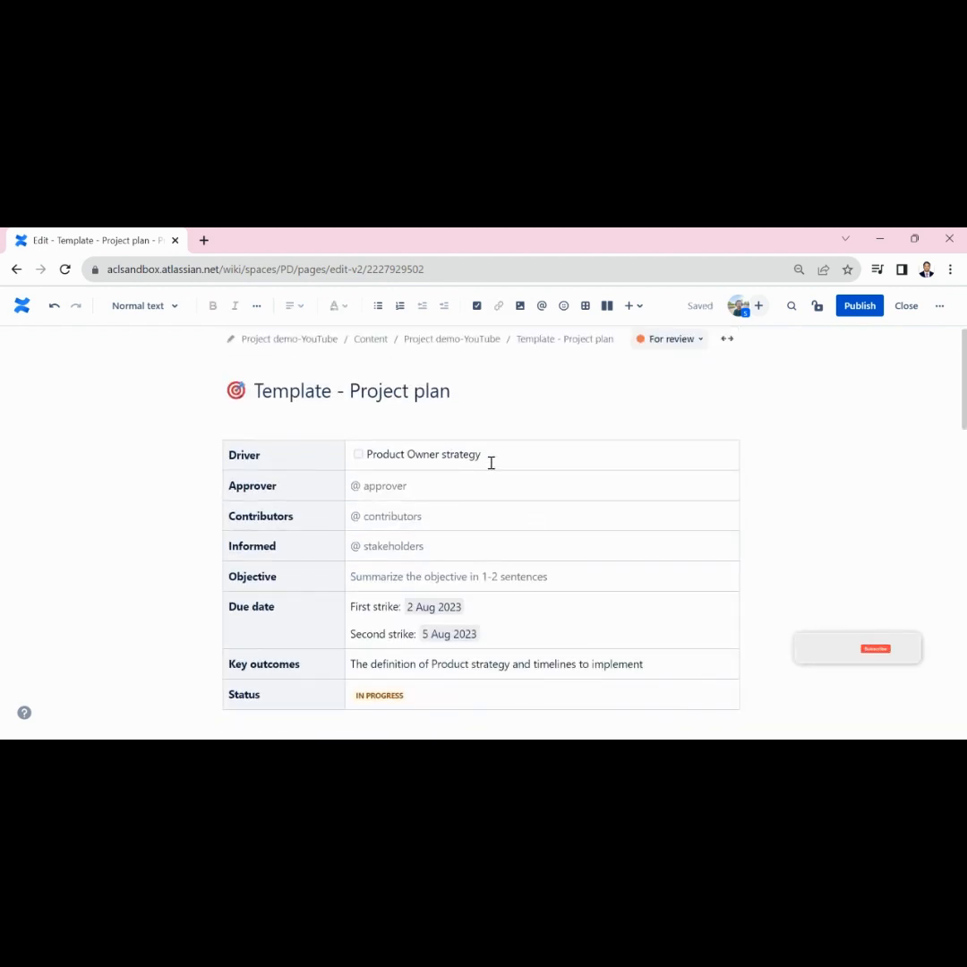
{"action": "left_click_drag", "start_coordinate": [498, 456], "coordinate": [356, 452]}
{"action": "key", "text": "ctrl+b"}
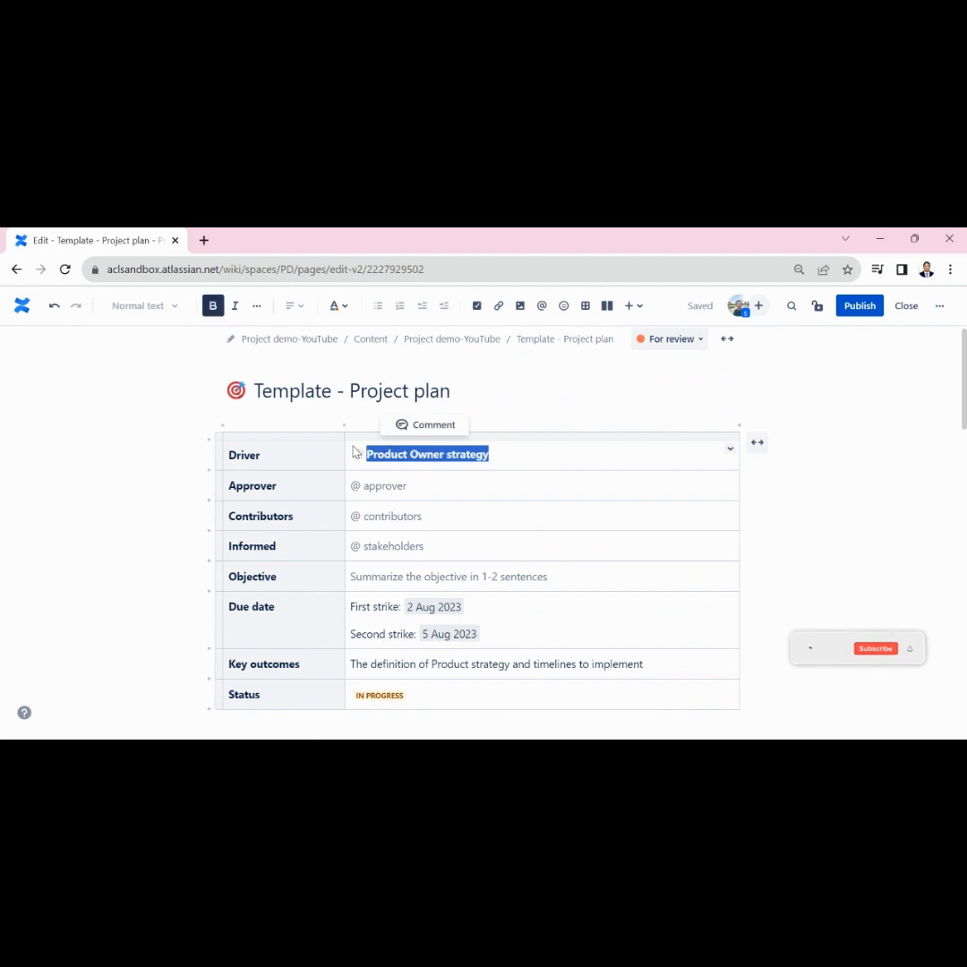
{"action": "left_click", "coordinate": [410, 696]}
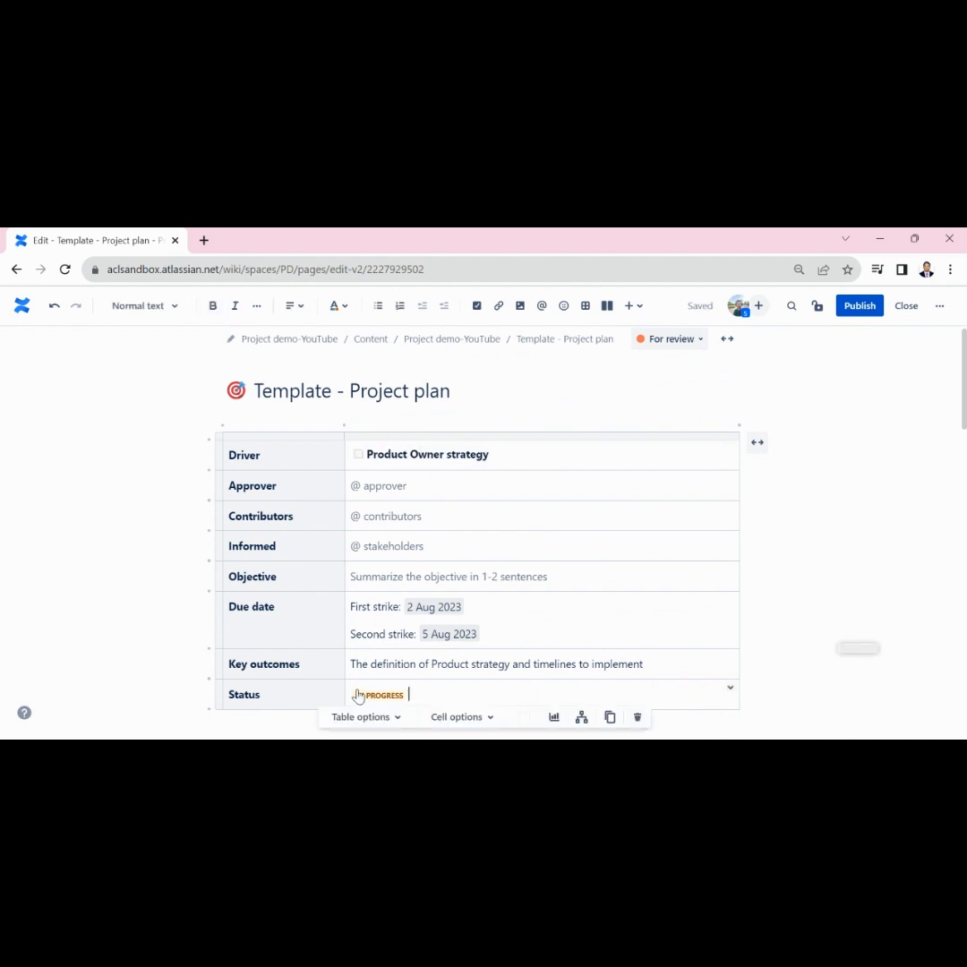
{"action": "left_click", "coordinate": [654, 544]}
Look over the edited page and publish it.
{"action": "scroll", "coordinate": [654, 544], "scroll_direction": "down", "scroll_amount": 5}
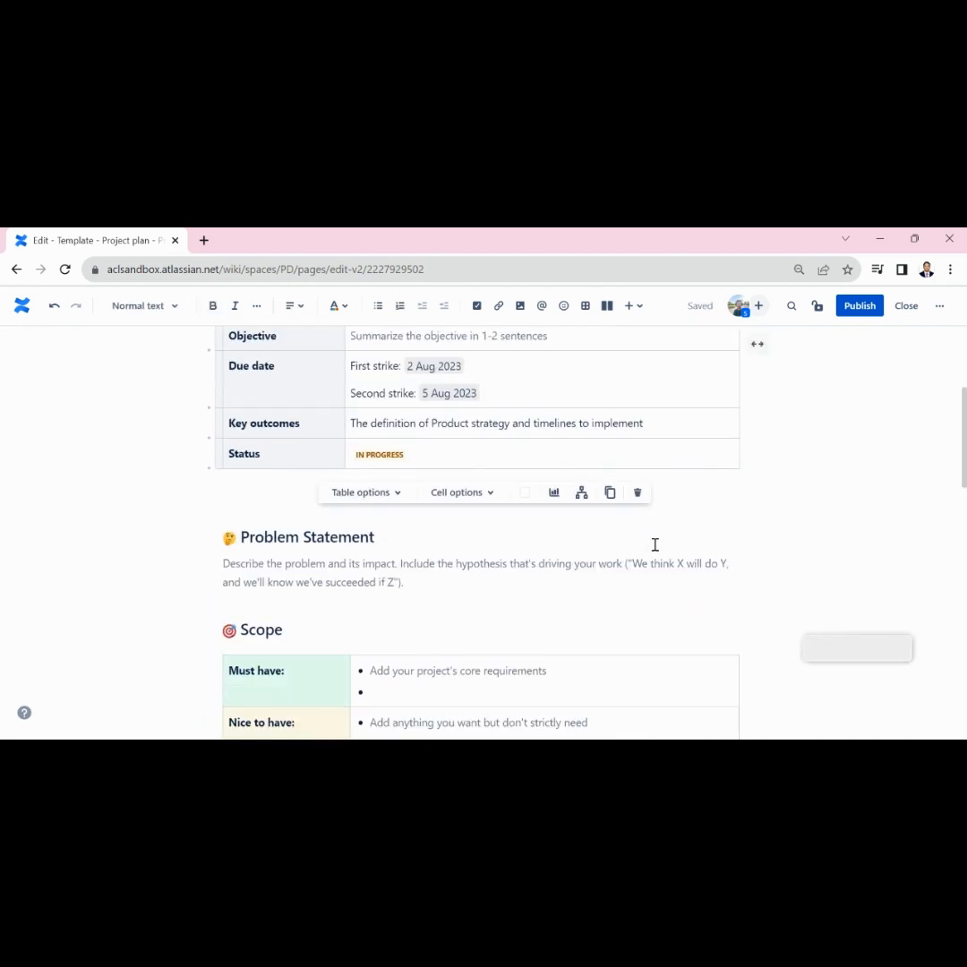
{"action": "scroll", "coordinate": [654, 545], "scroll_direction": "up", "scroll_amount": 4}
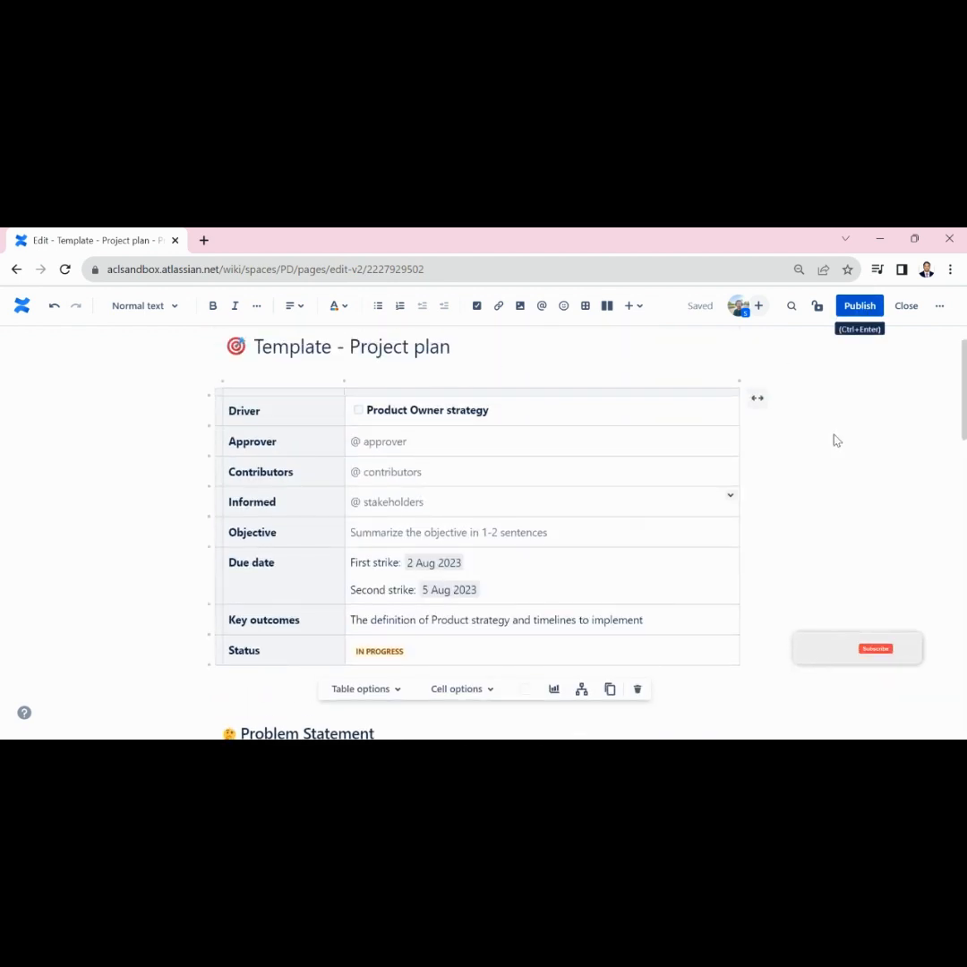
{"action": "scroll", "coordinate": [836, 439], "scroll_direction": "up", "scroll_amount": 1}
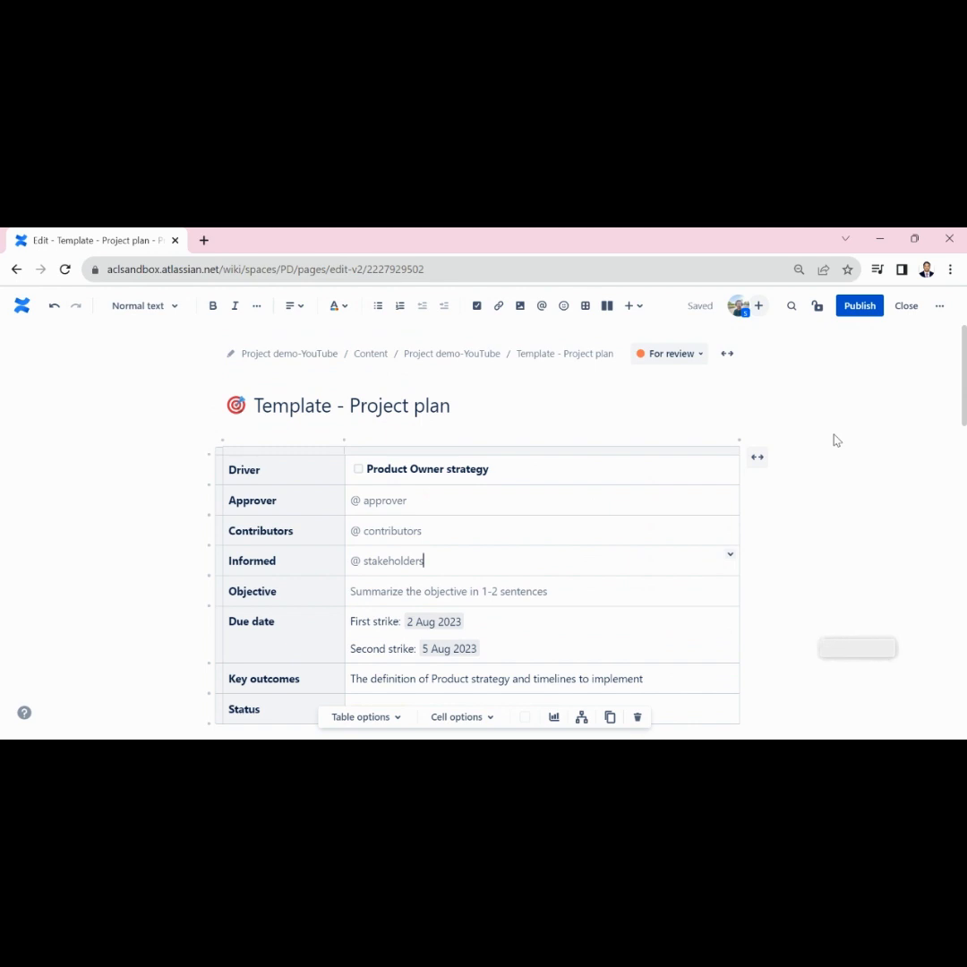
{"action": "left_click", "coordinate": [856, 308]}
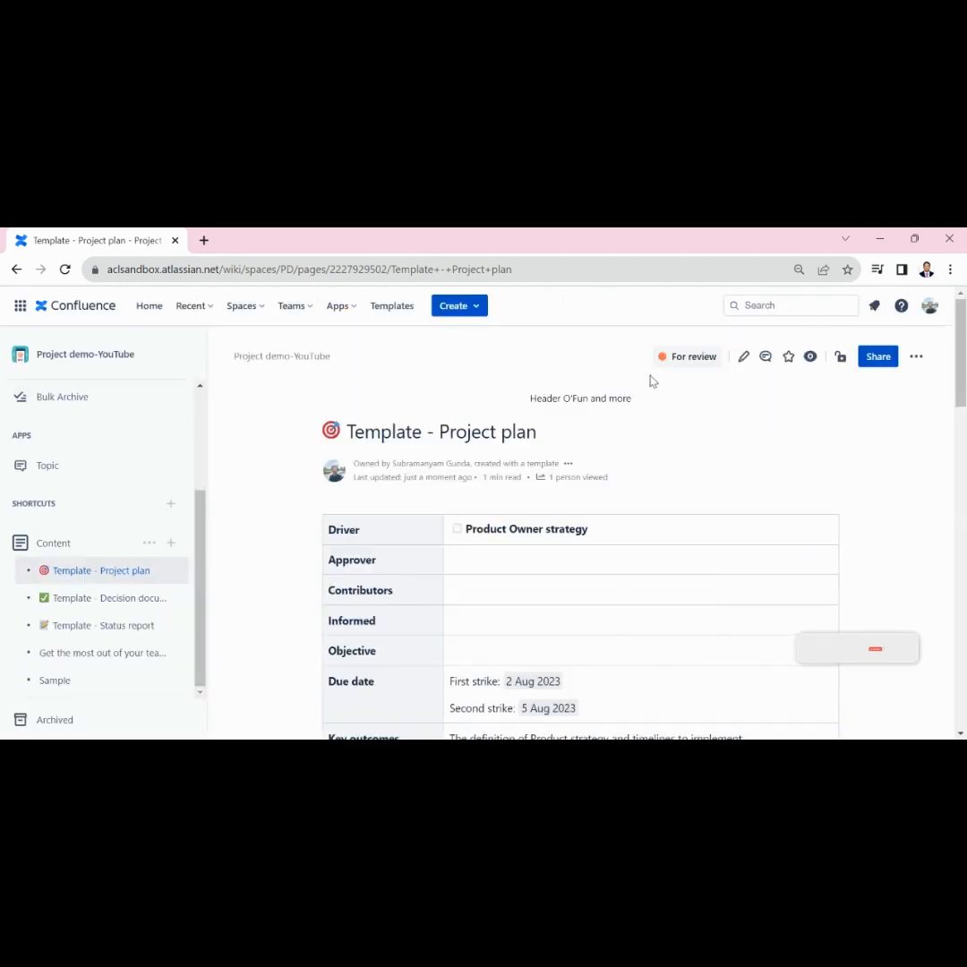
Examine the header line above the title and the details table on the published Project plan page.
{"action": "triple_click", "coordinate": [564, 397]}
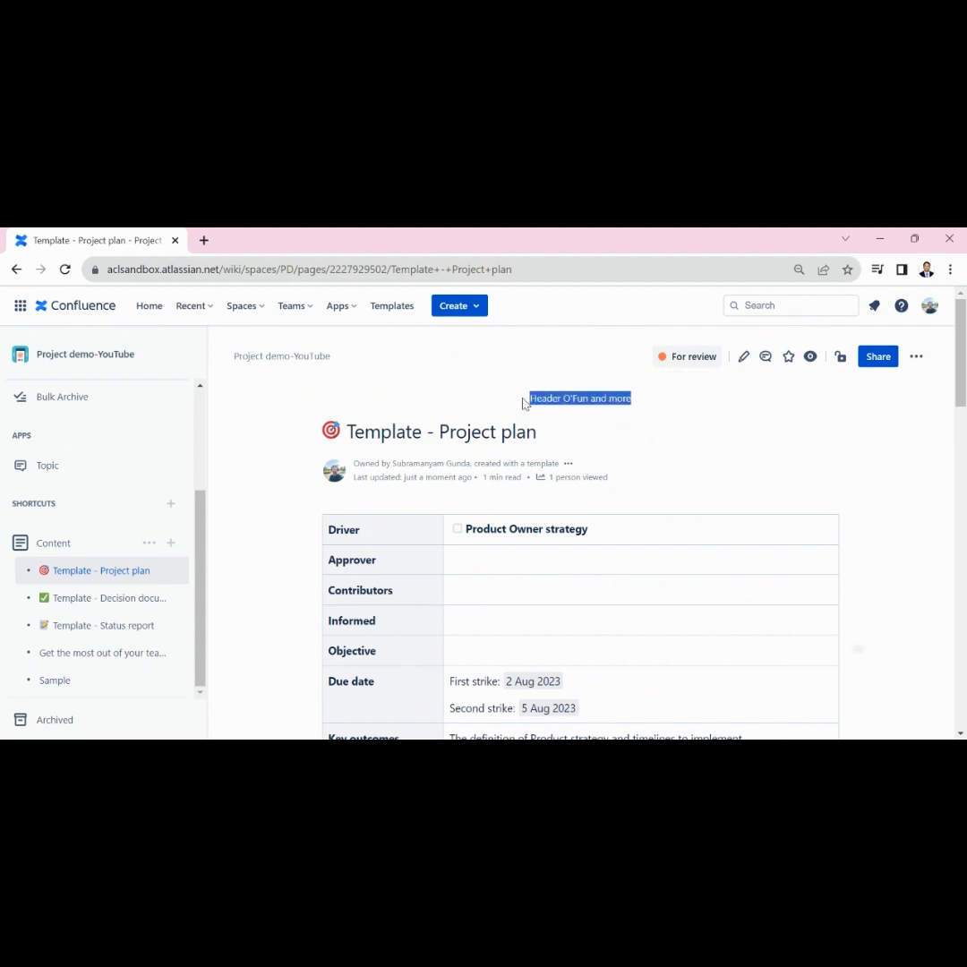
{"action": "left_click", "coordinate": [521, 403]}
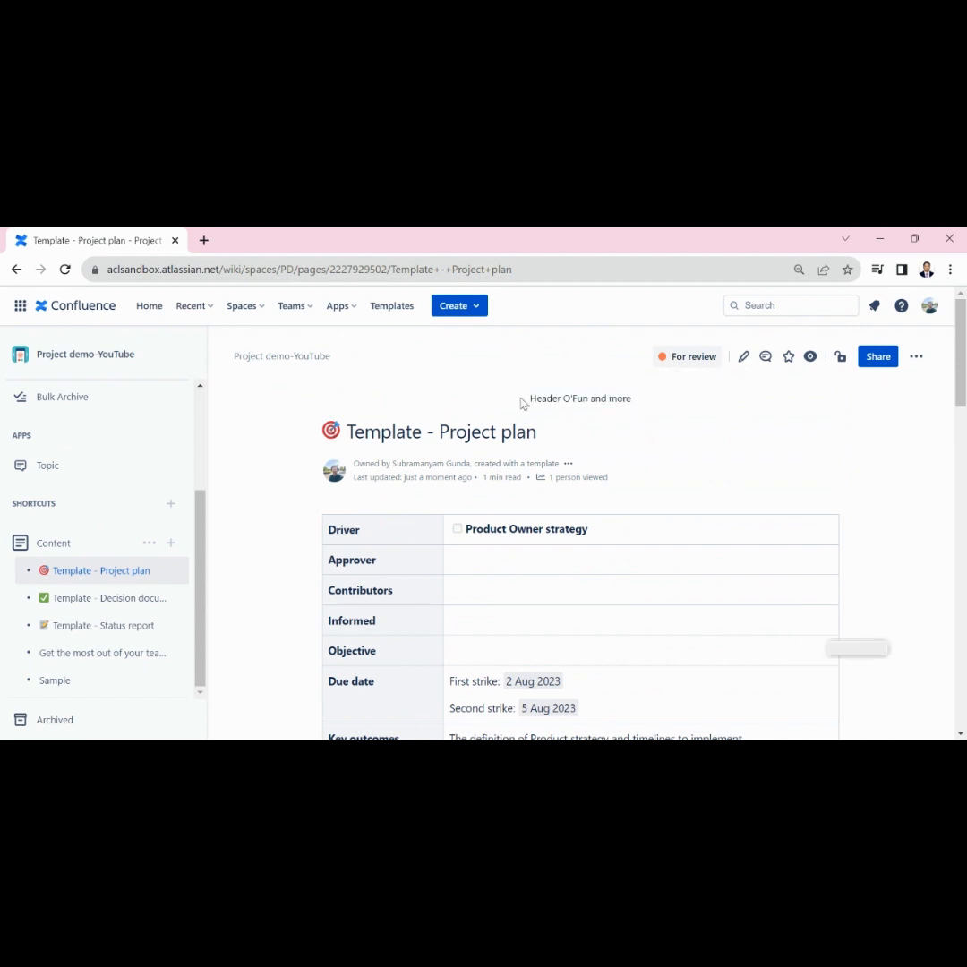
{"action": "double_click", "coordinate": [577, 401]}
{"action": "left_click", "coordinate": [523, 403]}
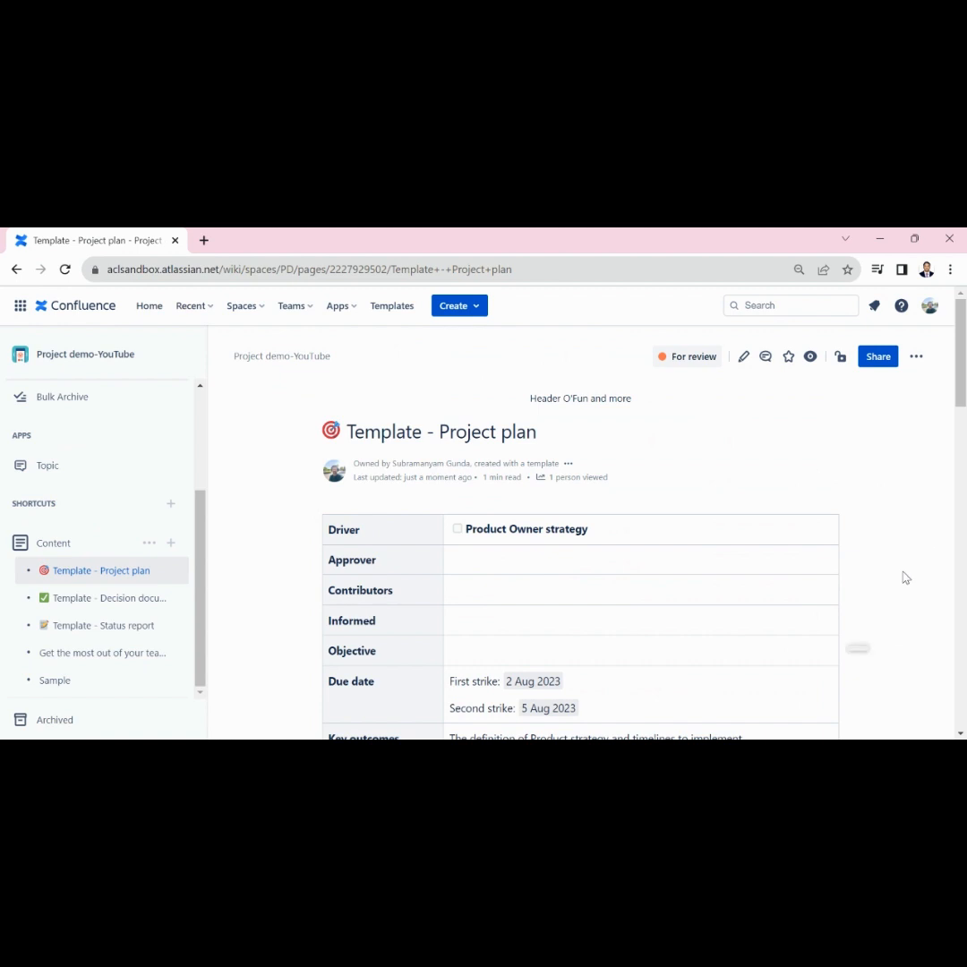
{"action": "scroll", "coordinate": [905, 578], "scroll_direction": "down", "scroll_amount": 2}
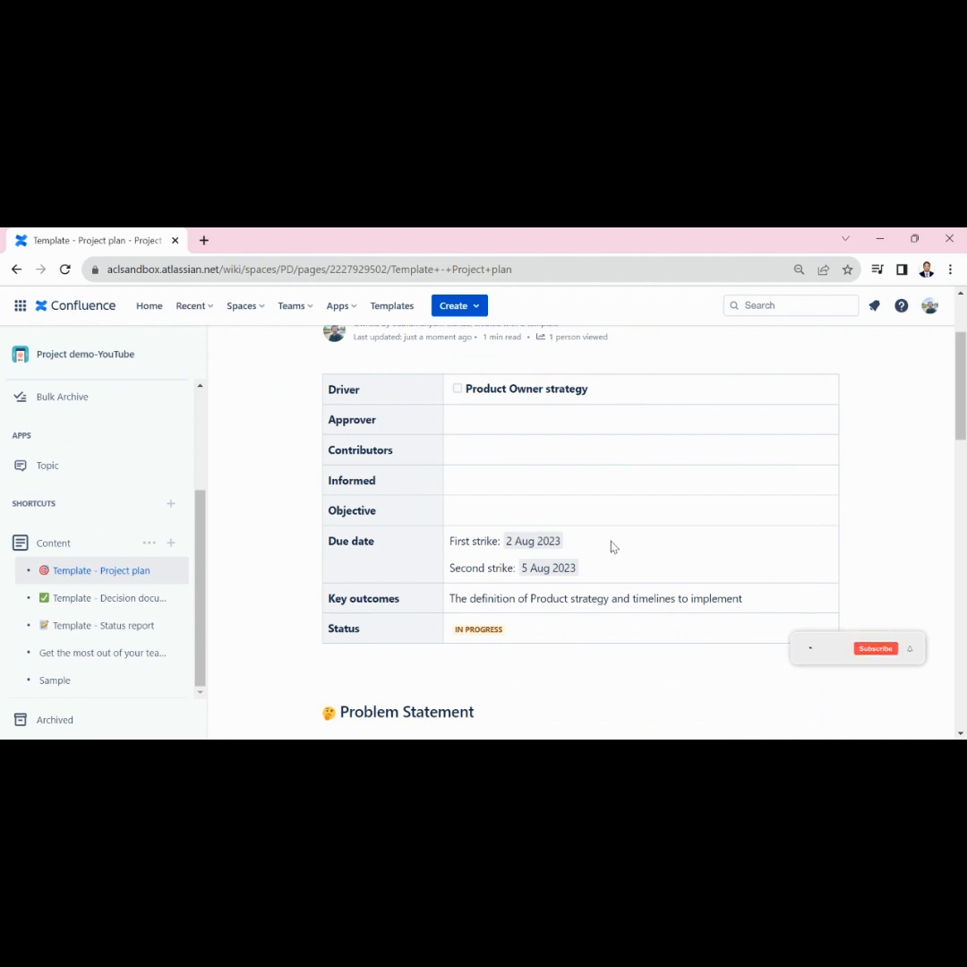
Check the first and second strike dates in the Due date row of the published details table.
{"action": "left_click_drag", "start_coordinate": [452, 540], "coordinate": [578, 571]}
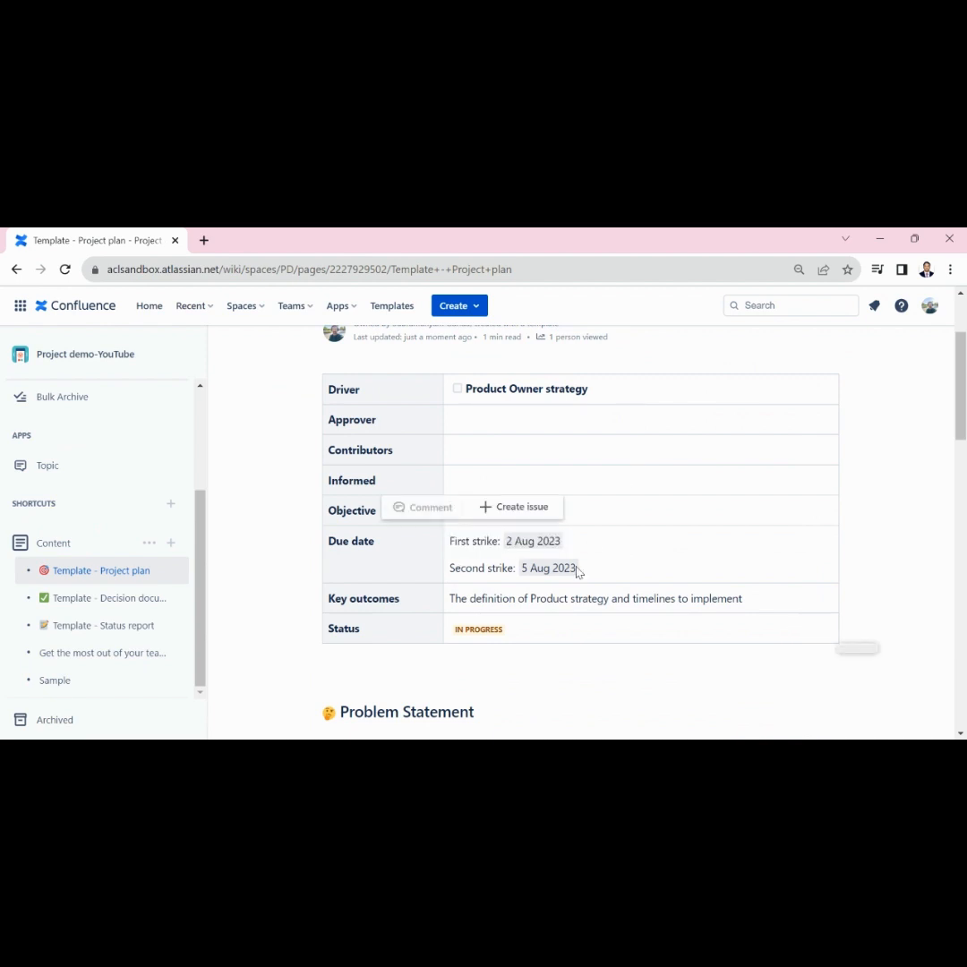
{"action": "left_click", "coordinate": [613, 577]}
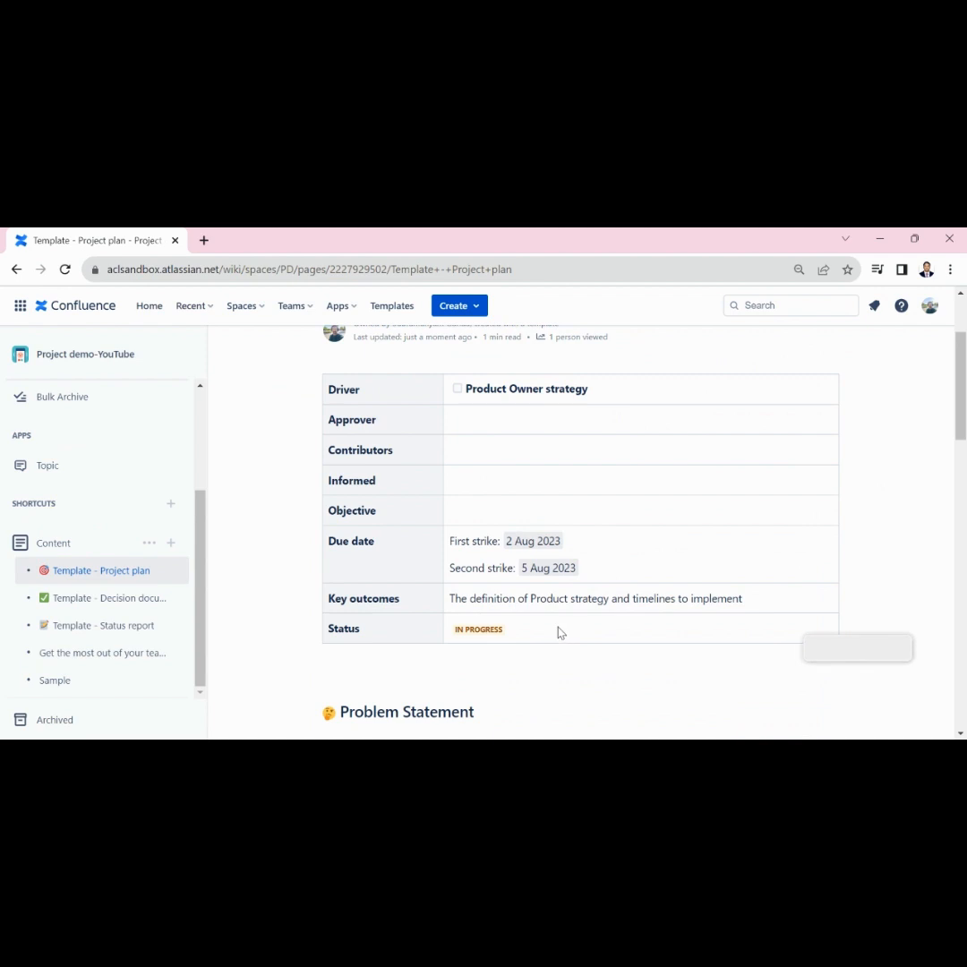
{"action": "scroll", "coordinate": [558, 633], "scroll_direction": "up", "scroll_amount": 2}
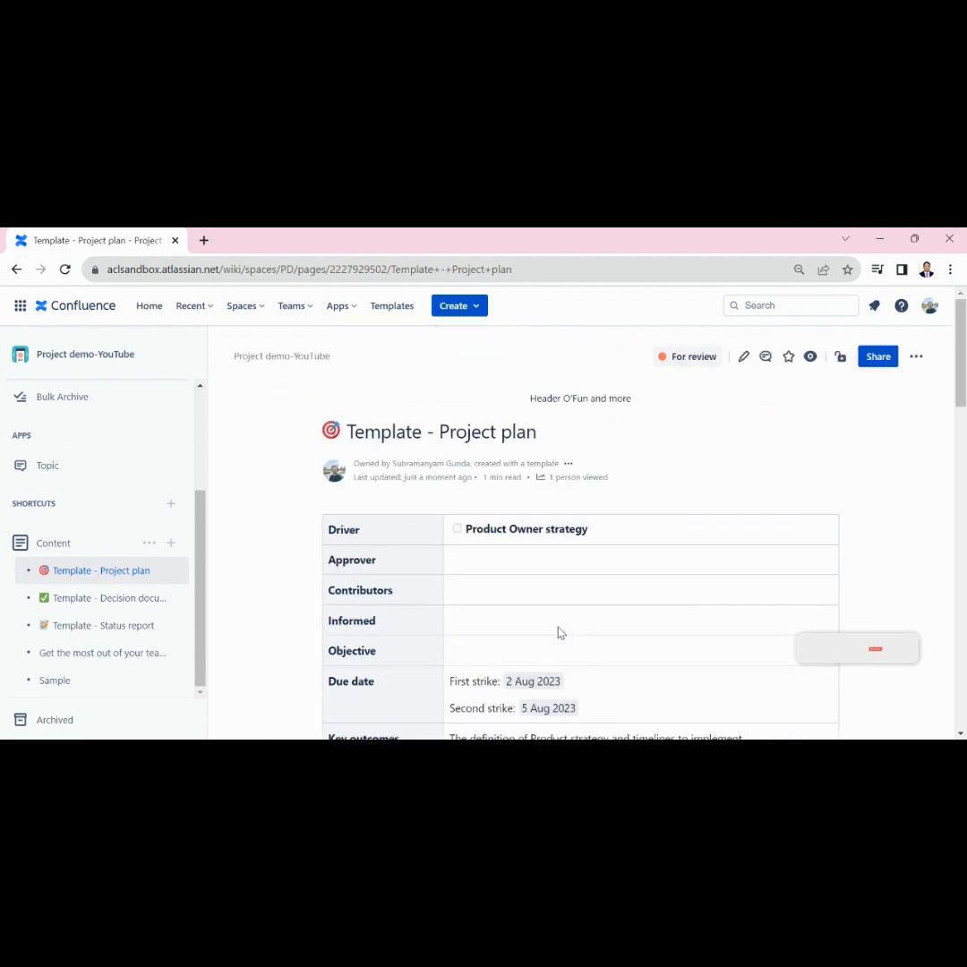
Open the help resources and review the General keyboard shortcuts, from the global ones to the page and blog post actions.
{"action": "left_click", "coordinate": [902, 310]}
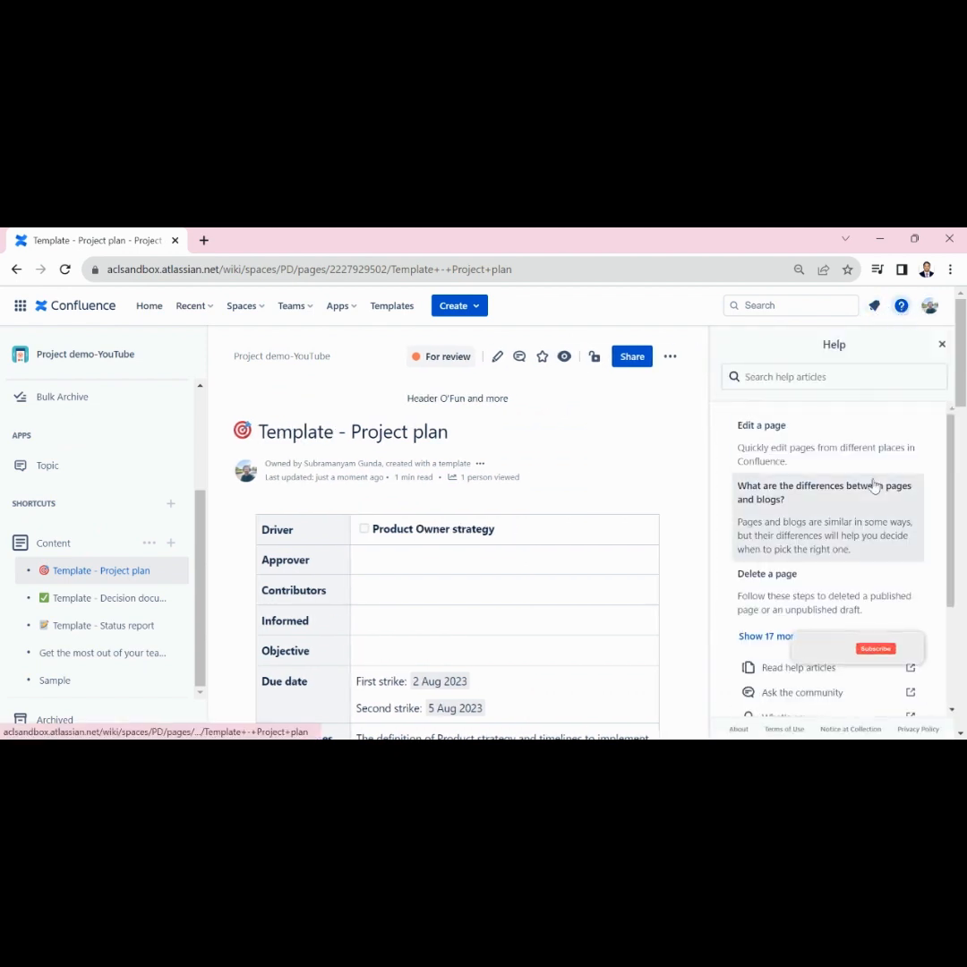
{"action": "scroll", "coordinate": [873, 486], "scroll_direction": "down", "scroll_amount": 3}
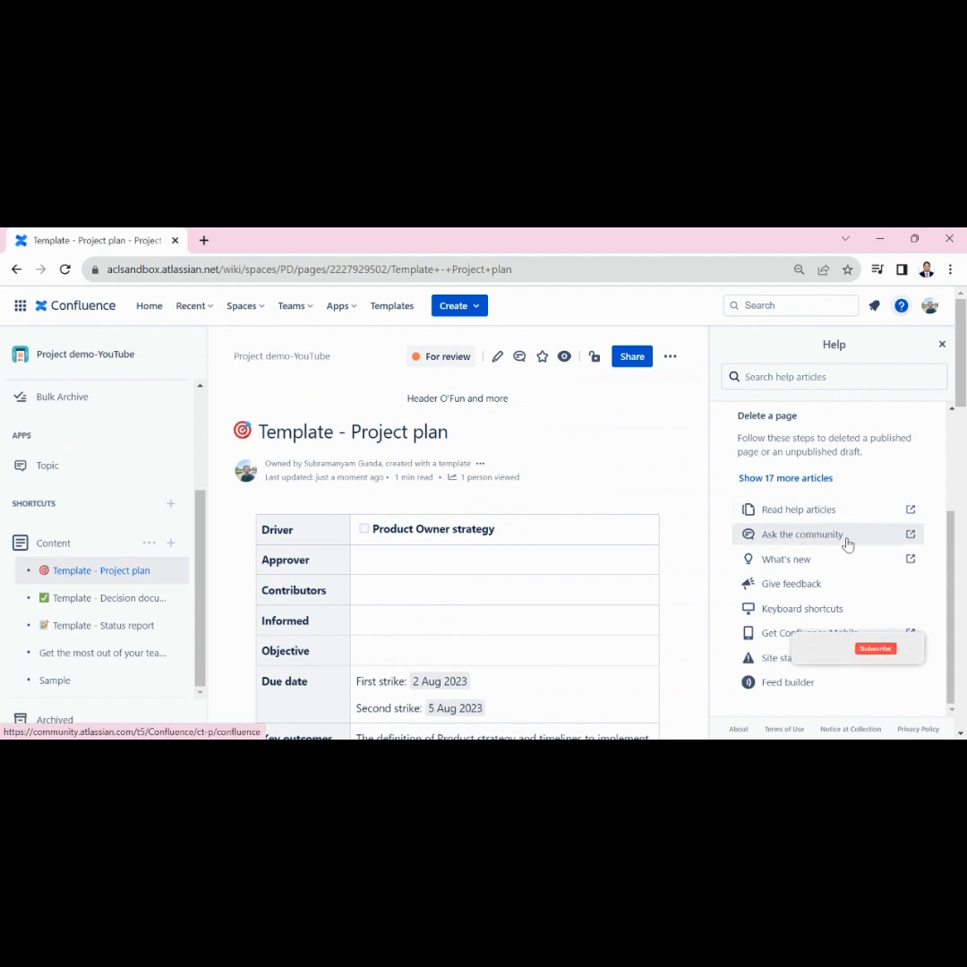
{"action": "left_click", "coordinate": [802, 608]}
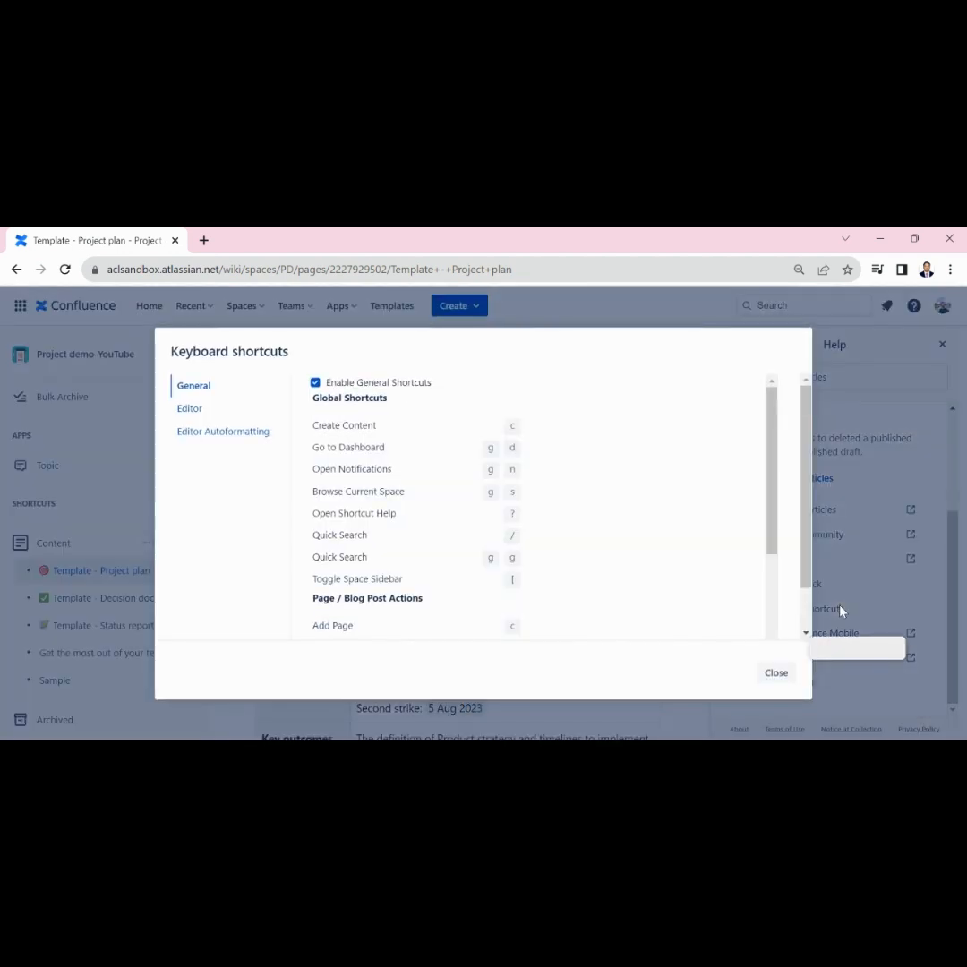
{"action": "scroll", "coordinate": [373, 503], "scroll_direction": "down", "scroll_amount": 3}
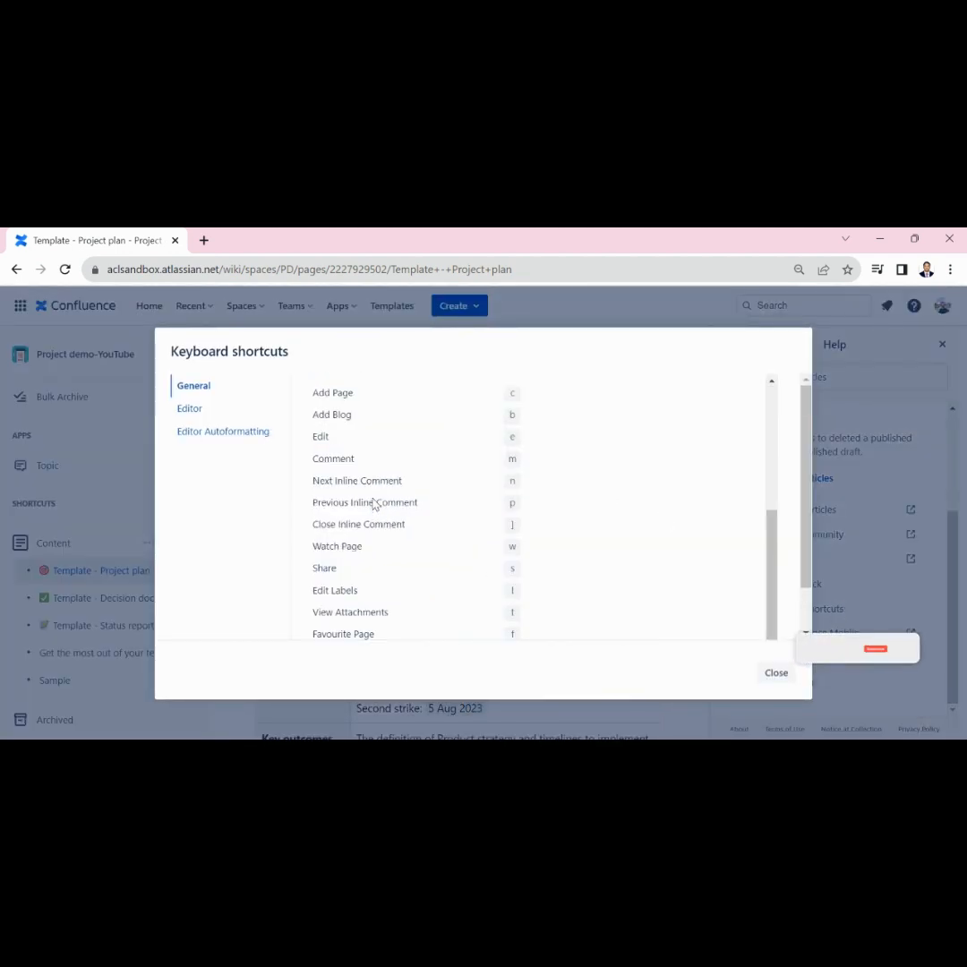
{"action": "scroll", "coordinate": [373, 497], "scroll_direction": "up", "scroll_amount": 3}
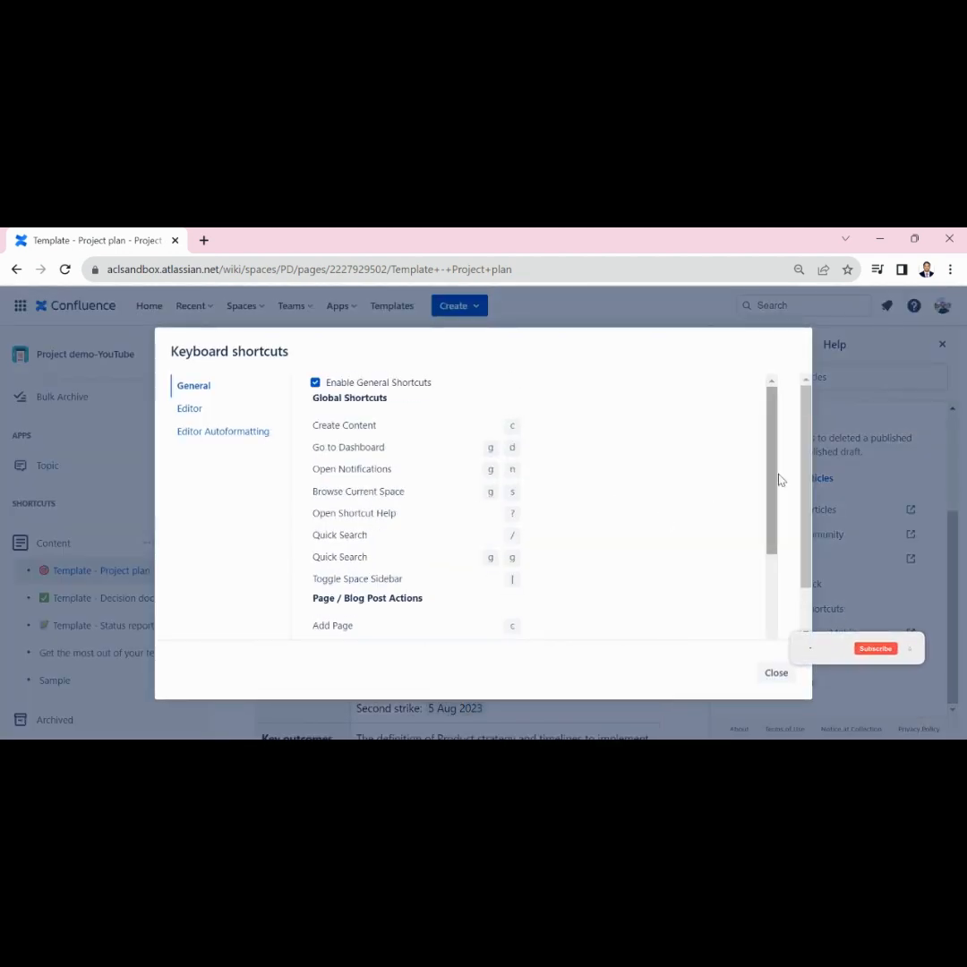
{"action": "mouse_move", "coordinate": [808, 483]}
{"action": "left_mouse_down"}
{"action": "mouse_move", "coordinate": [809, 578]}
{"action": "mouse_move", "coordinate": [801, 468]}
{"action": "left_mouse_up"}
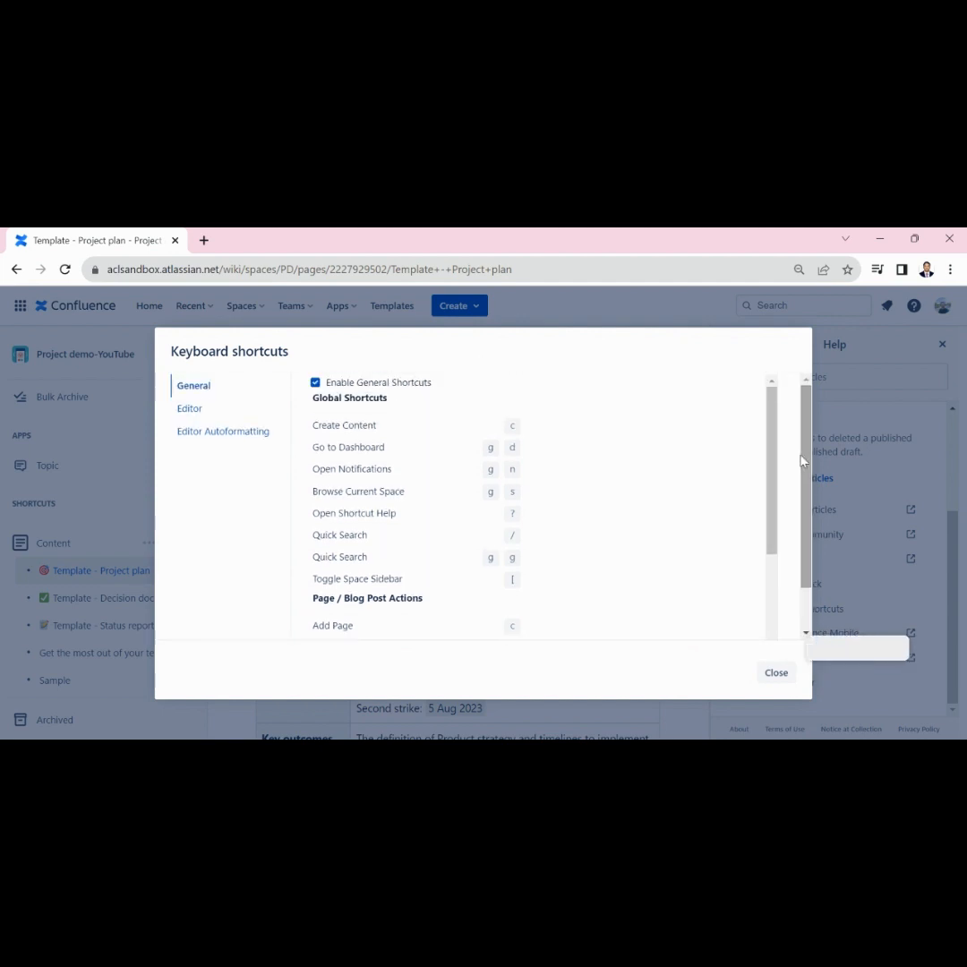
Review the Editor and Editor Autoformatting keyboard shortcut lists from start to end.
{"action": "left_click", "coordinate": [190, 410]}
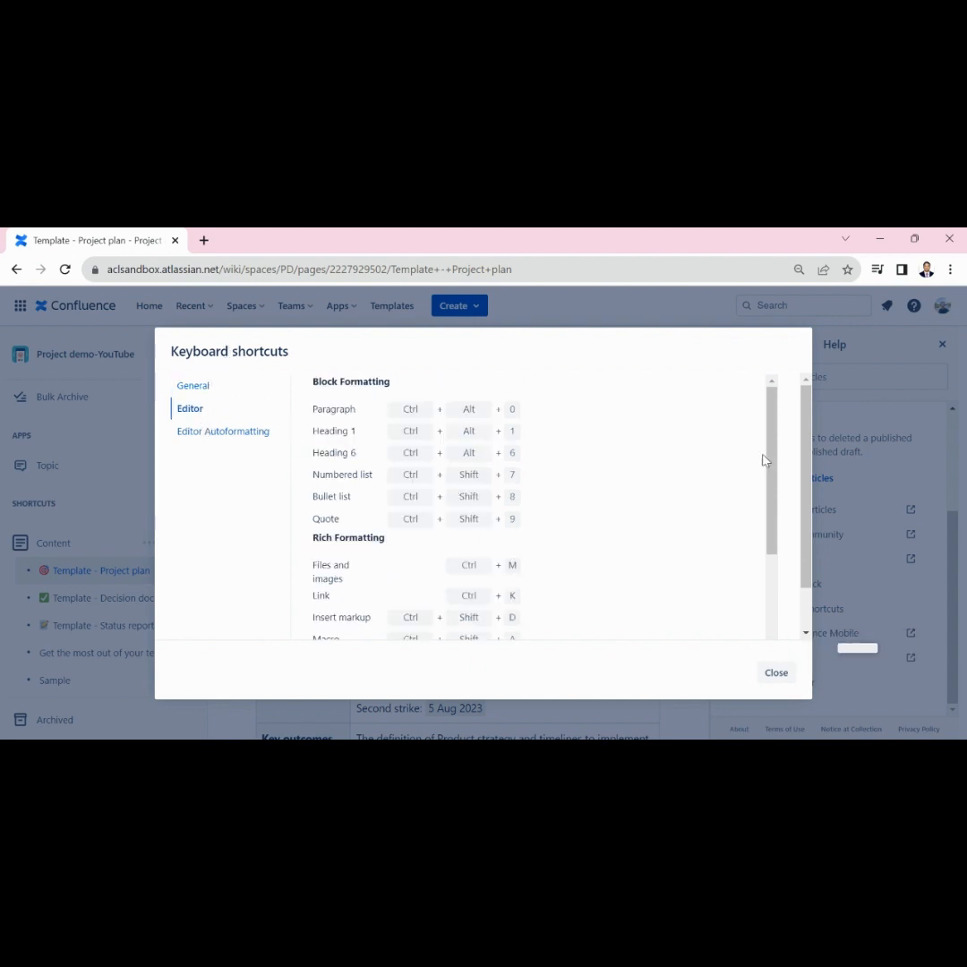
{"action": "left_click_drag", "start_coordinate": [775, 453], "coordinate": [789, 578]}
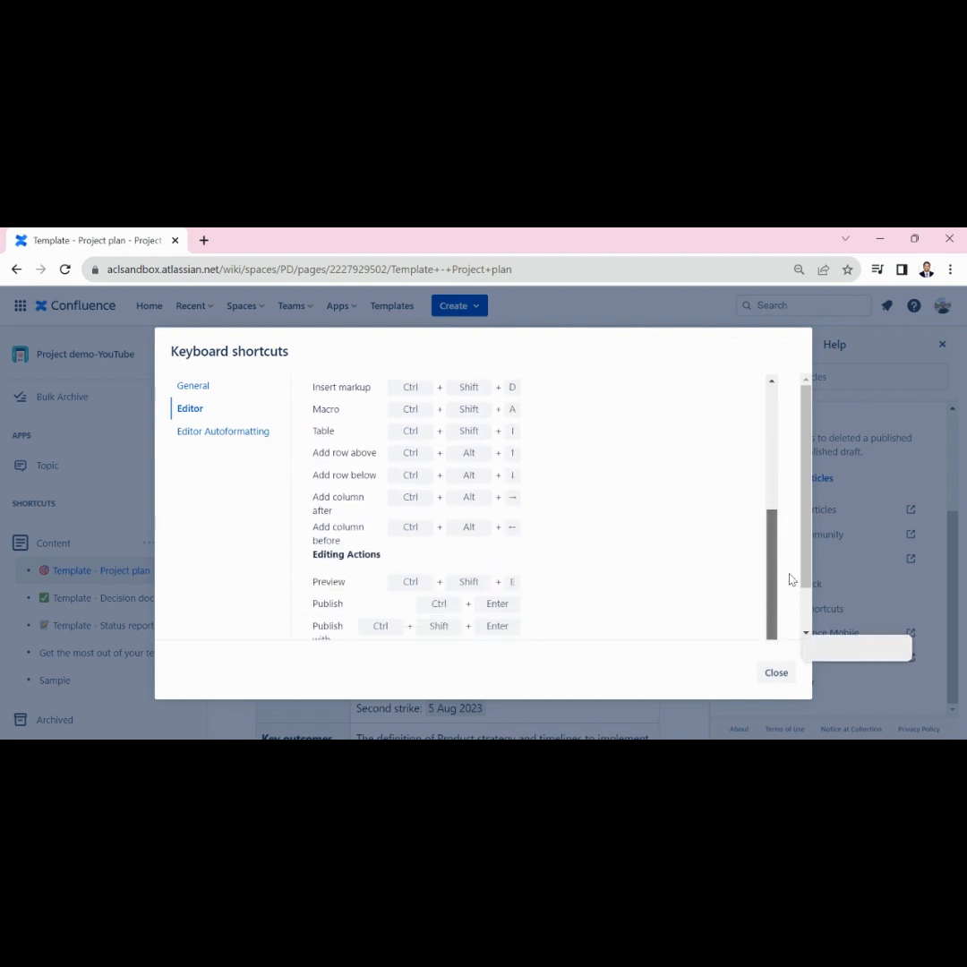
{"action": "left_click", "coordinate": [228, 434]}
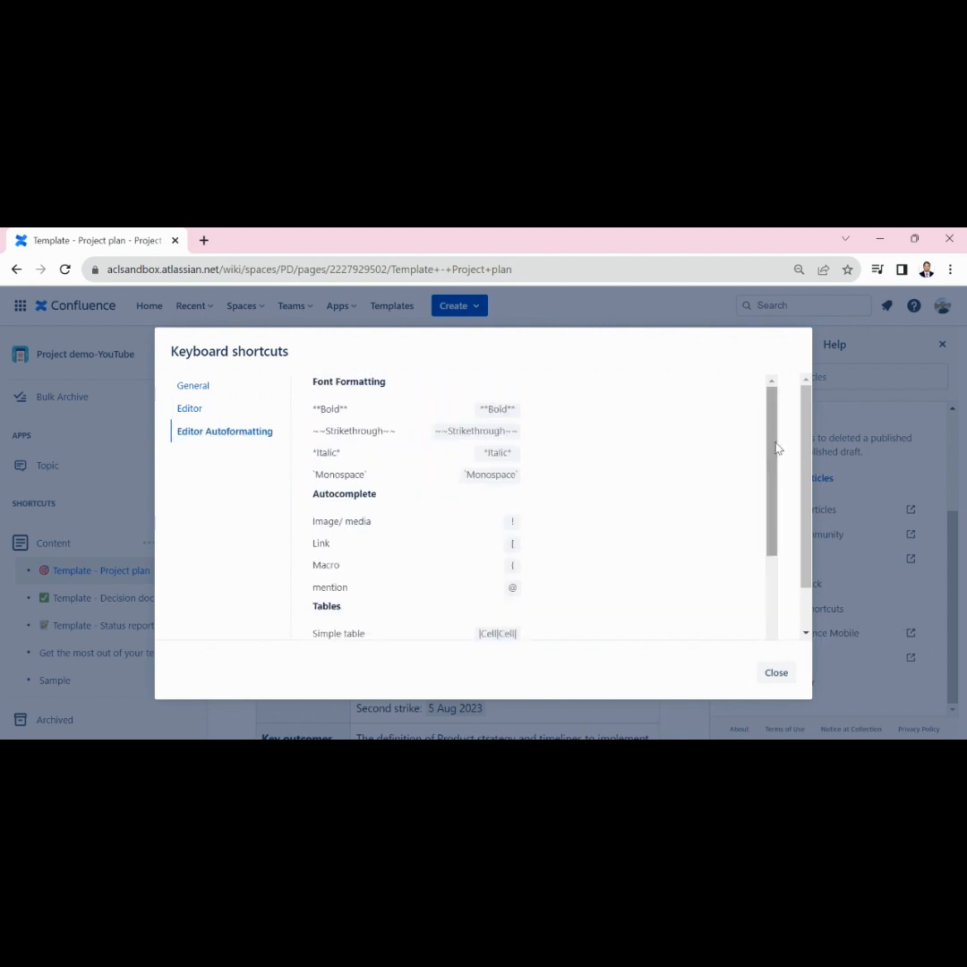
{"action": "left_click_drag", "start_coordinate": [777, 447], "coordinate": [792, 594]}
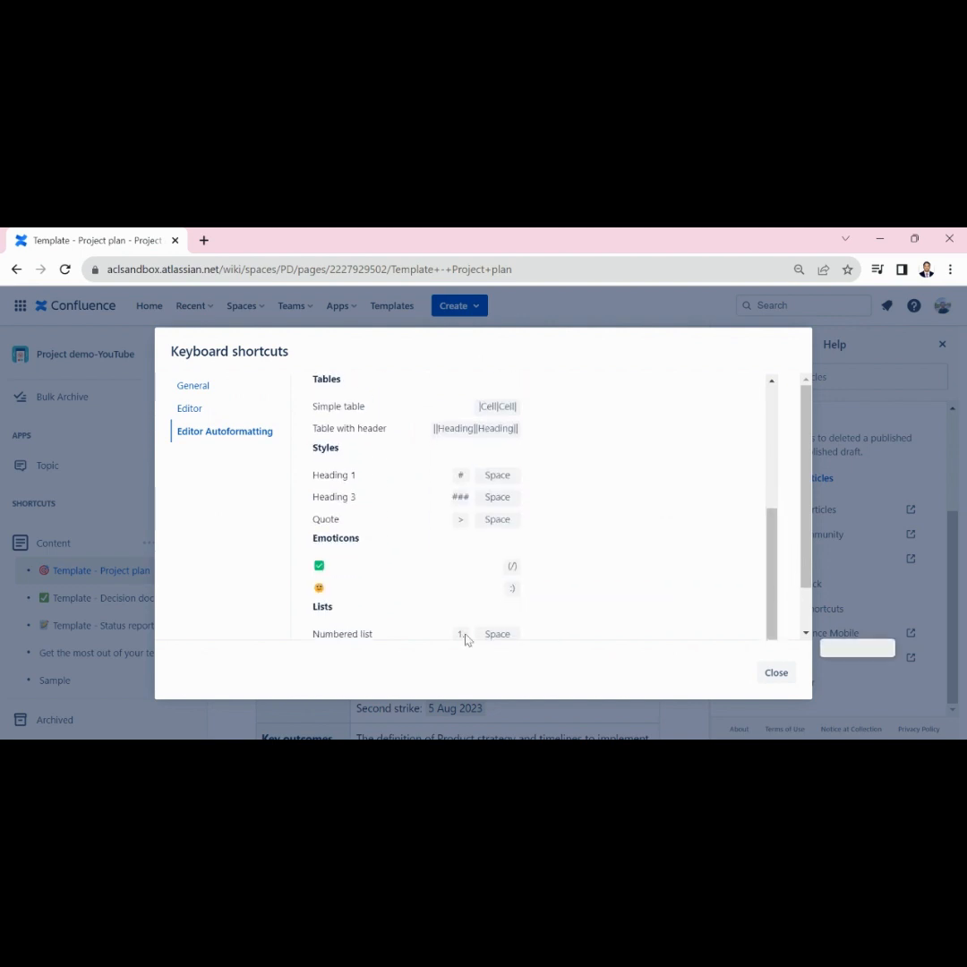
Recheck the General shortcuts down to the page and blog post actions, and close the shortcut list and Help.
{"action": "left_click", "coordinate": [204, 391]}
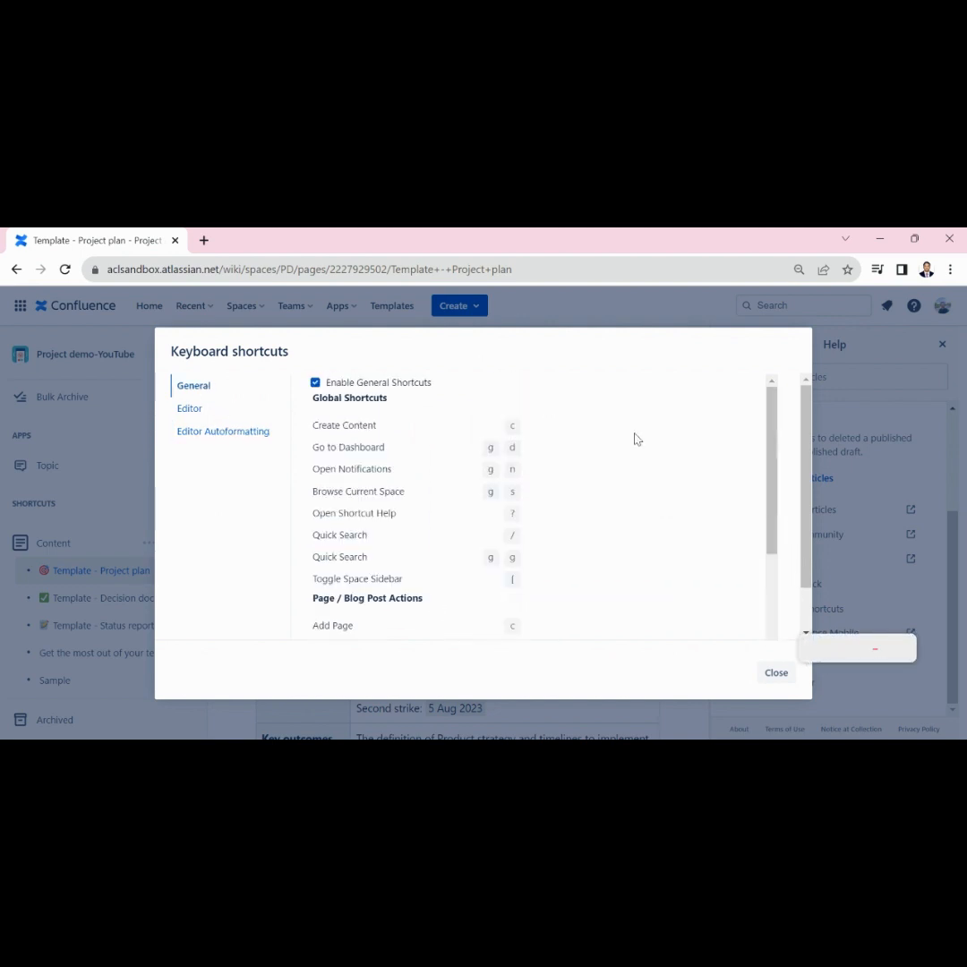
{"action": "scroll", "coordinate": [635, 438], "scroll_direction": "down", "scroll_amount": 3}
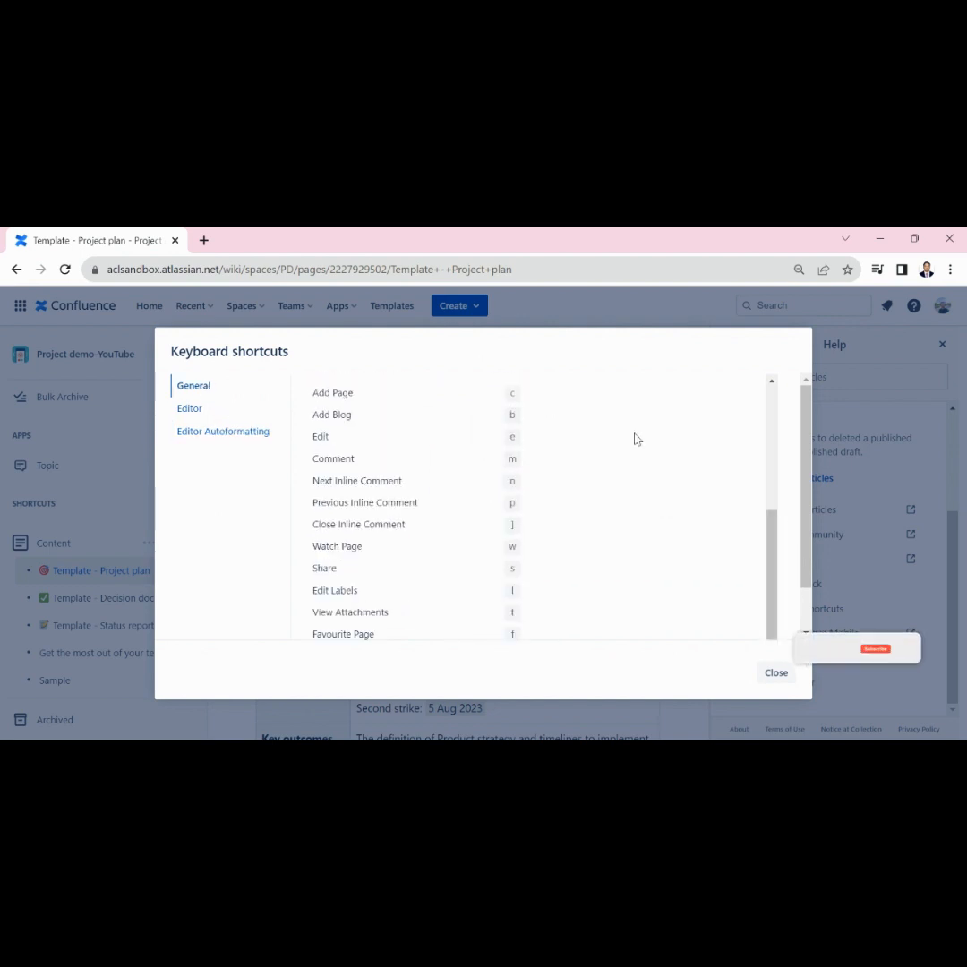
{"action": "left_click", "coordinate": [776, 672]}
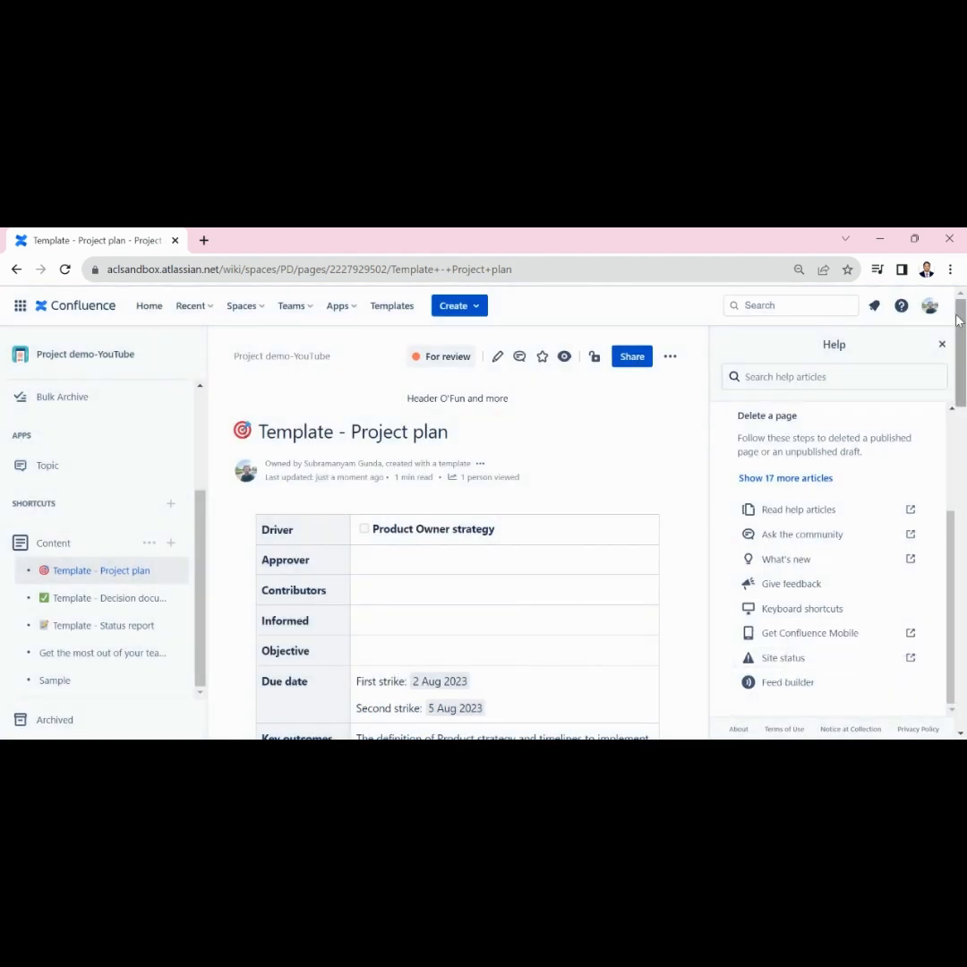
{"action": "left_click", "coordinate": [941, 345]}
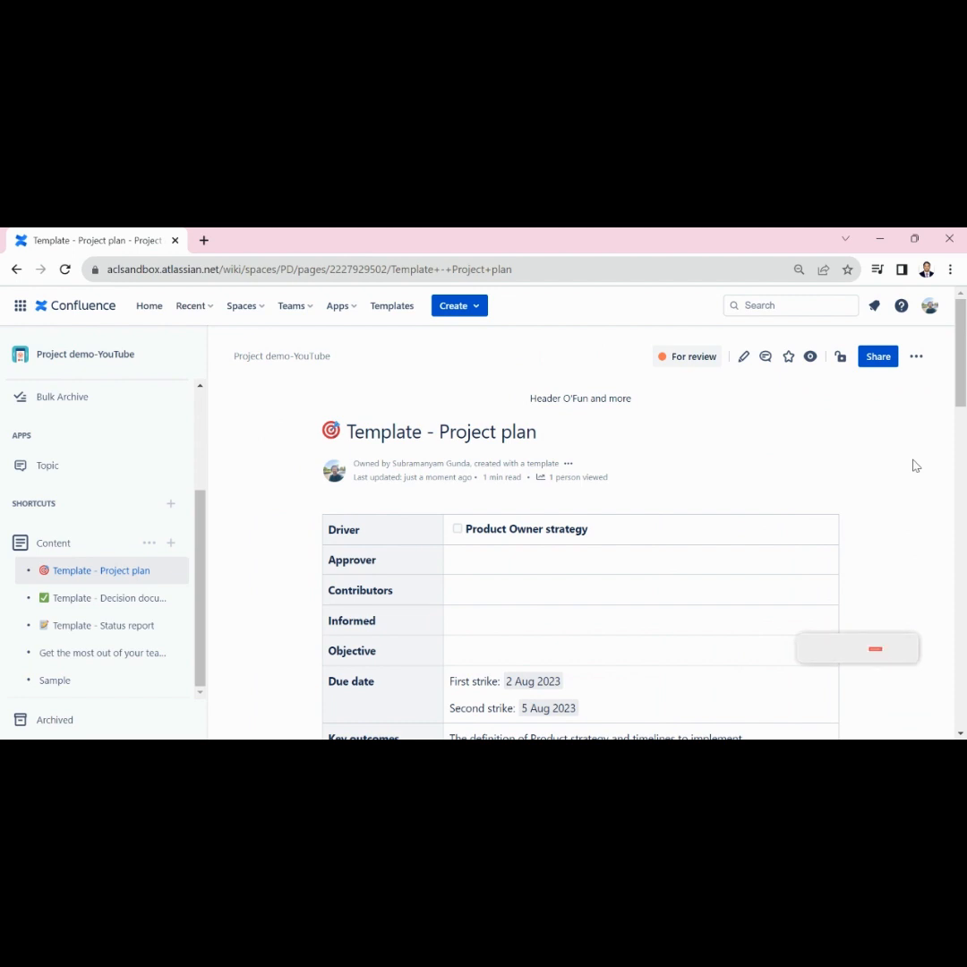
Look over the published Project plan page once more, along with the navigation entries of the Project demo-YouTube space.
{"action": "scroll", "coordinate": [914, 466], "scroll_direction": "down", "scroll_amount": 3}
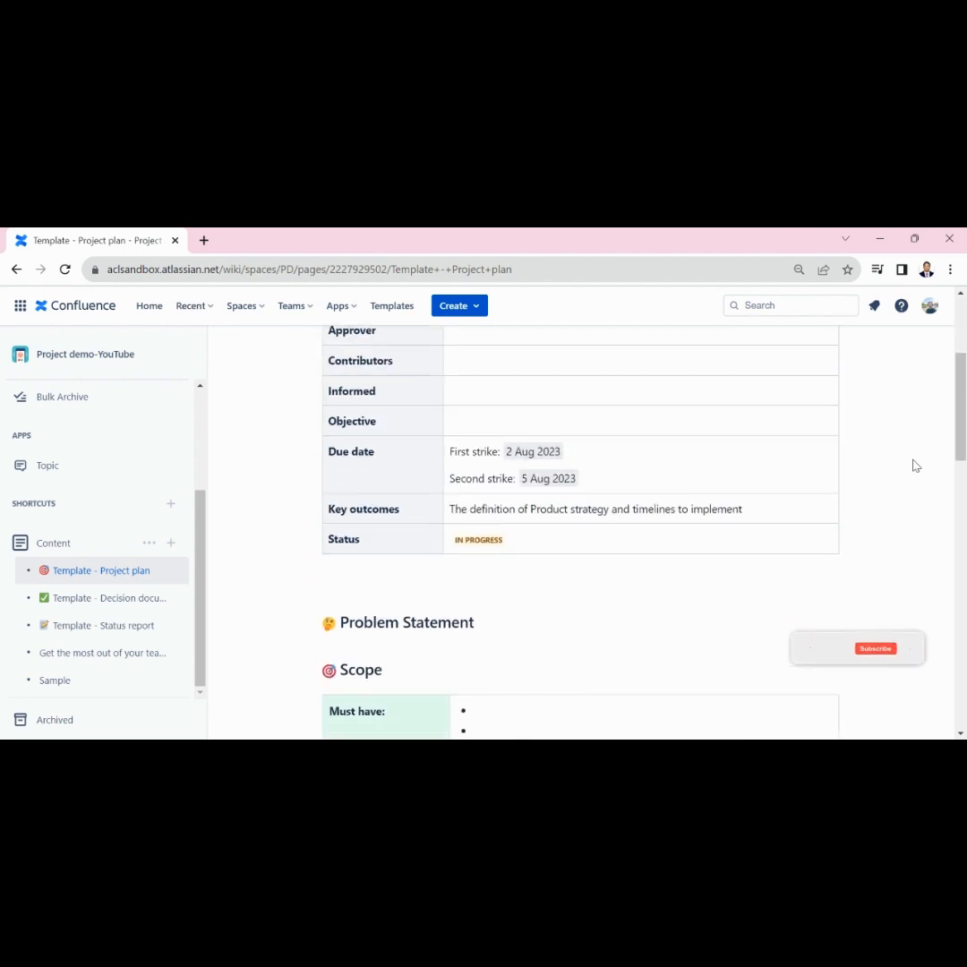
{"action": "scroll", "coordinate": [915, 466], "scroll_direction": "up", "scroll_amount": 3}
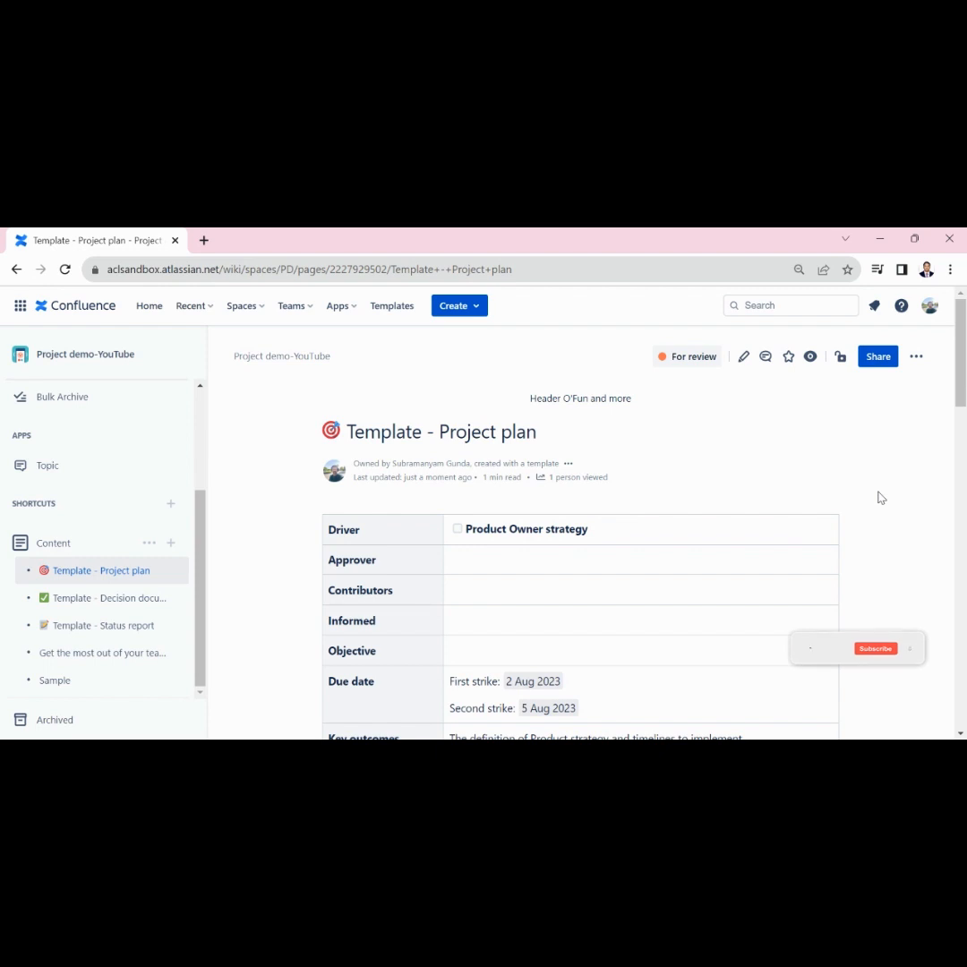
{"action": "scroll", "coordinate": [26, 470], "scroll_direction": "up", "scroll_amount": 3}
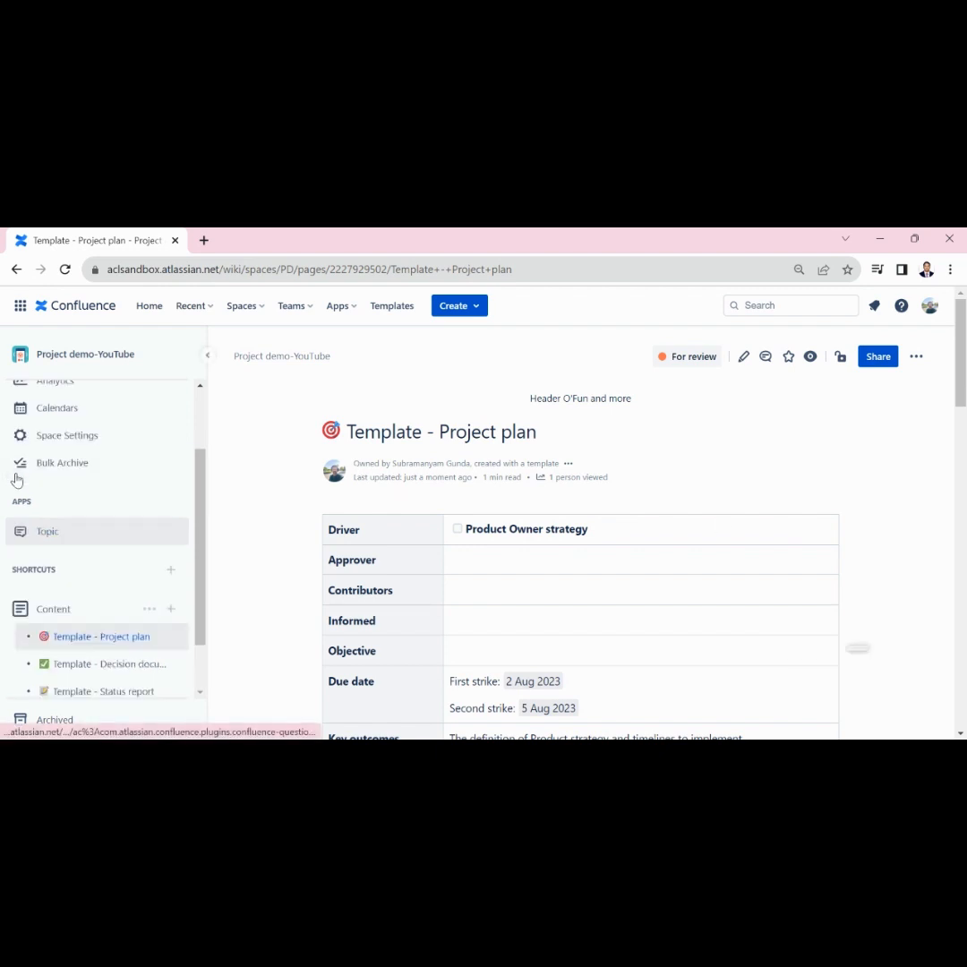